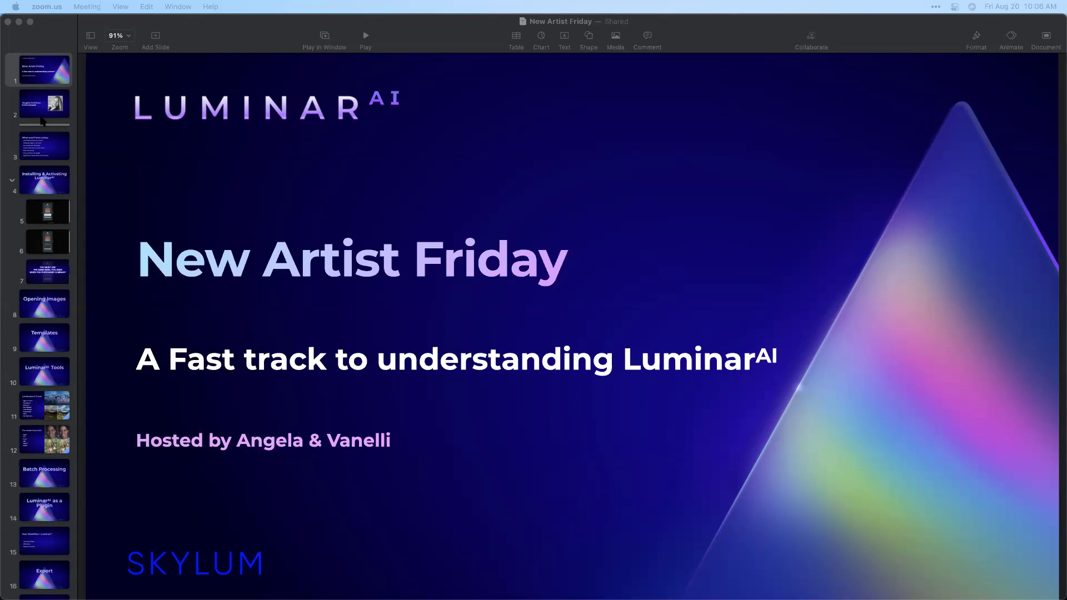
# Present the New Artist Friday slides from the second slide through to the Opening Images slide.
pyautogui.click(43, 117)
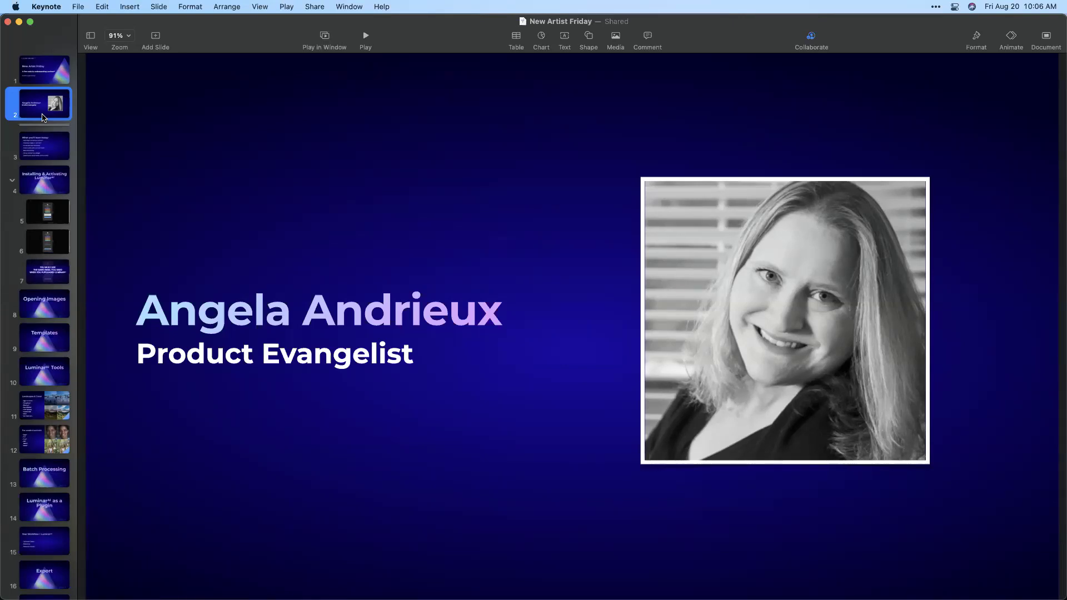
pyautogui.press('Down')
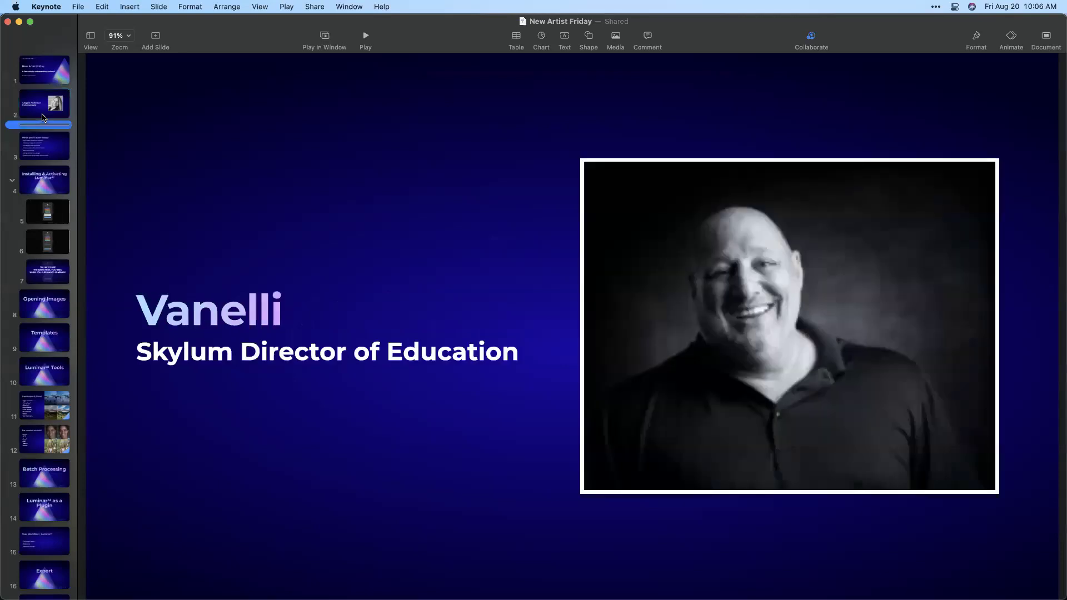
pyautogui.press('Down')
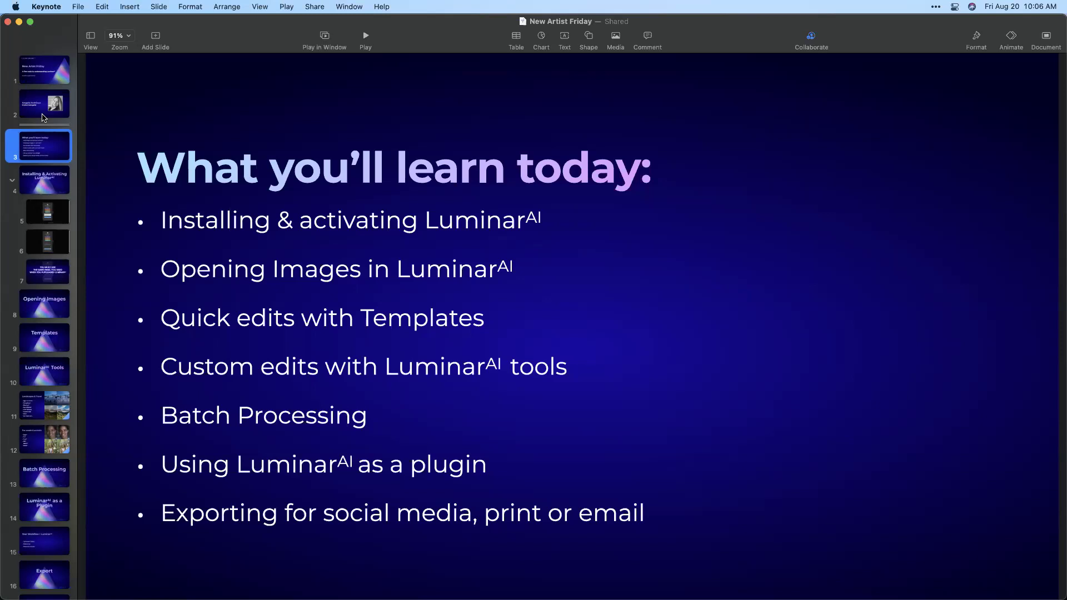
pyautogui.press('Down')
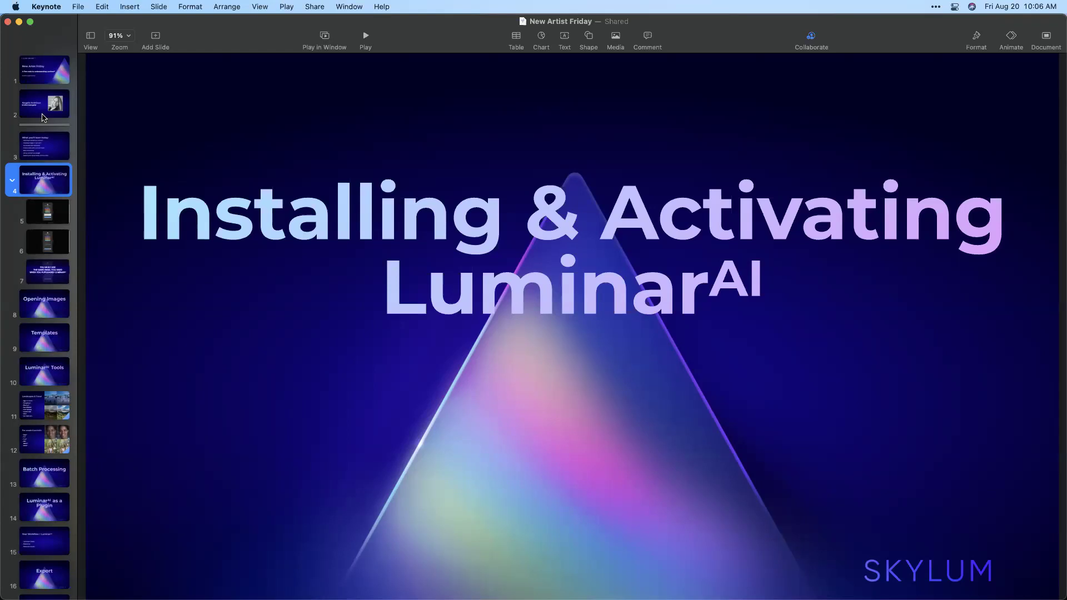
pyautogui.press('Down')
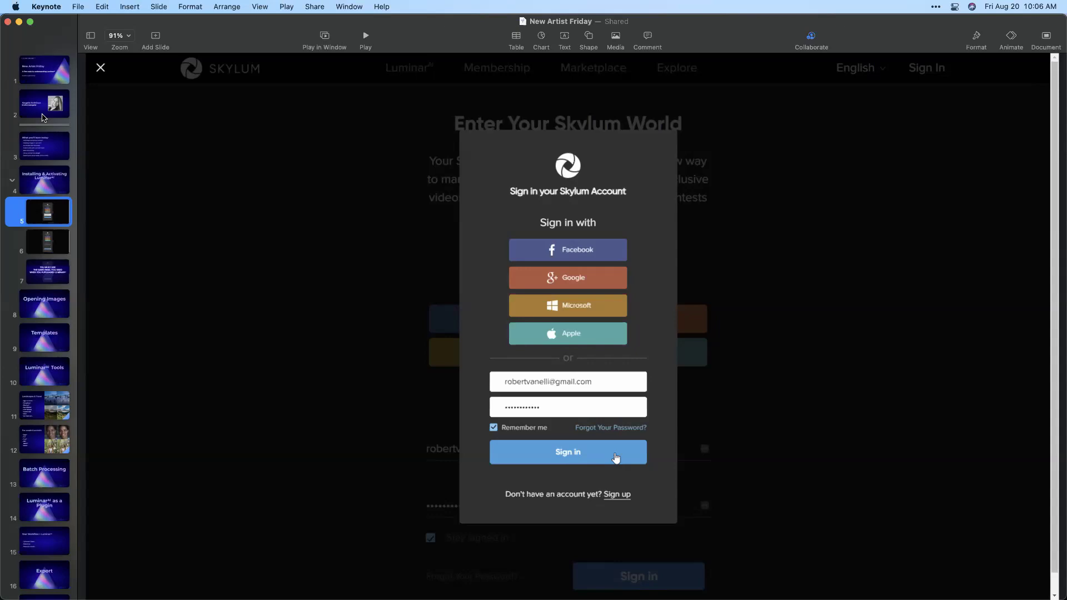
pyautogui.press('Down')
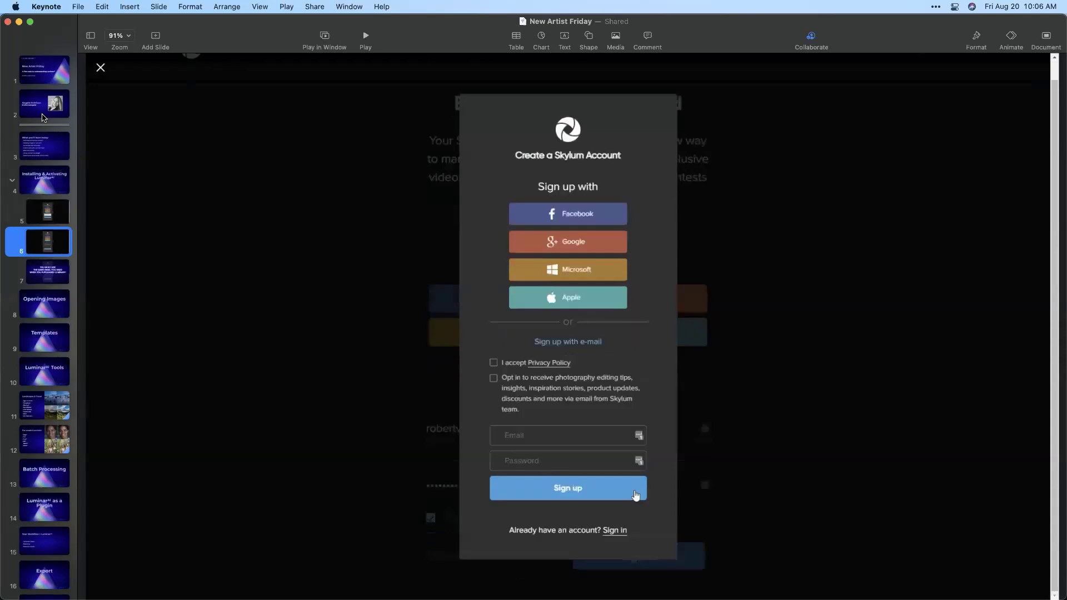
pyautogui.press('Down')
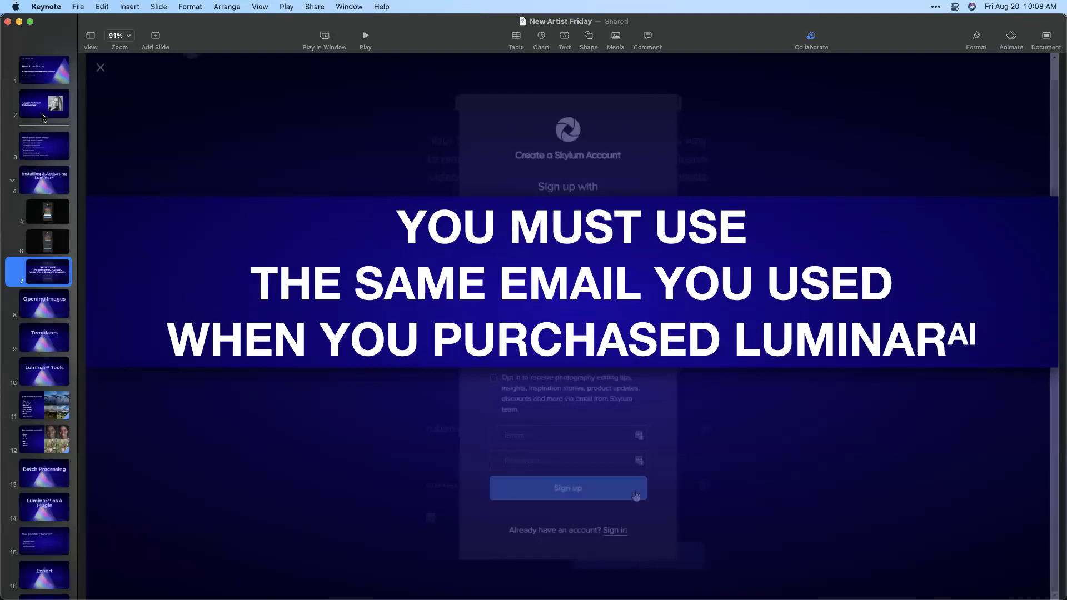
pyautogui.press('Down')
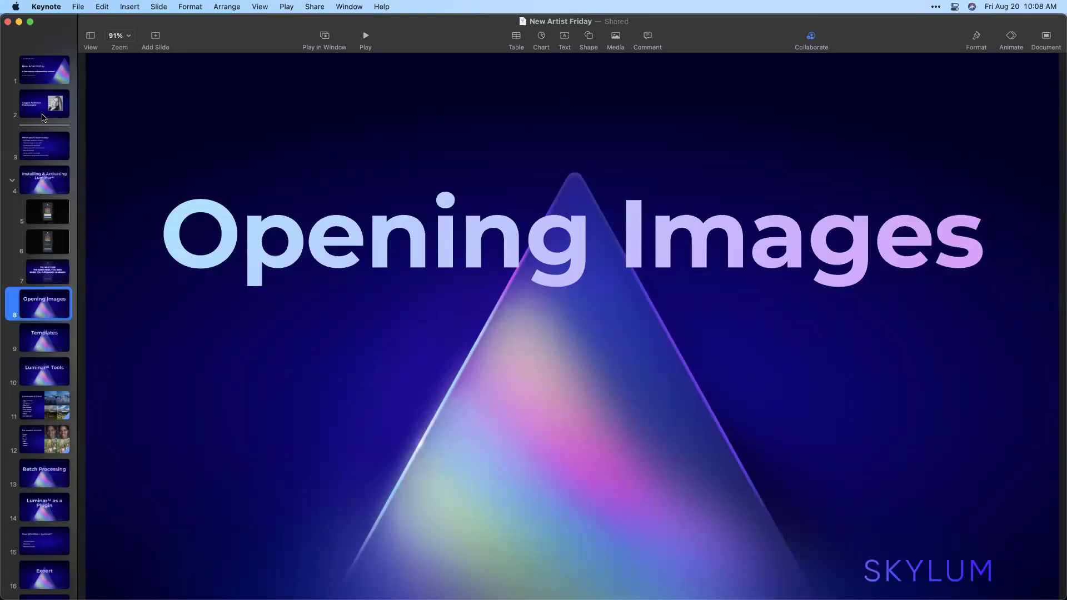
# Switch to Luminar AI and show the options for adding a folder or an image.
pyautogui.press('super+Tab')
pyautogui.press('super+Tab')
pyautogui.press('super+Tab')
pyautogui.press('super+Tab')
pyautogui.press('super+Tab')
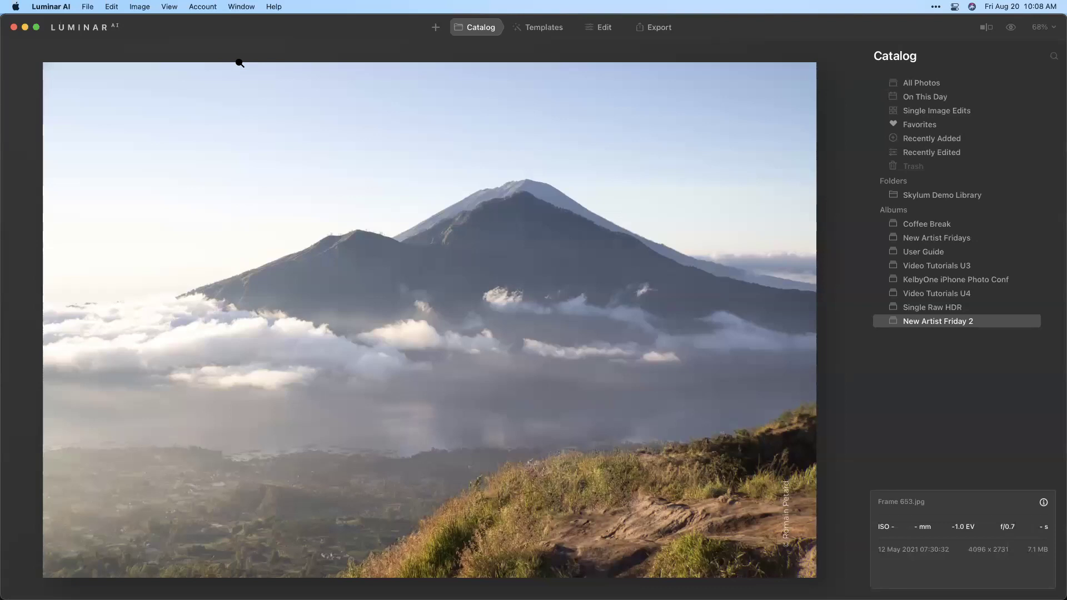
pyautogui.click(438, 31)
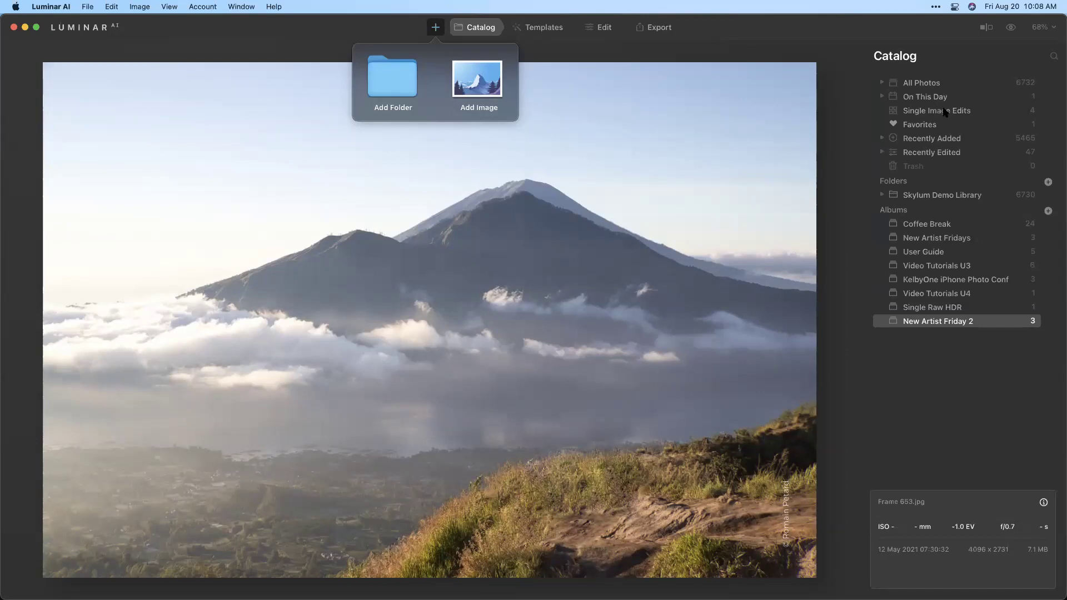
# Enable the Cursor Pro pointer highlighter among the hidden system utilities.
pyautogui.click(936, 7)
pyautogui.click(733, 7)
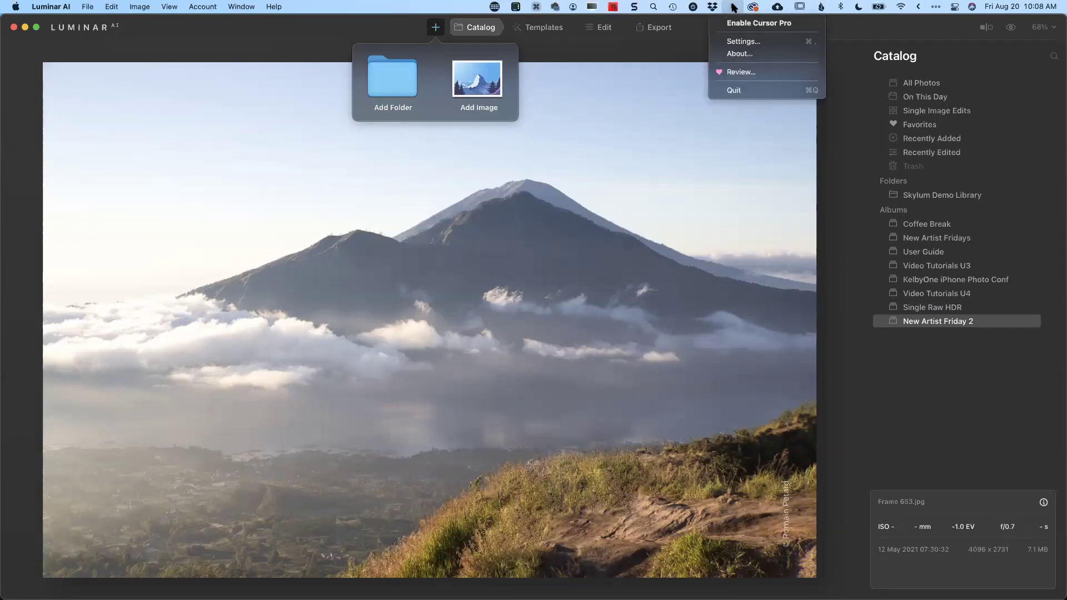
pyautogui.click(747, 24)
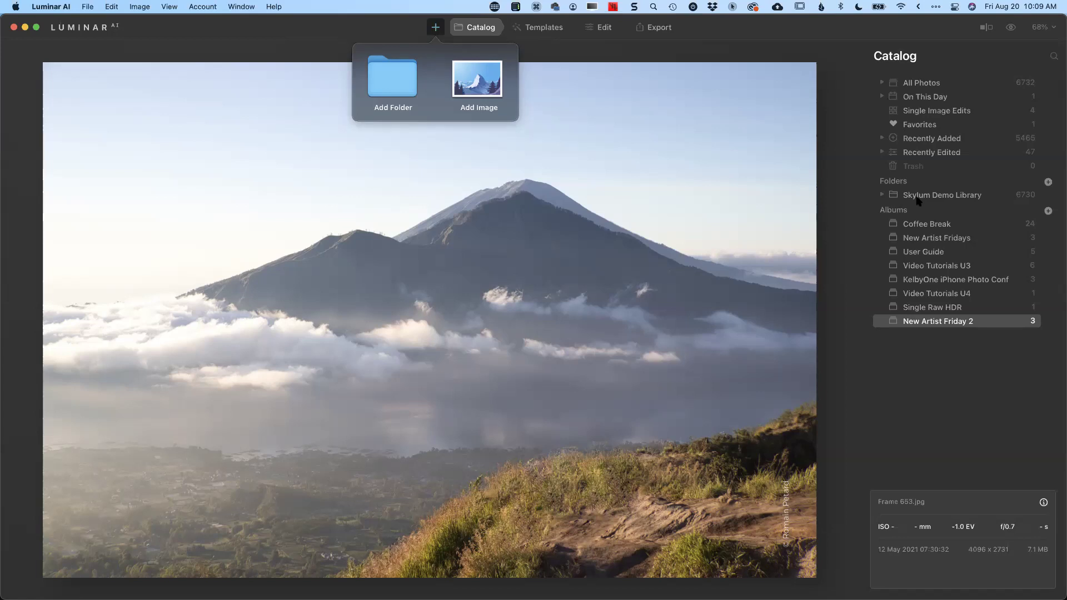
pyautogui.click(881, 195)
pyautogui.click(590, 343)
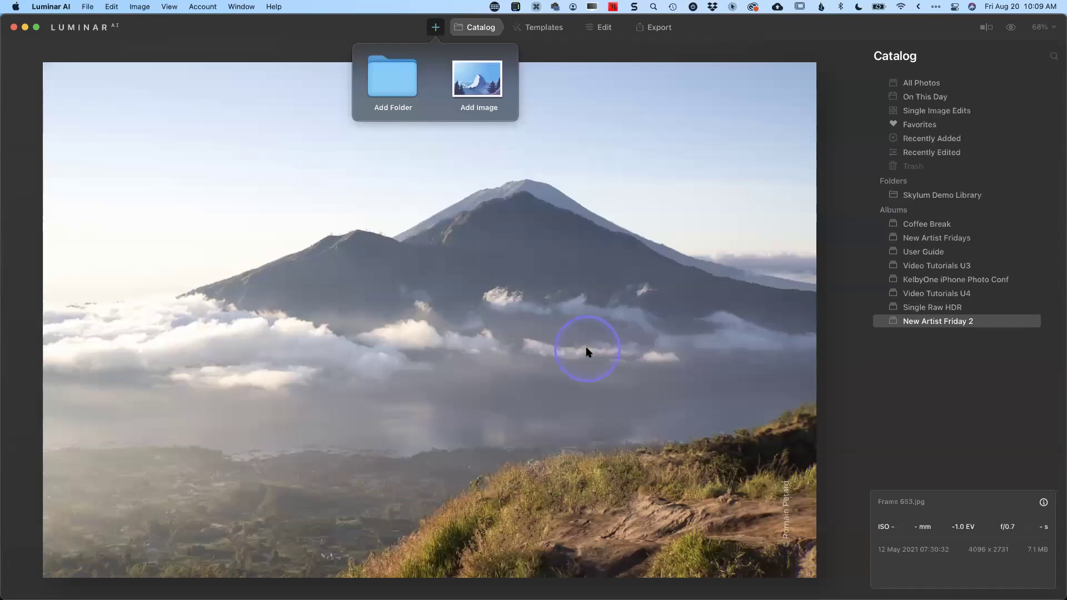
pyautogui.click(682, 375)
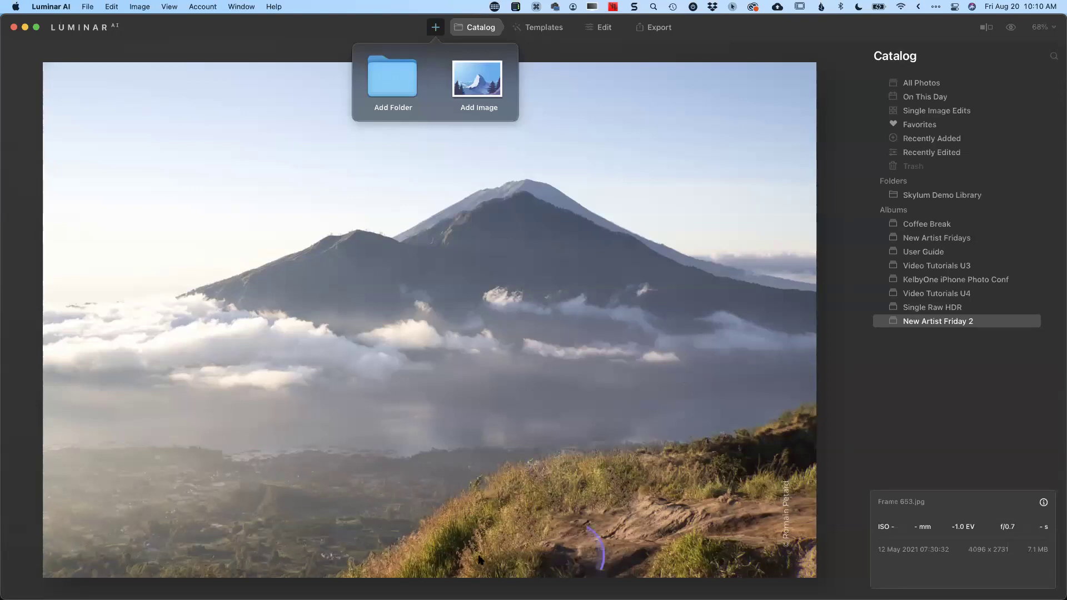
pyautogui.click(765, 436)
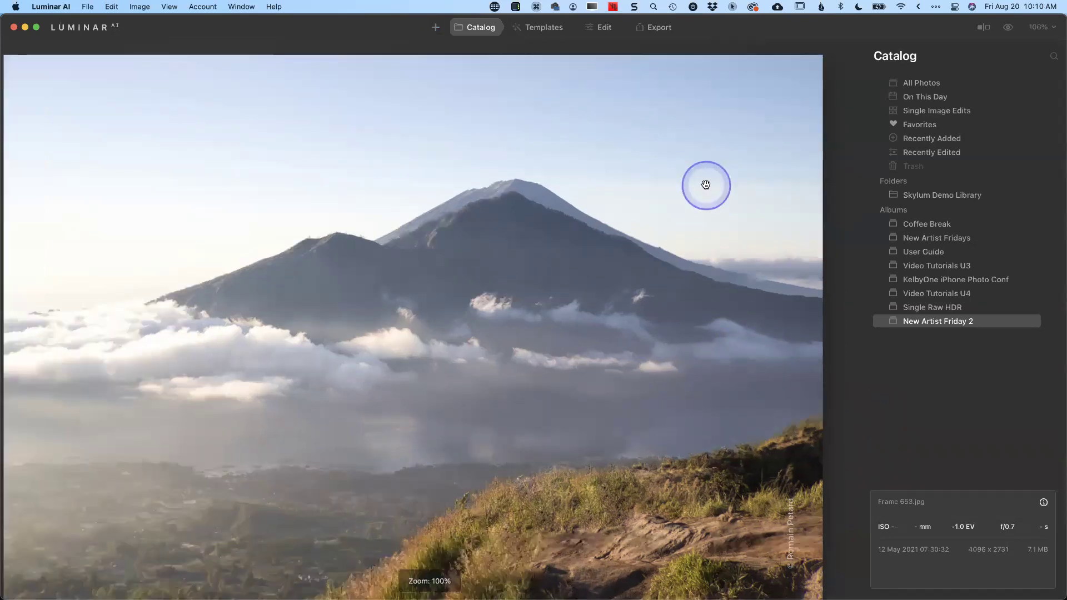
# Switch to Keynote, advance to the Templates slide, and return to Luminar AI.
pyautogui.press('super+Tab')
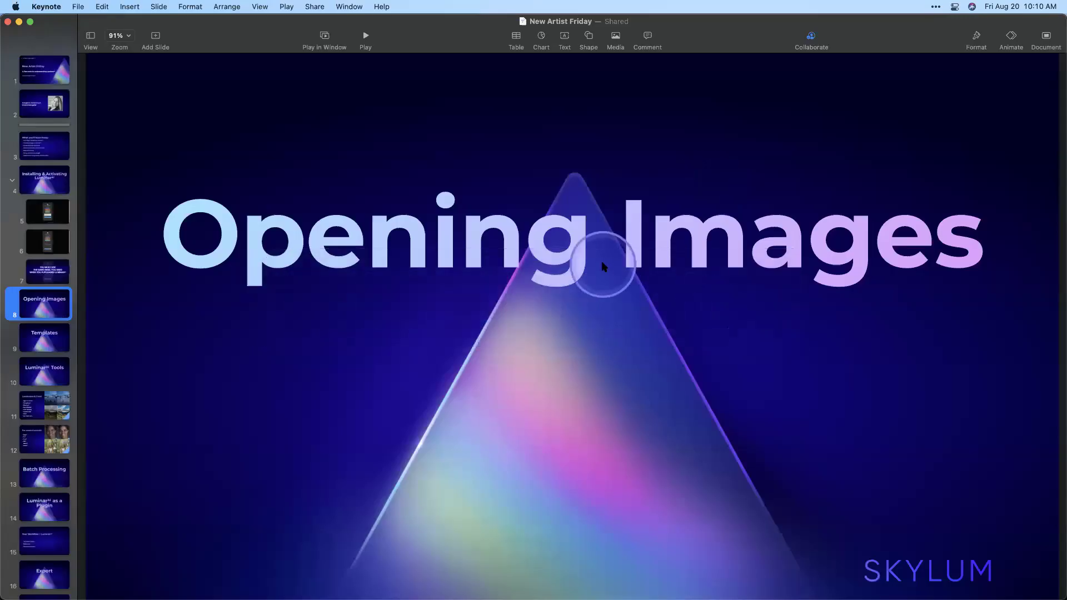
pyautogui.press('Down')
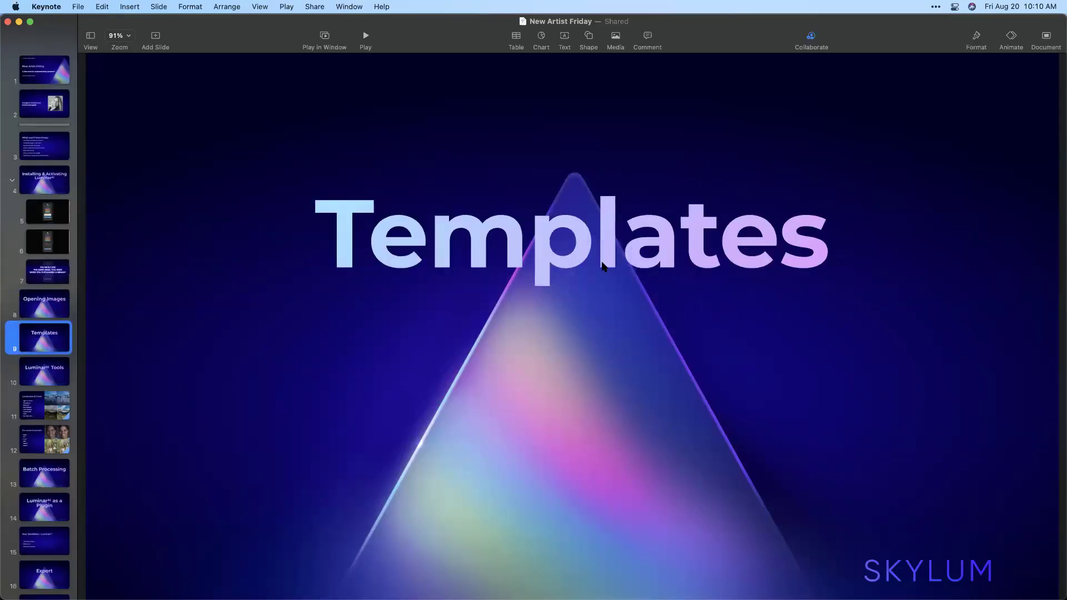
pyautogui.press('super+Tab')
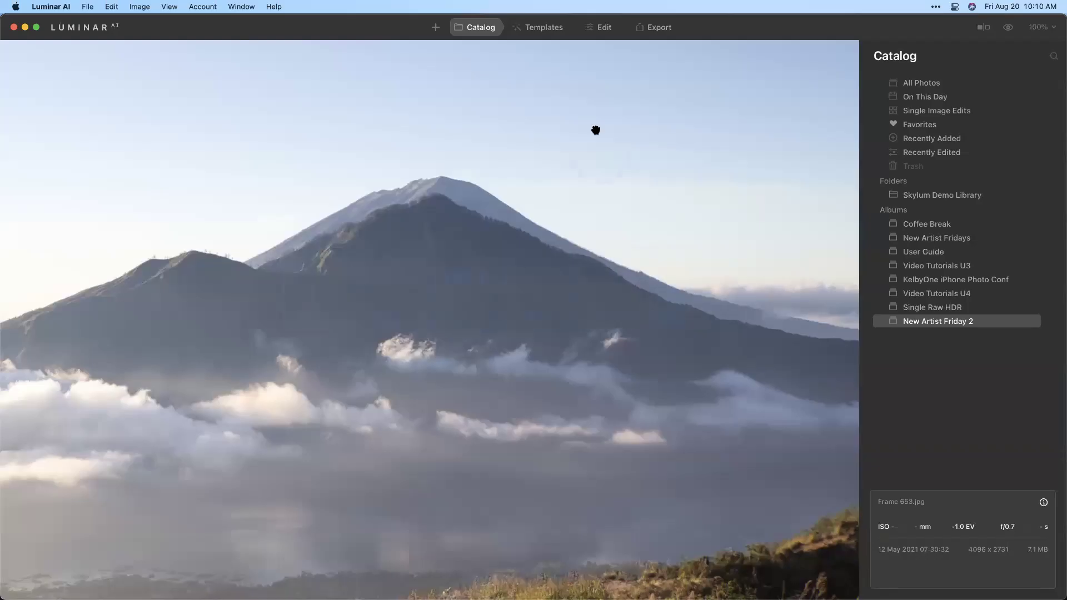
# Fit the mountain photo to the view and open the overview of all template collections.
pyautogui.click(478, 121)
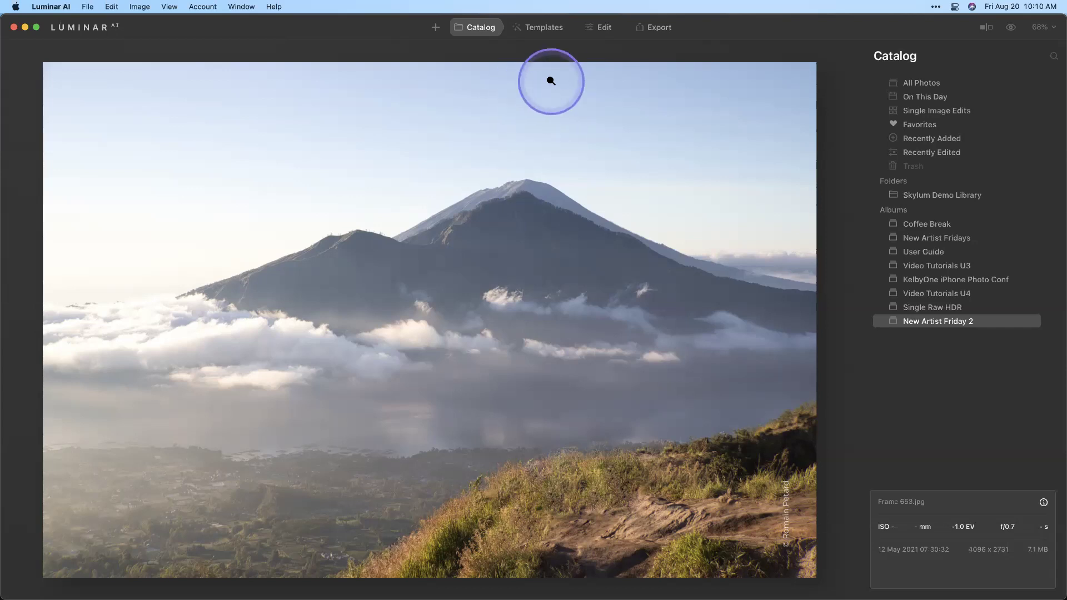
pyautogui.click(548, 32)
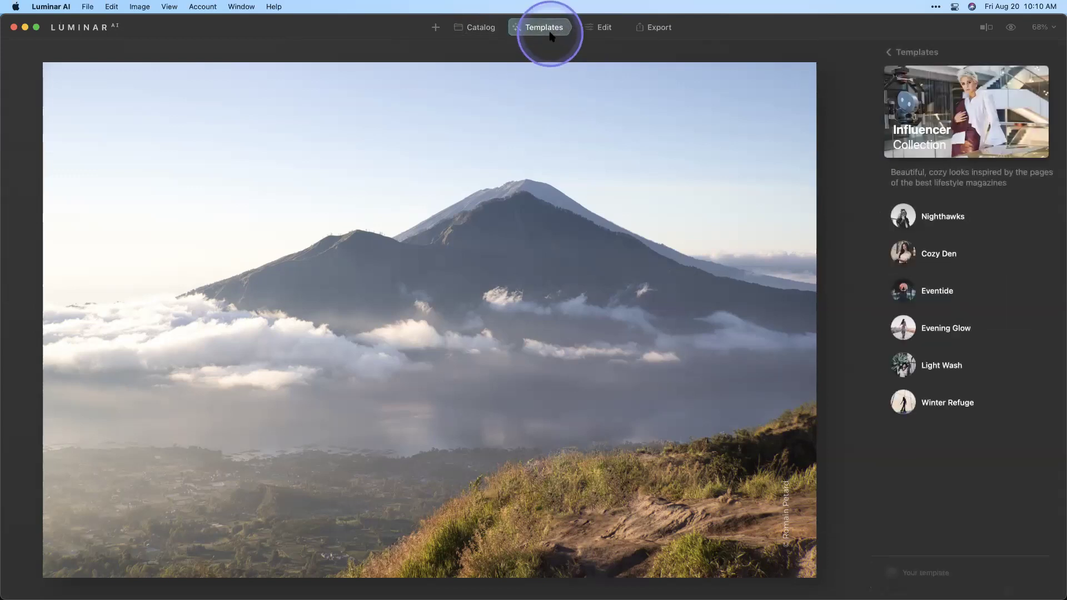
pyautogui.click(890, 52)
pyautogui.scroll(1, 939, 151)
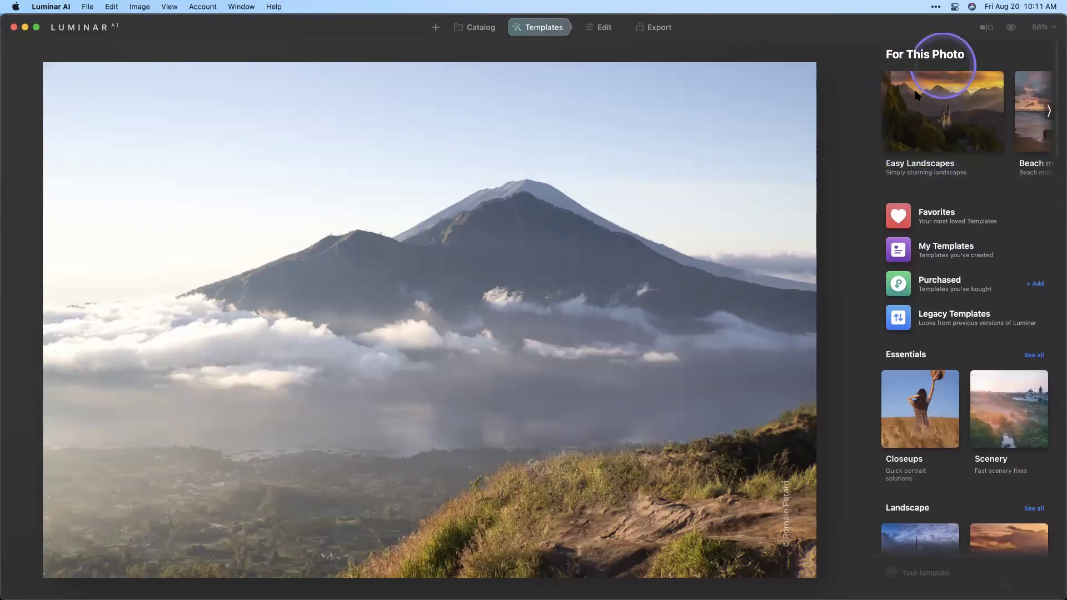
# Browse the recommended templates for this photo and the category collections, and open the Scenery collection.
pyautogui.hscroll(3, 918, 113)
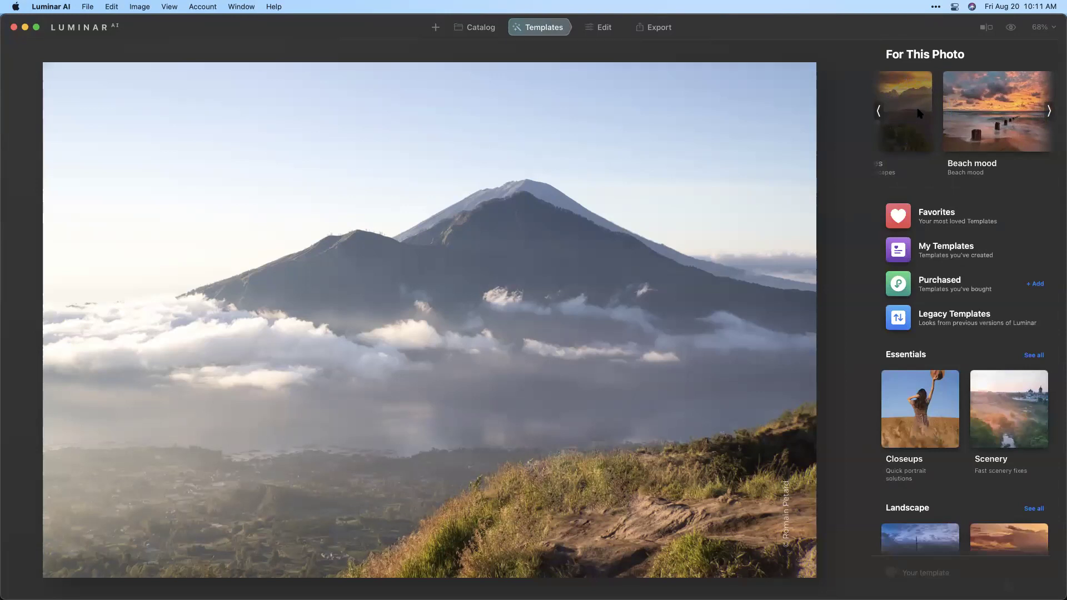
pyautogui.hscroll(3, 918, 113)
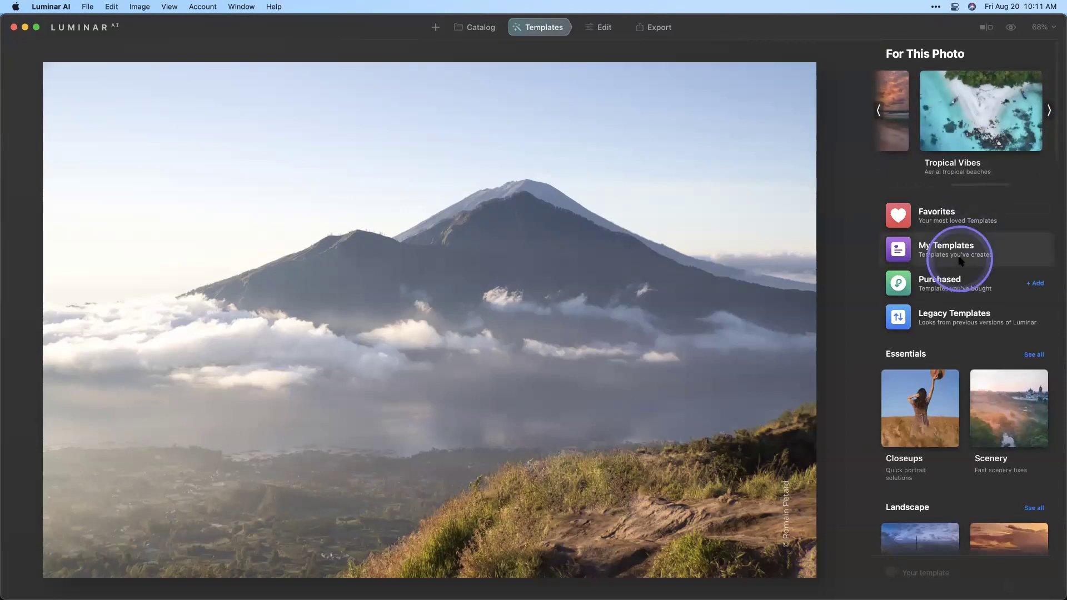
pyautogui.scroll(-2, 960, 260)
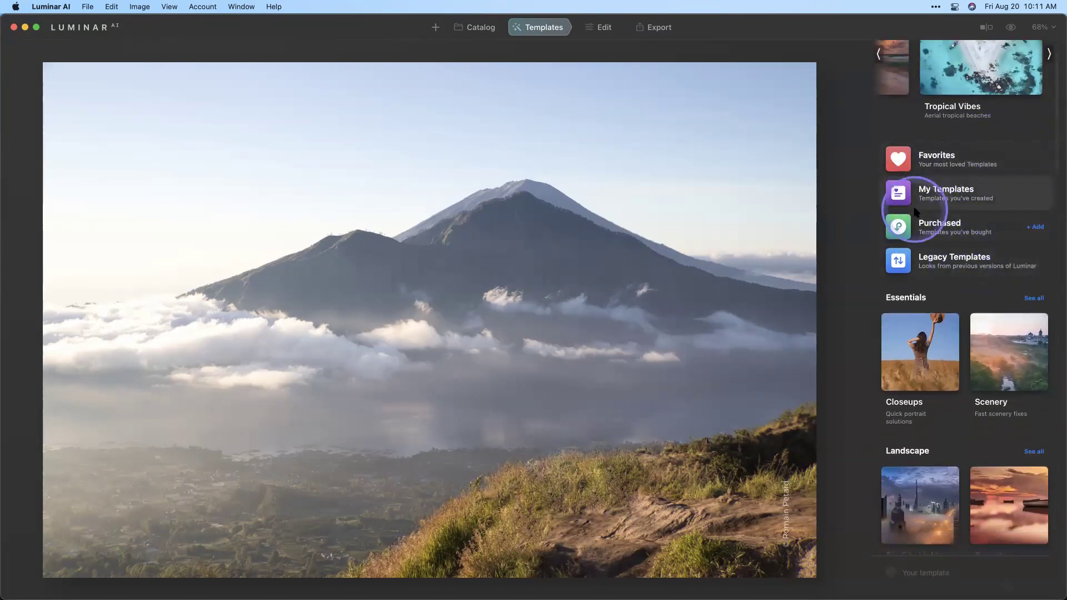
pyautogui.scroll(-4, 947, 227)
pyautogui.scroll(-10, 947, 227)
pyautogui.scroll(-7, 949, 227)
pyautogui.scroll(4, 949, 227)
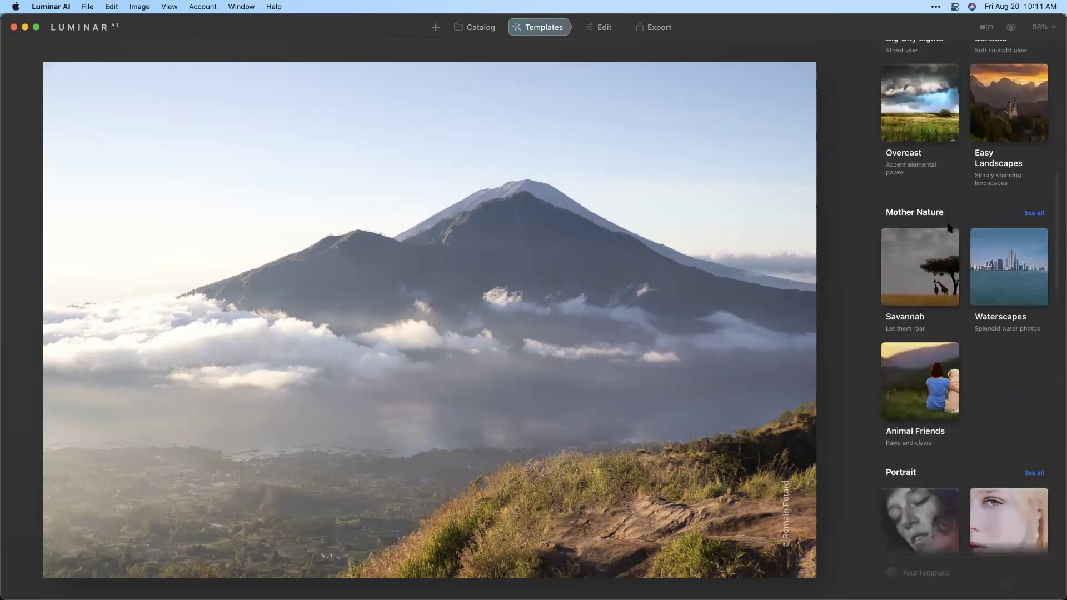
pyautogui.scroll(12, 950, 228)
pyautogui.click(993, 220)
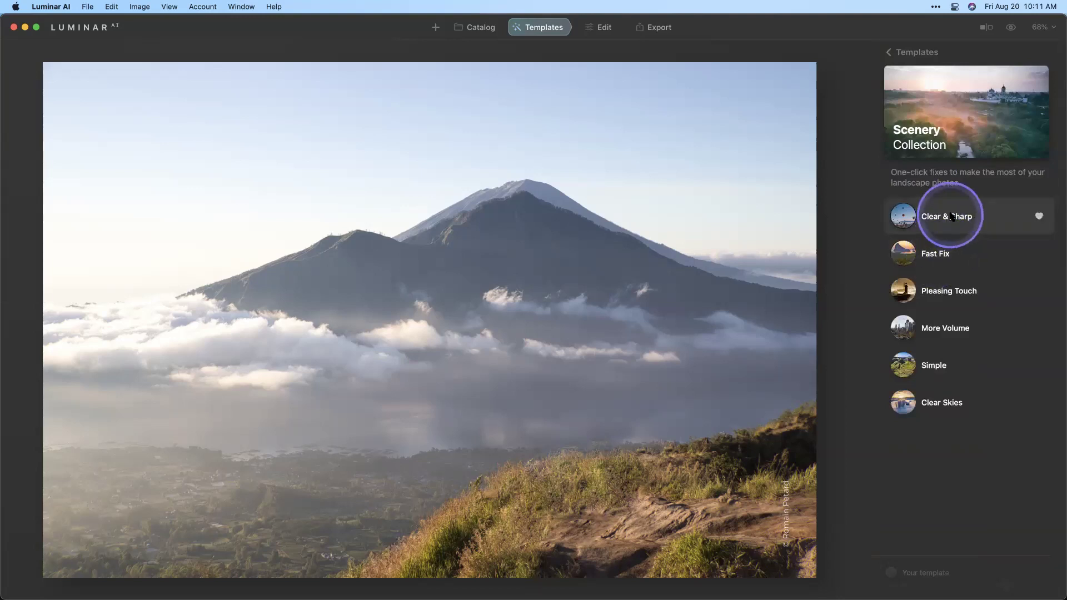
# Try the Pleasing Touch, More Volume, Simple and Clear Skies templates on the mountain photo.
pyautogui.click(947, 290)
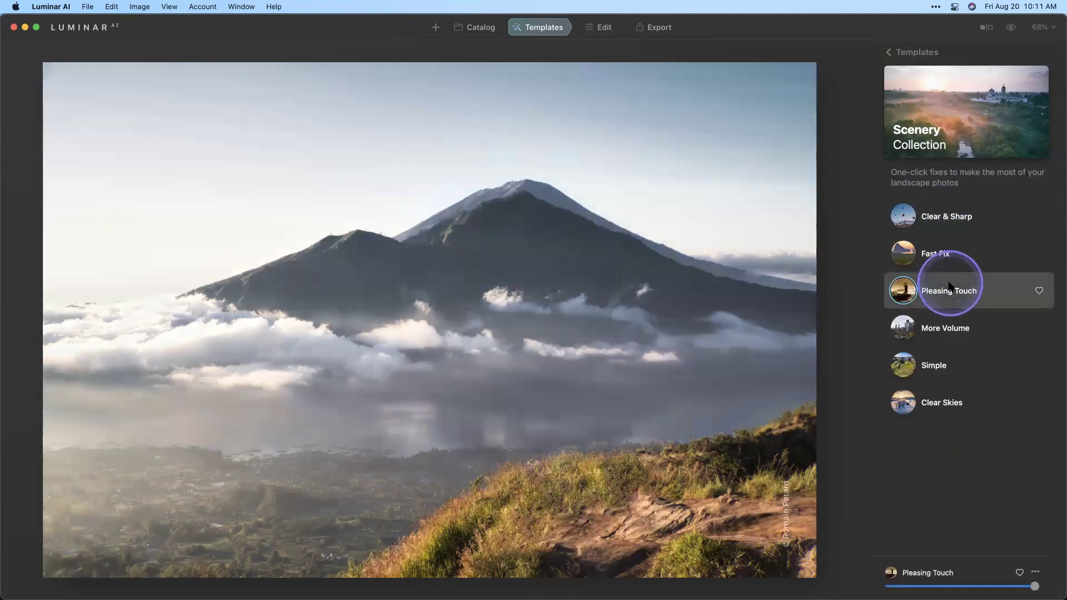
pyautogui.click(947, 329)
pyautogui.click(947, 366)
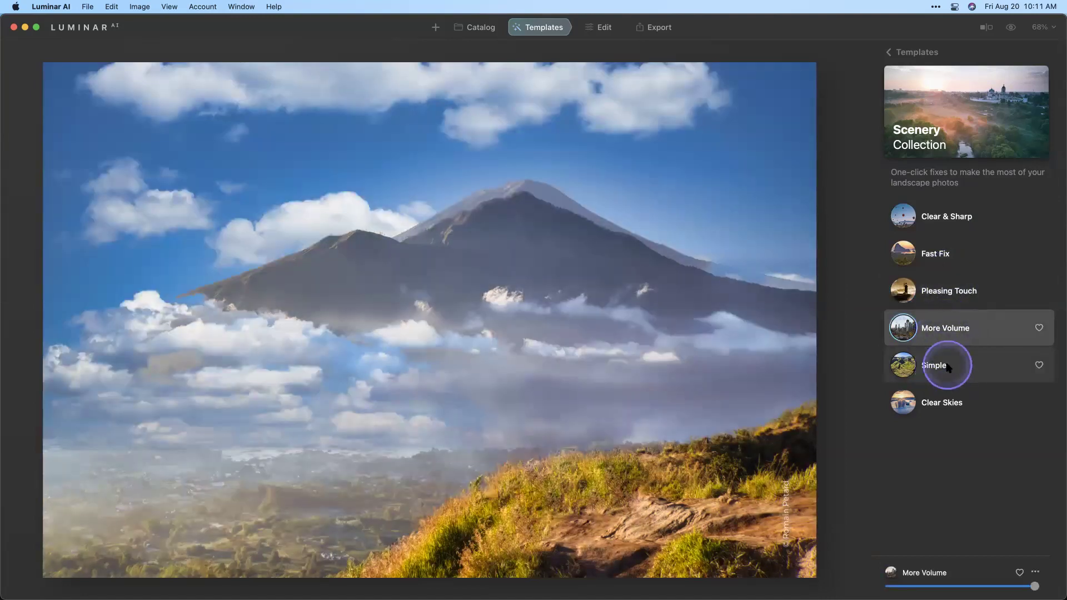
pyautogui.click(947, 402)
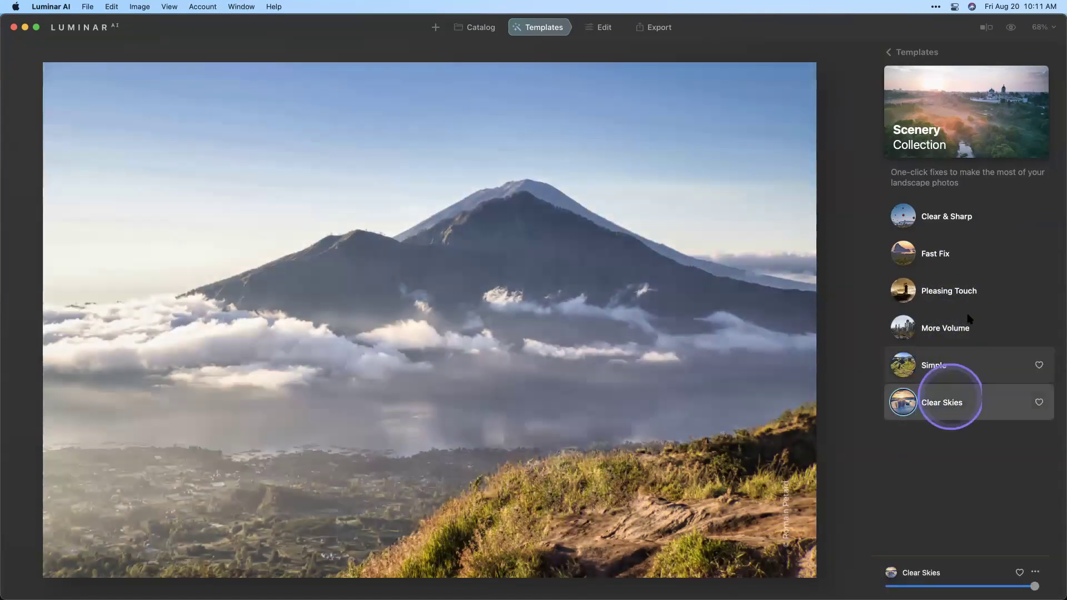
# Apply the Fast Fix template to the mountain photo and compare the result with the original.
pyautogui.click(956, 264)
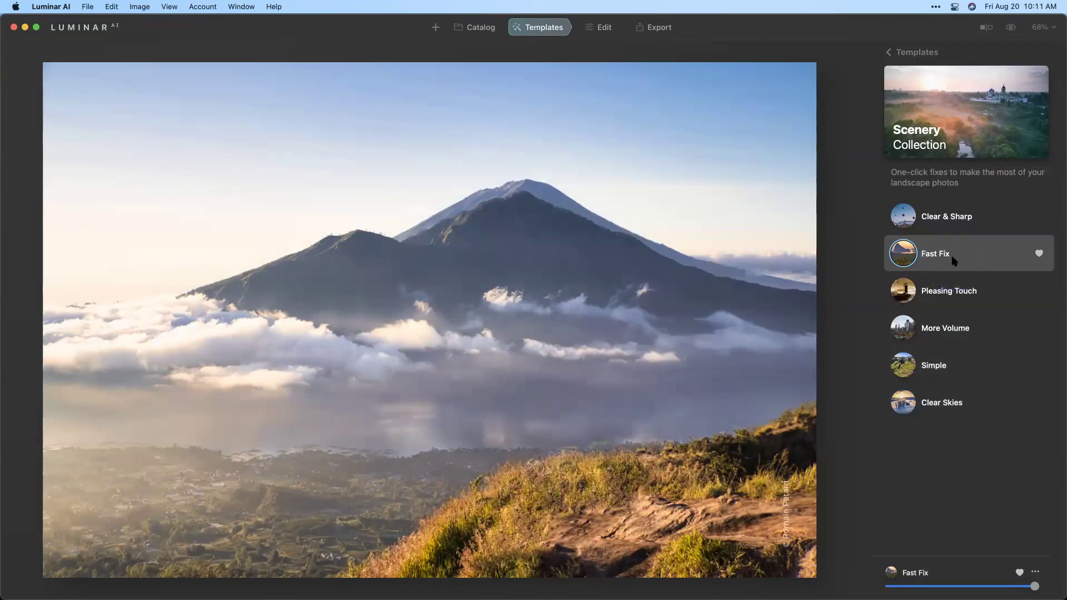
pyautogui.click(1011, 28)
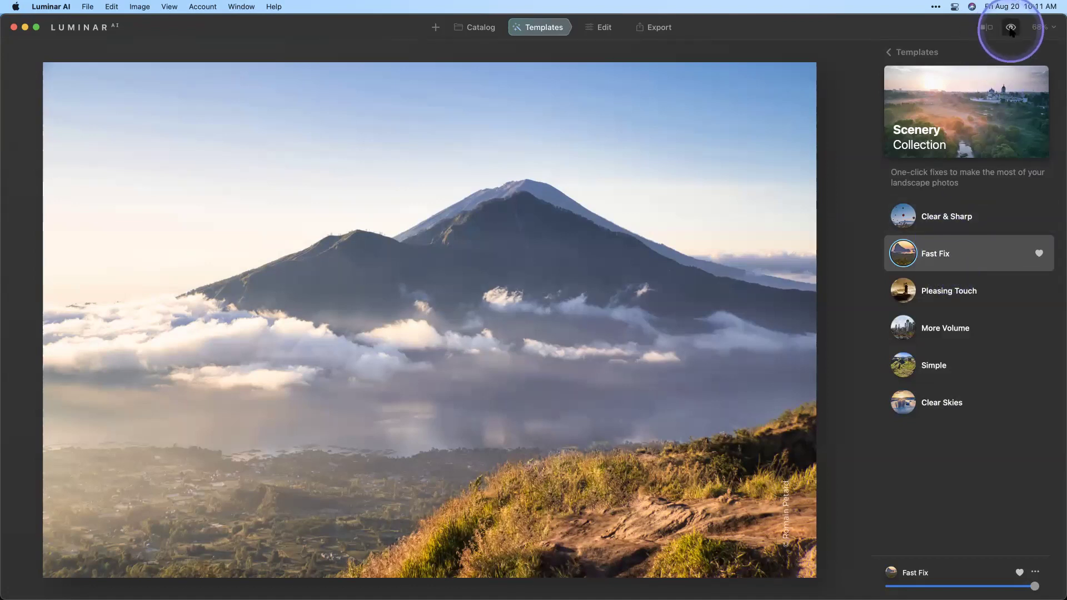
pyautogui.click(1011, 28)
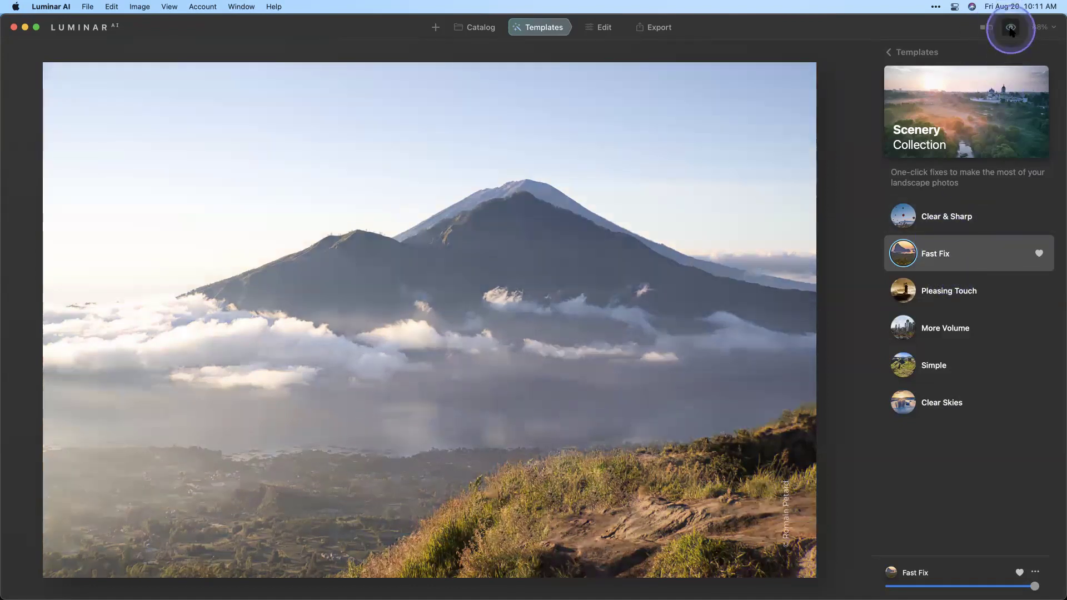
pyautogui.click(1012, 29)
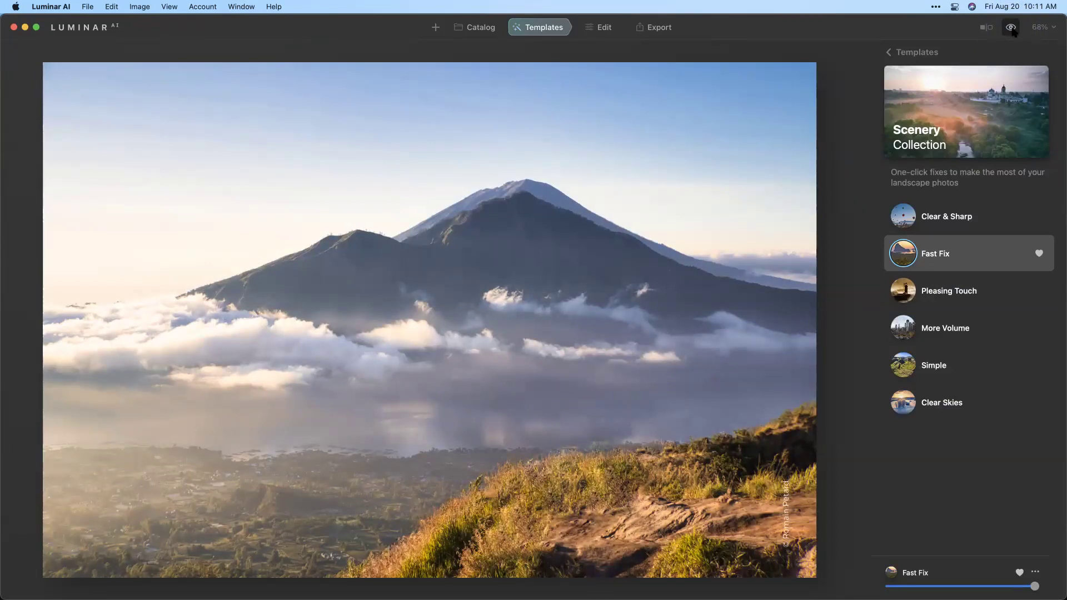
pyautogui.click(718, 177)
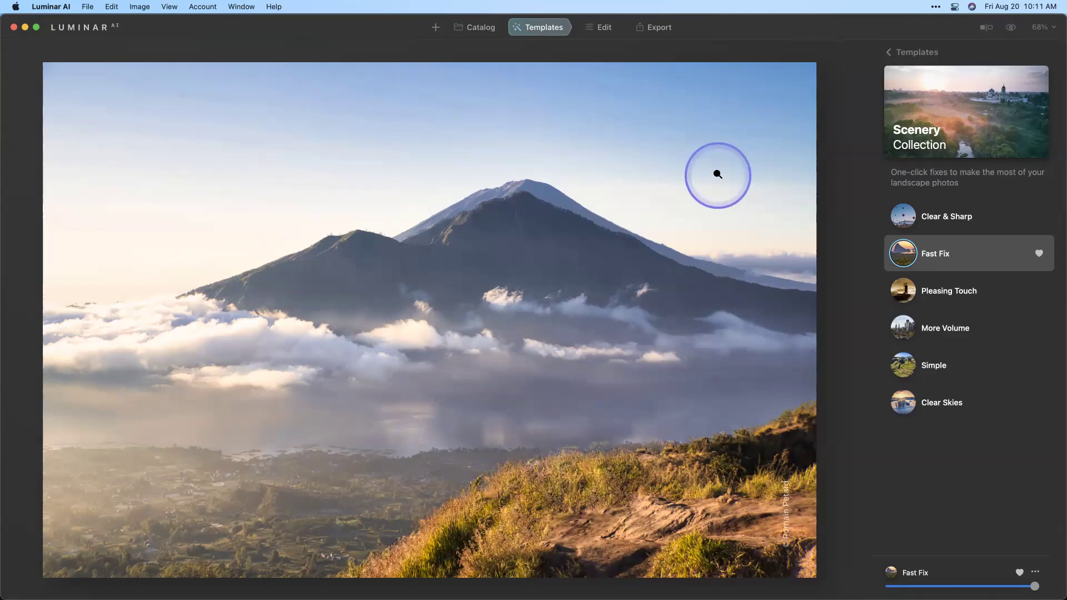
# Switch to the Keynote presentation and show the slides from Luminar AI Tools through Landscapes & Travel and portraits to Batch Processing.
pyautogui.press('super+Tab')
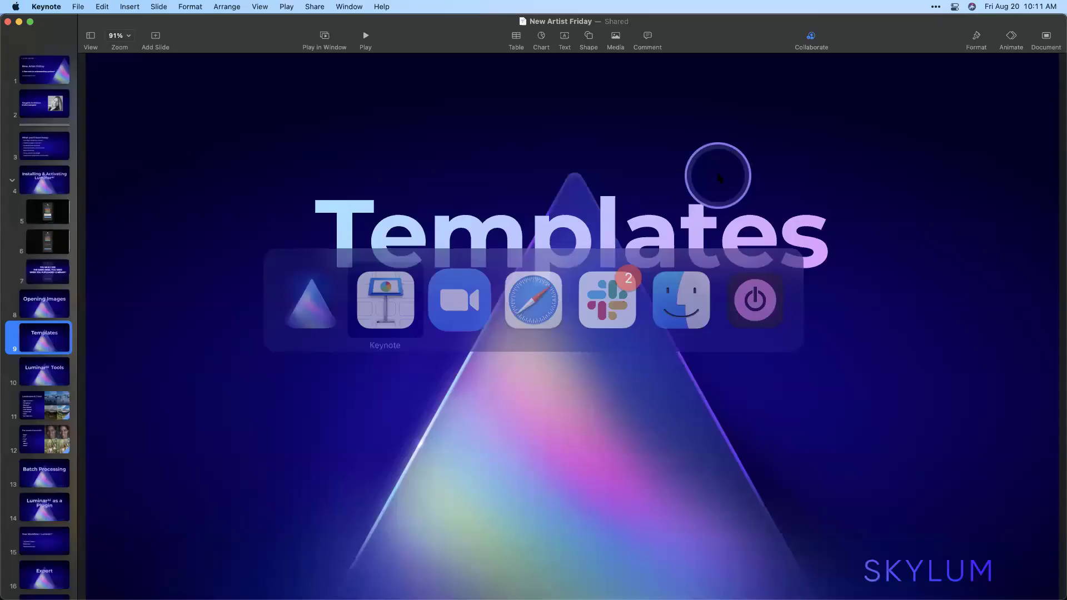
pyautogui.click(62, 375)
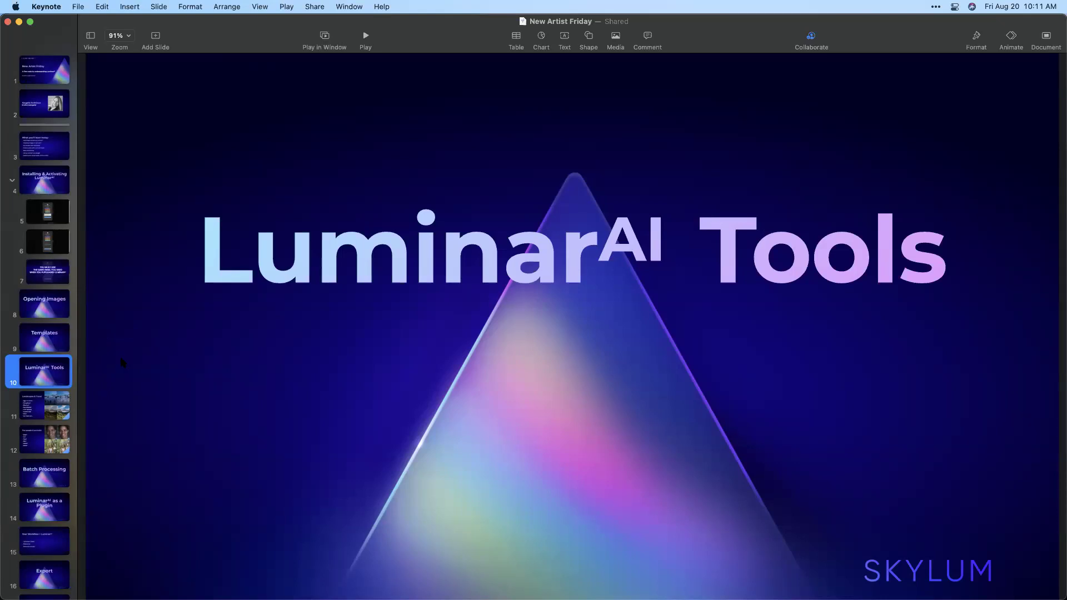
pyautogui.press('Down')
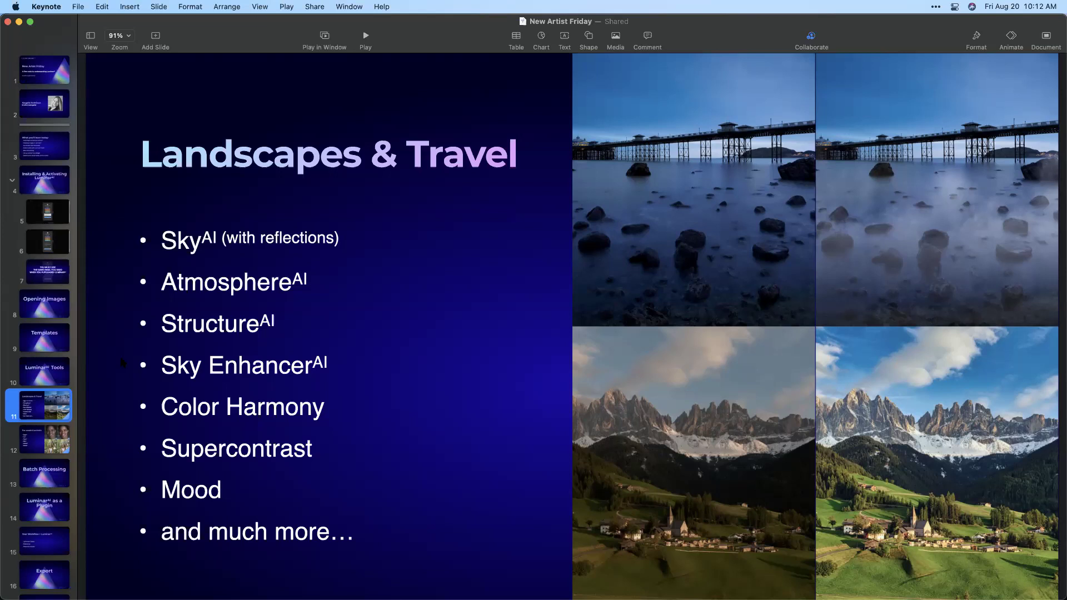
pyautogui.press('Down')
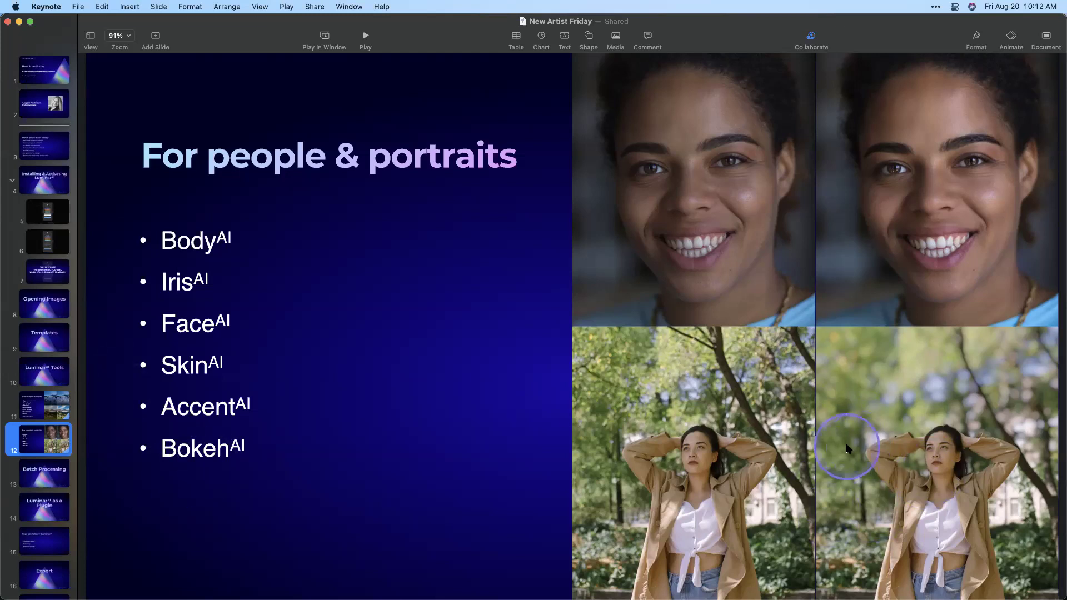
pyautogui.press('Down')
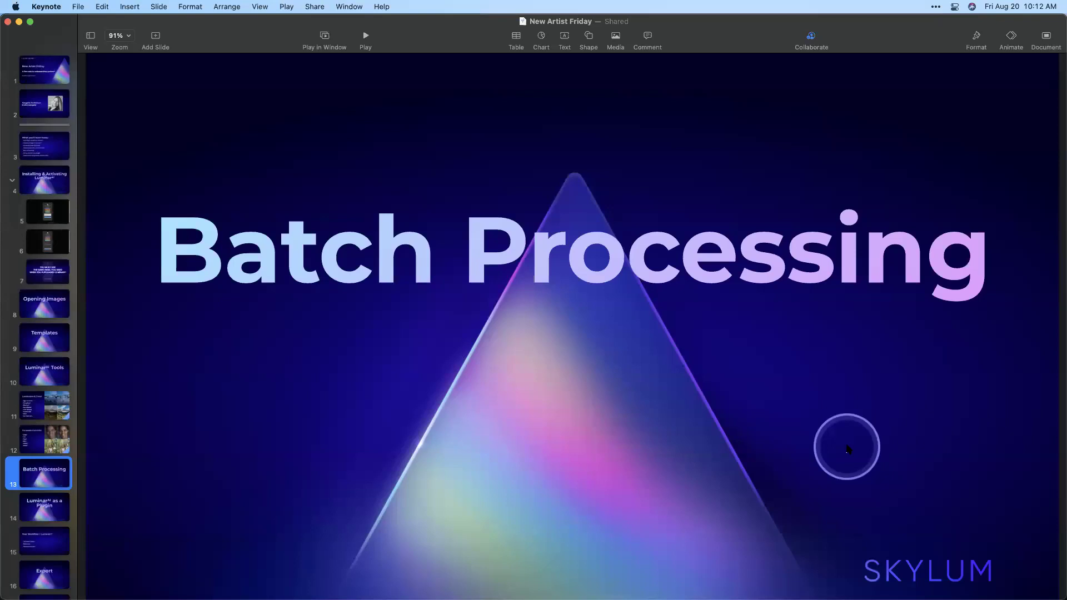
# Switch back to Luminar AI and open the photo of the couple in the kitchen from the New Artist Friday 2 album.
pyautogui.press('super+Tab')
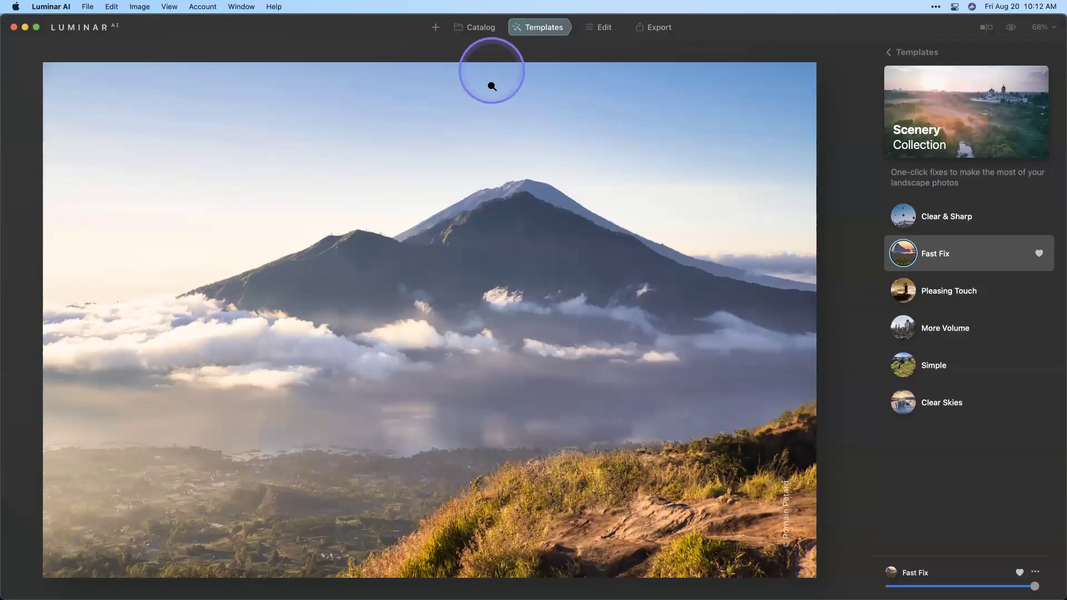
pyautogui.click(485, 33)
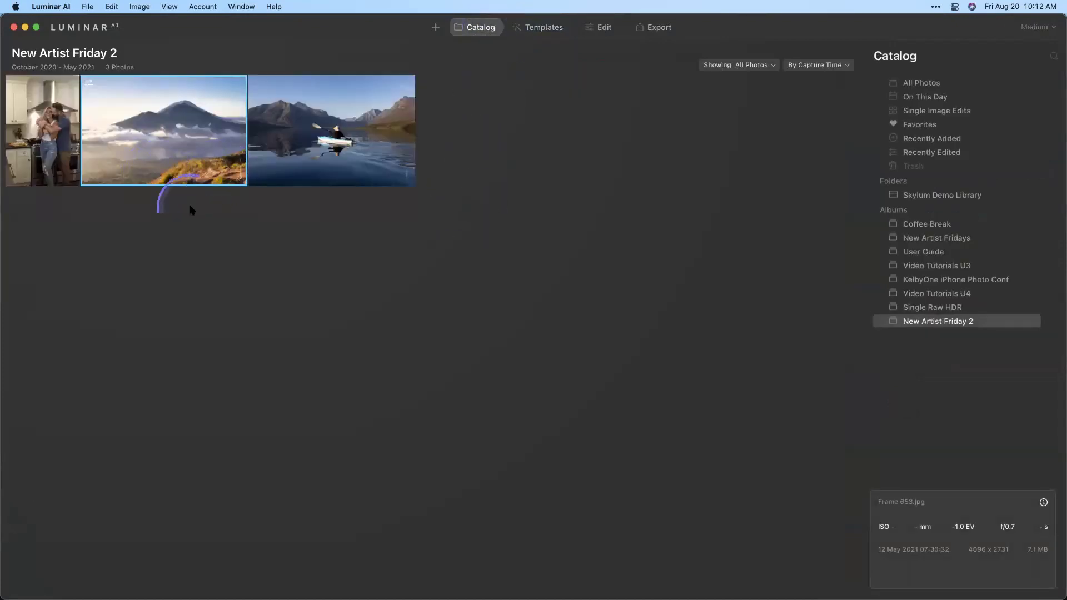
pyautogui.doubleClick(43, 125)
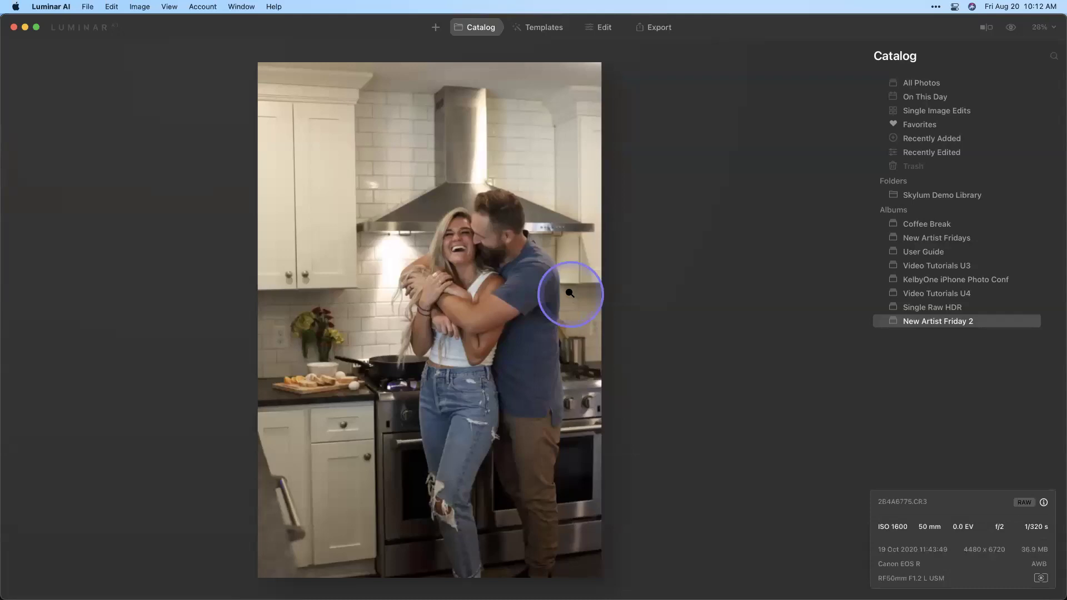
pyautogui.click(588, 288)
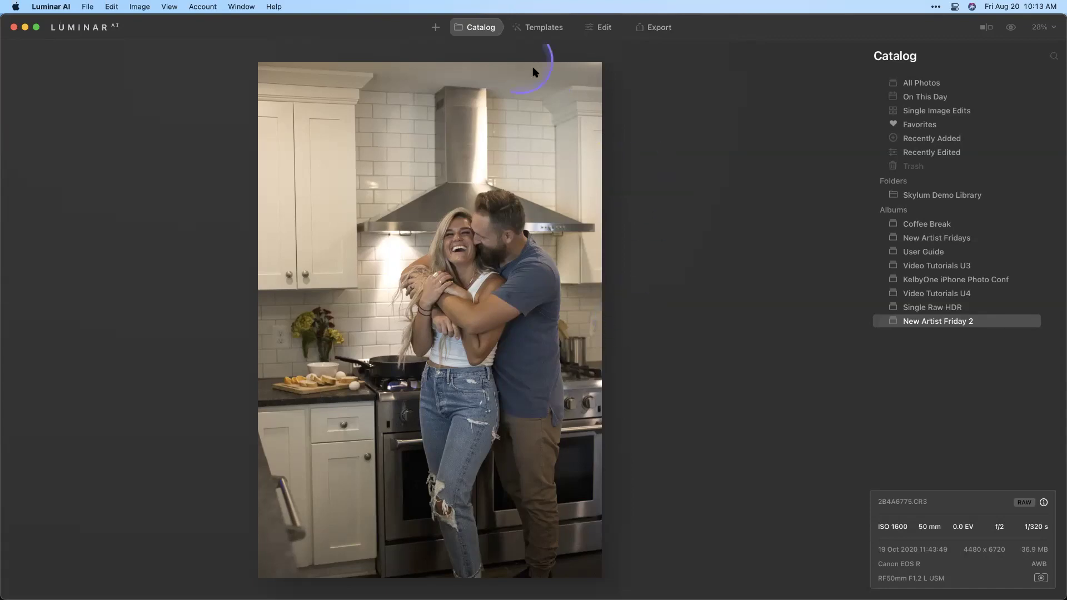
# Go back to the template overview for the kitchen photo and open the recommended Influencer collection.
pyautogui.click(534, 32)
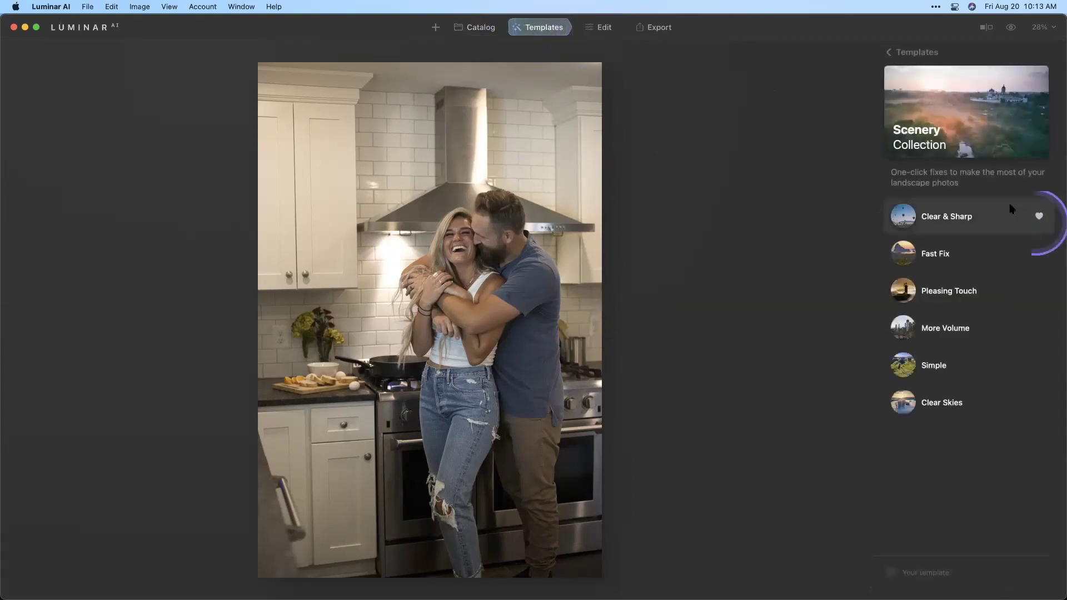
pyautogui.click(897, 54)
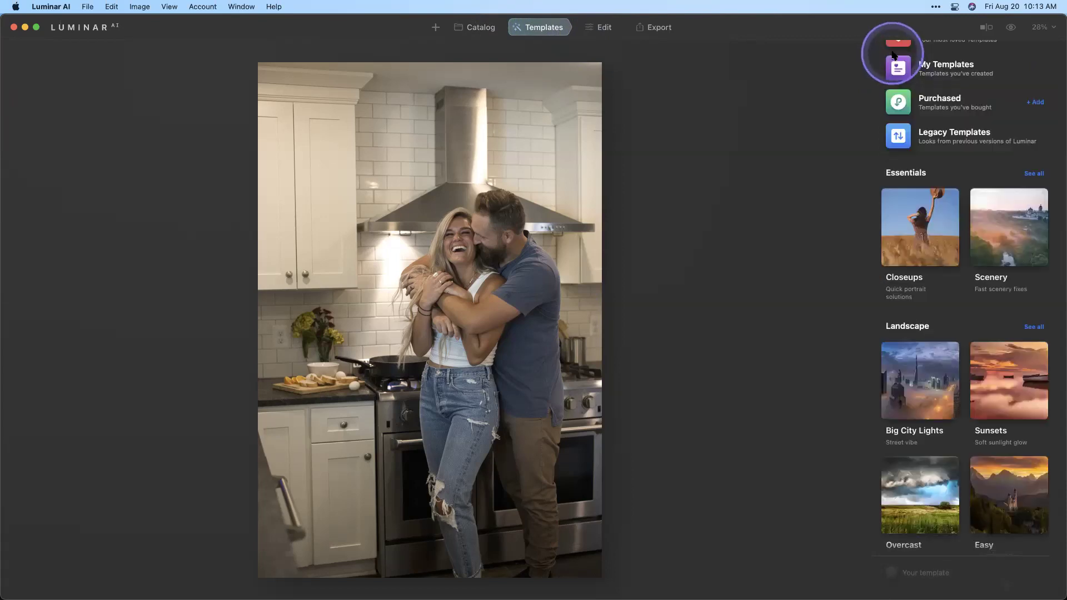
pyautogui.scroll(3, 940, 111)
pyautogui.scroll(2, 935, 118)
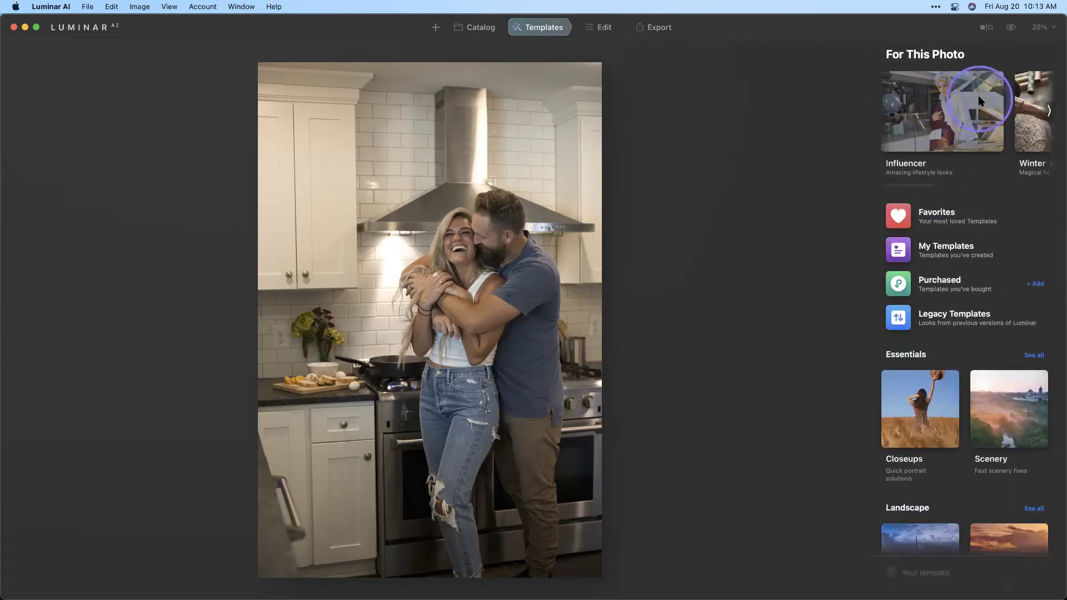
pyautogui.click(946, 132)
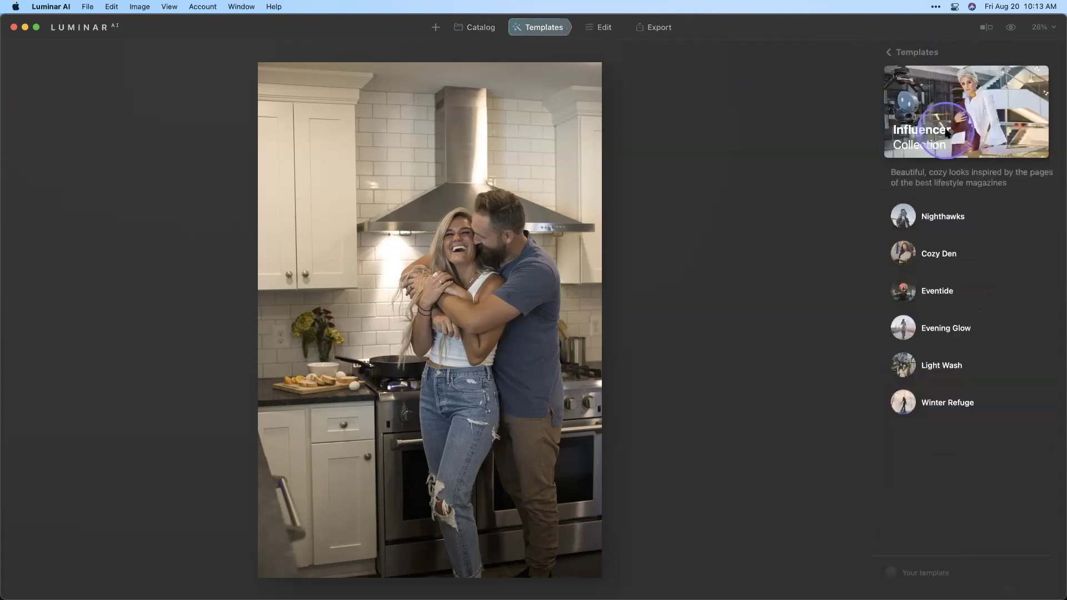
# Try the Nighthawks, Cozy Den and Eventide templates on the kitchen photo.
pyautogui.click(954, 217)
pyautogui.click(952, 255)
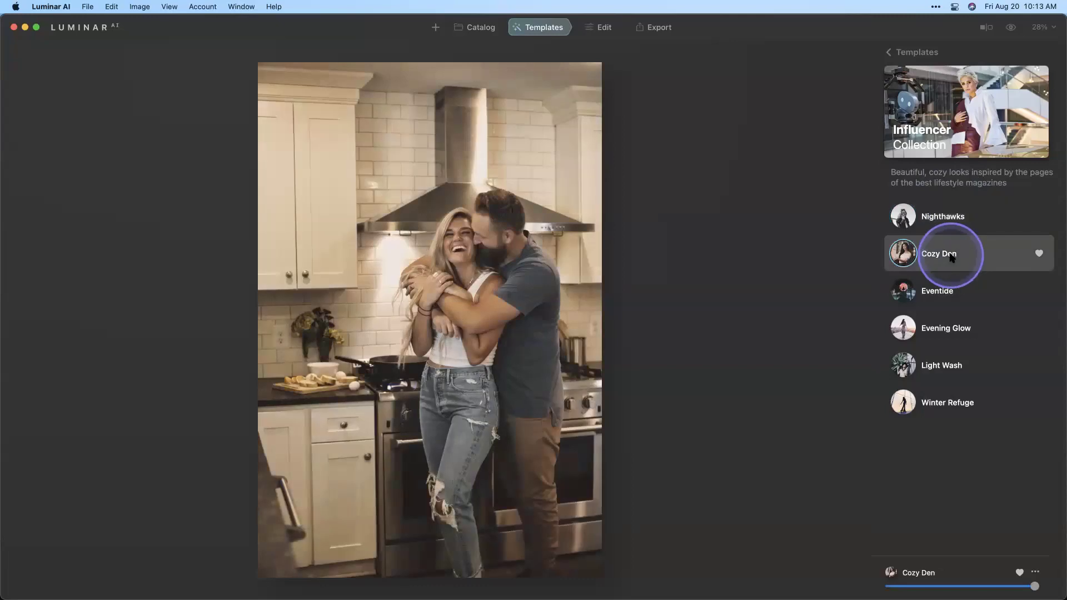
pyautogui.click(949, 291)
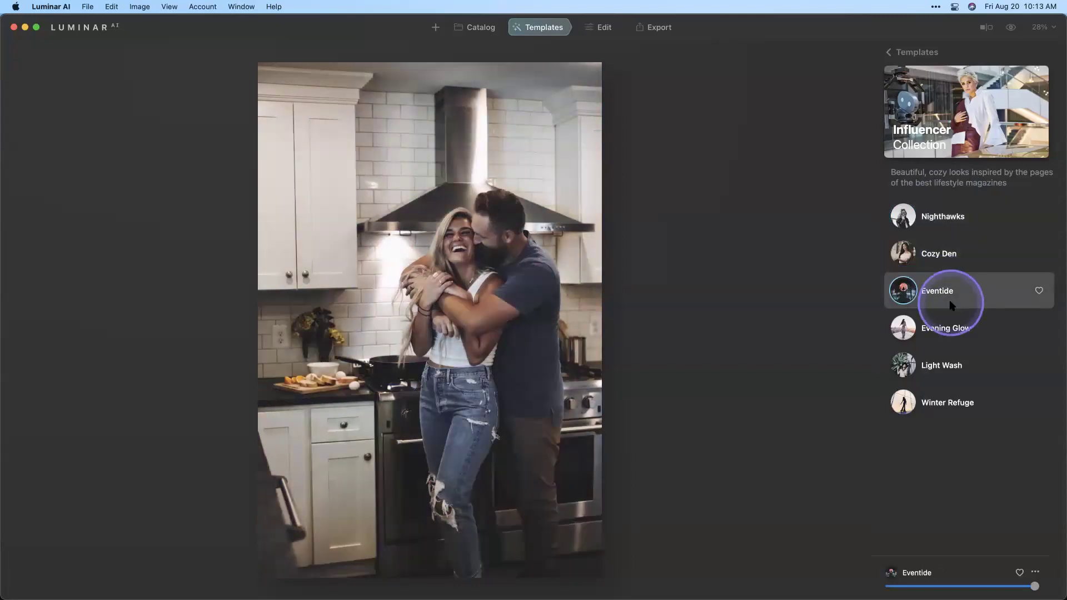
# Apply the Evening Glow template to the kitchen photo and compare the result with the original.
pyautogui.click(949, 328)
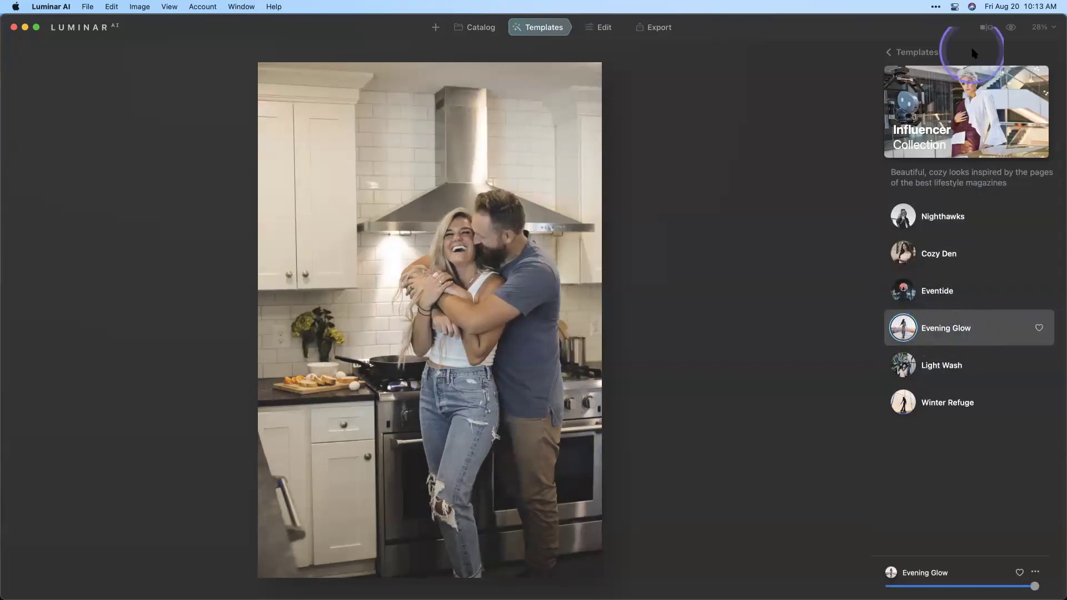
pyautogui.click(1012, 27)
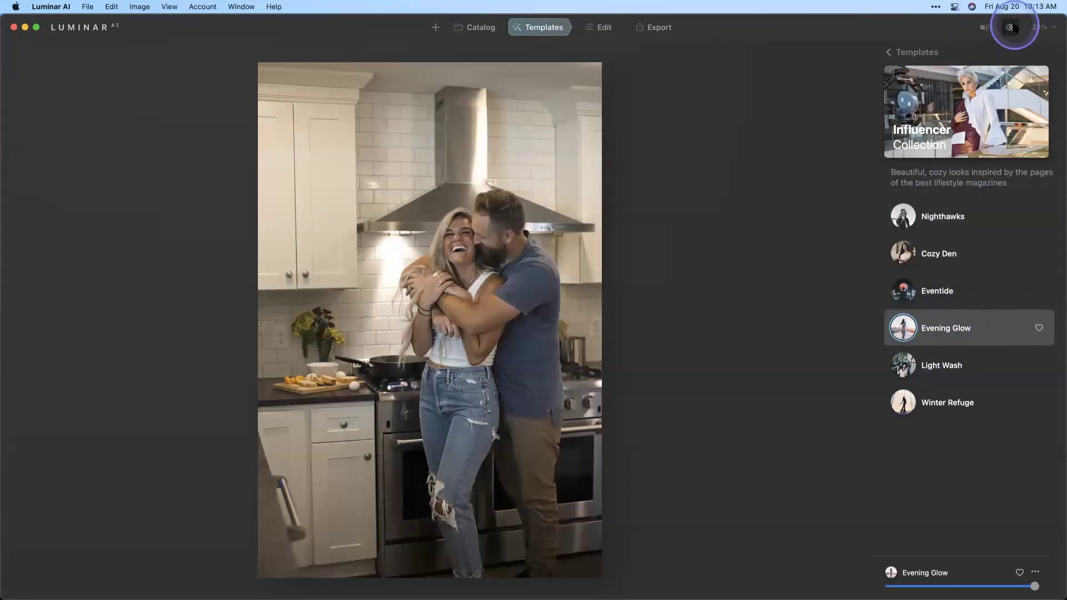
pyautogui.click(1012, 27)
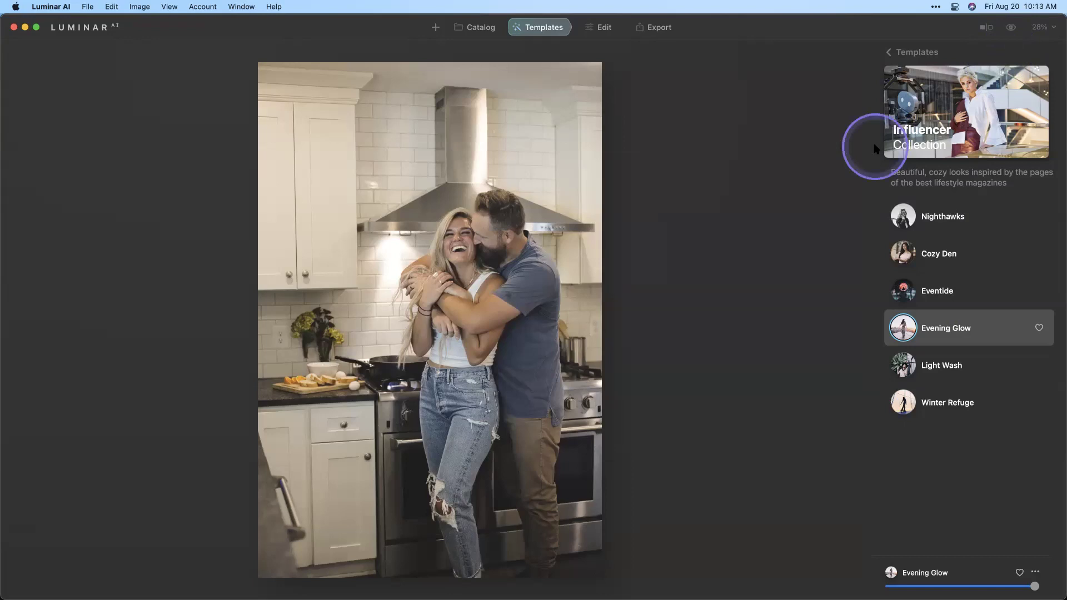
# Open the editing tools for the kitchen photo and look through the Essentials and Creative tools.
pyautogui.click(606, 27)
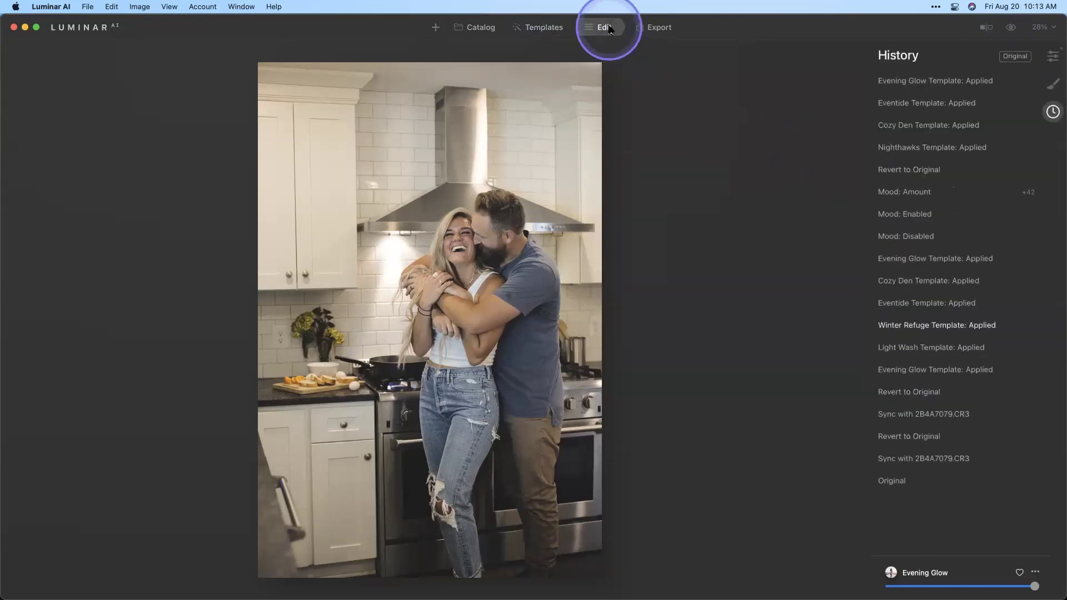
pyautogui.click(1048, 66)
pyautogui.scroll(6, 961, 191)
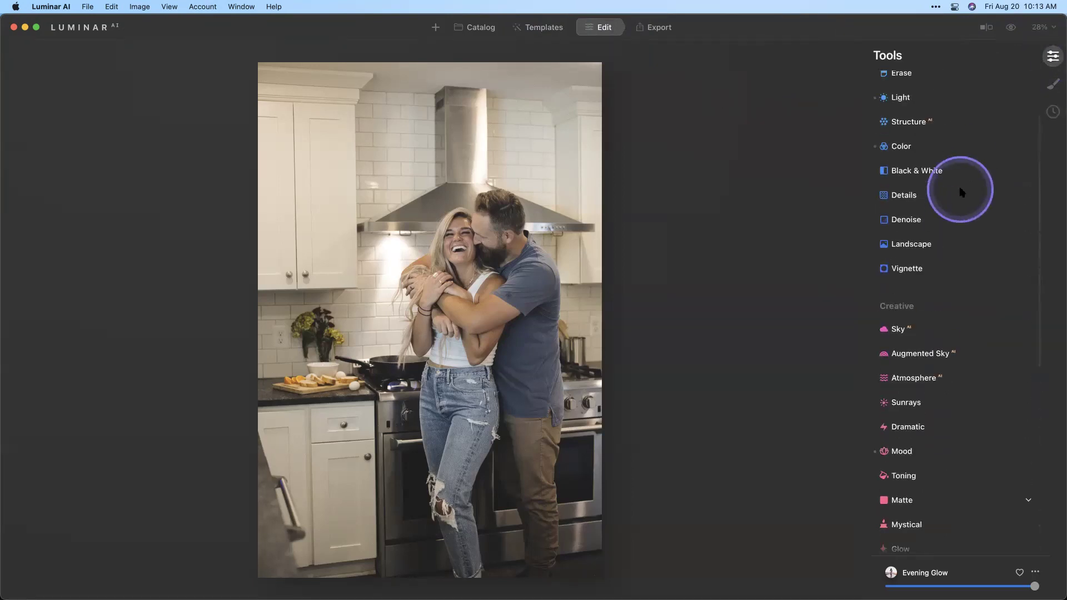
pyautogui.scroll(2, 962, 192)
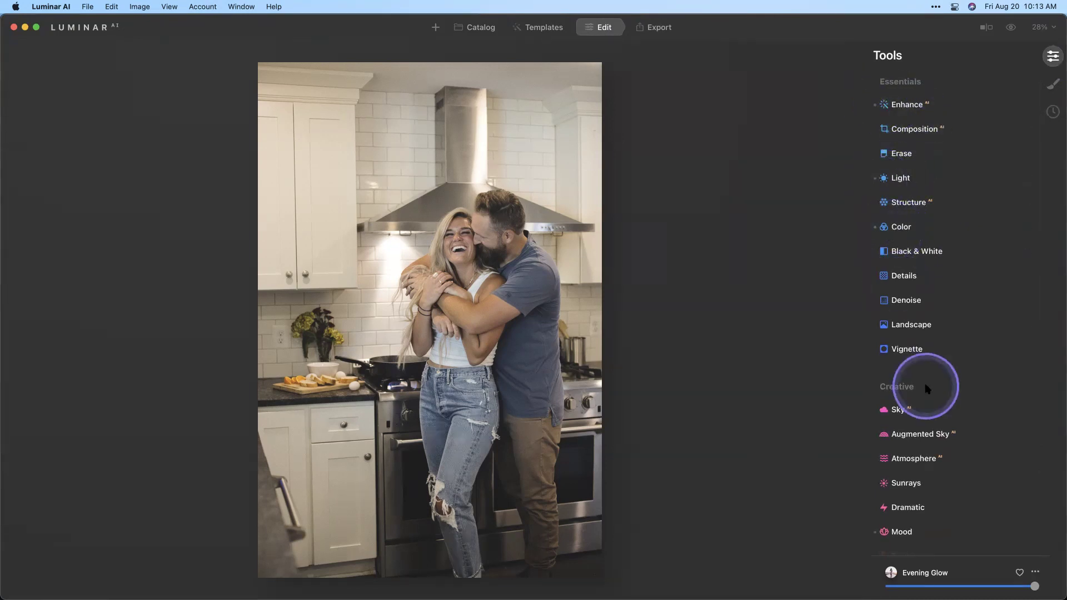
pyautogui.scroll(-2, 923, 383)
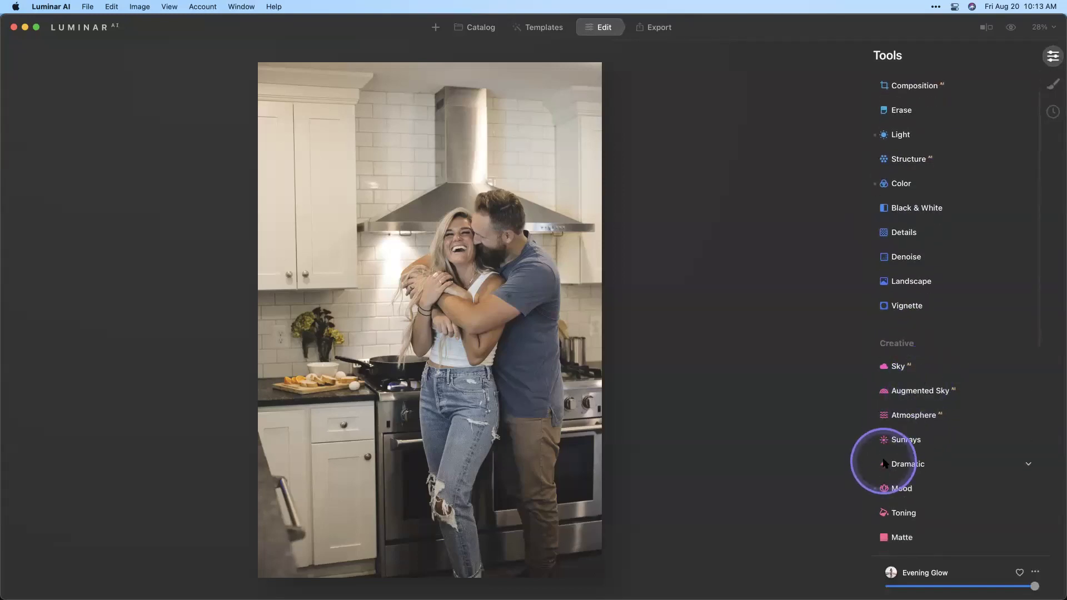
pyautogui.scroll(-1, 885, 463)
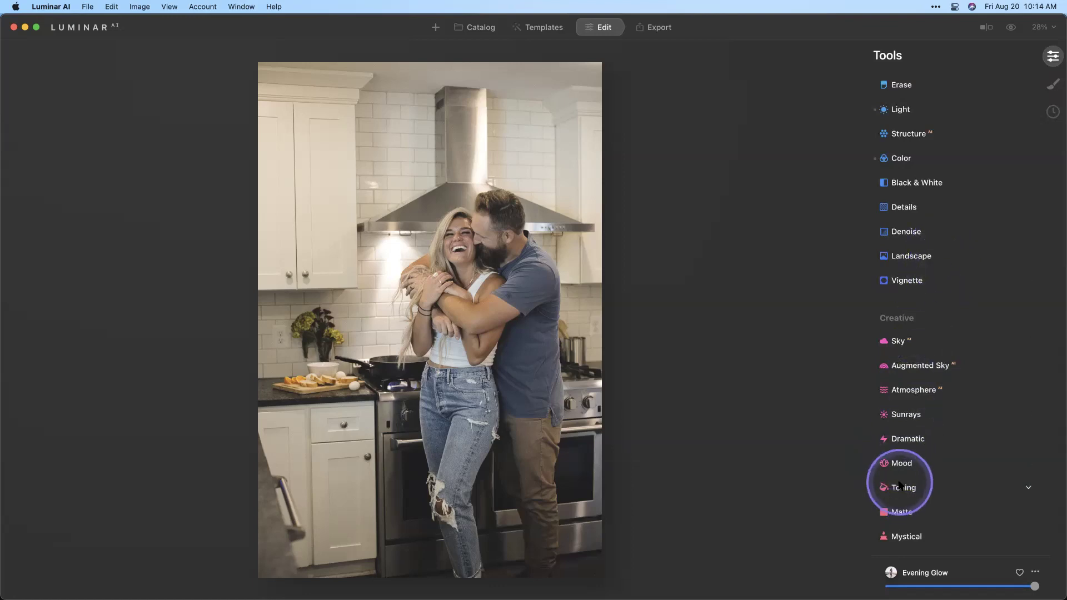
# Compare the photo without and with the Mood effect, and set its saturation to 12, contrast to 10 and amount to 78.
pyautogui.click(904, 465)
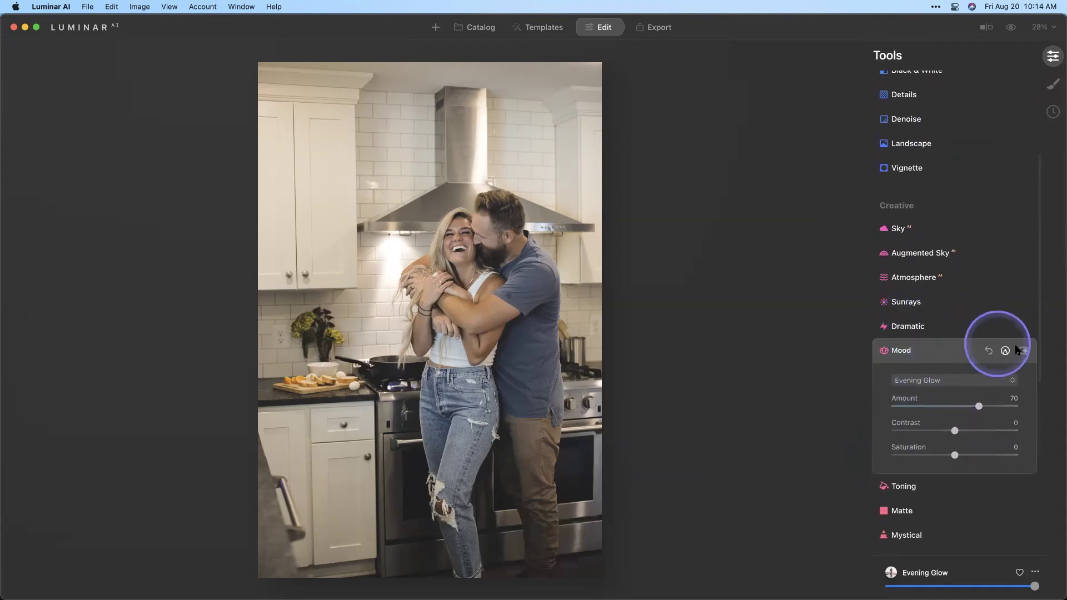
pyautogui.click(1023, 351)
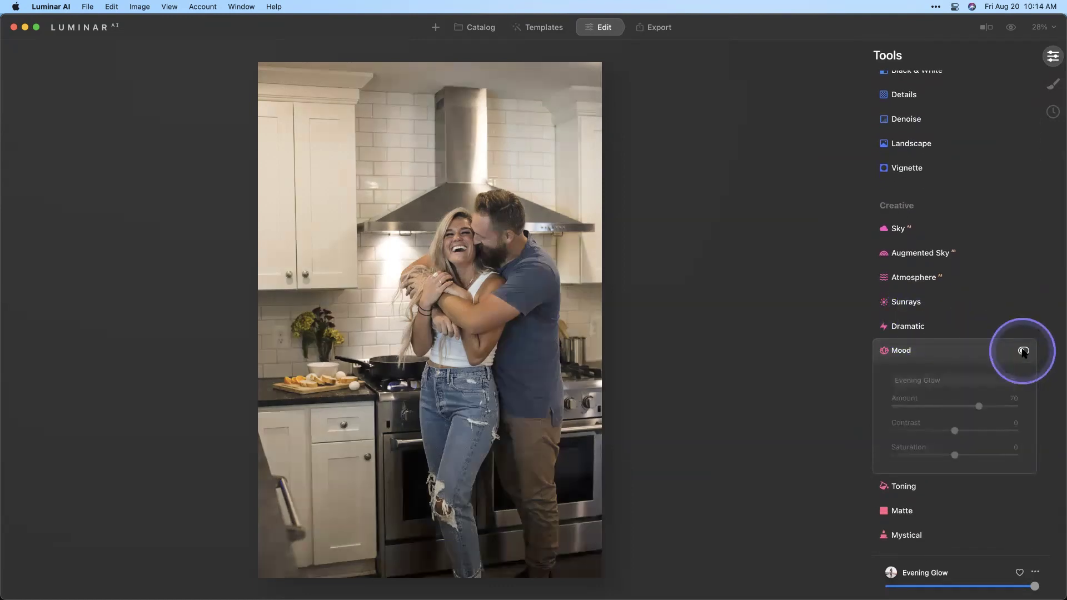
pyautogui.click(1023, 351)
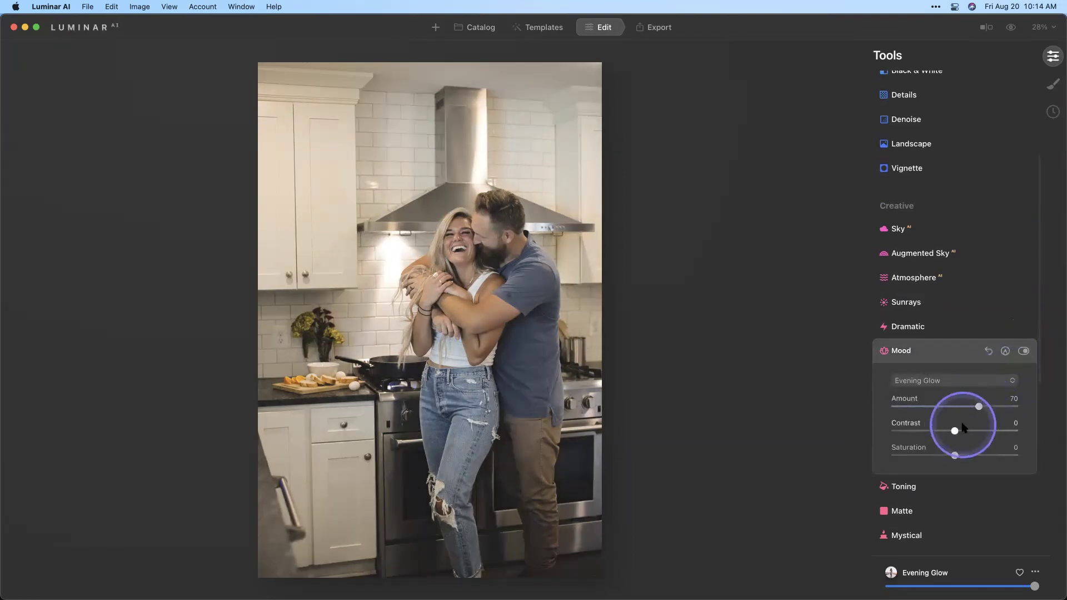
pyautogui.moveTo(954, 455); pyautogui.dragTo(962, 456)
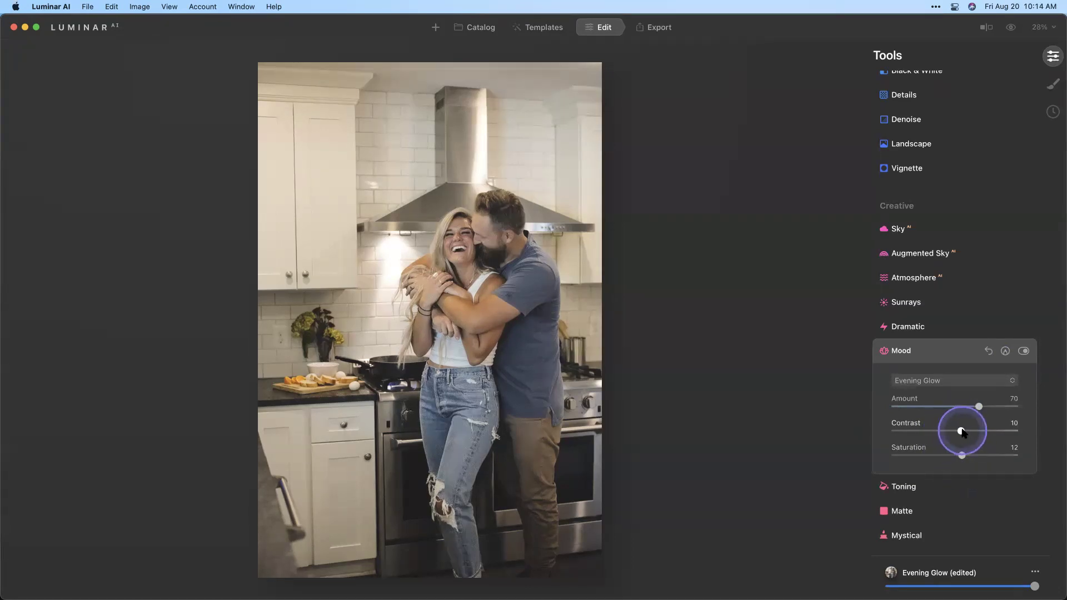
pyautogui.moveTo(979, 406); pyautogui.dragTo(983, 406)
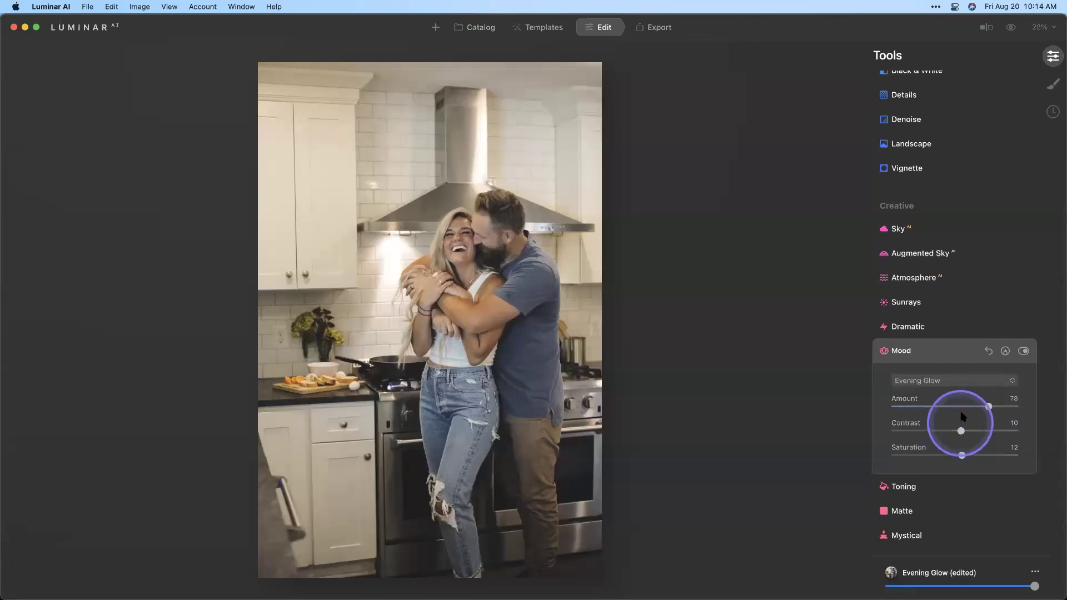
# Reset the Film Grain amount to 0.
pyautogui.scroll(-1, 963, 413)
pyautogui.scroll(-5, 963, 413)
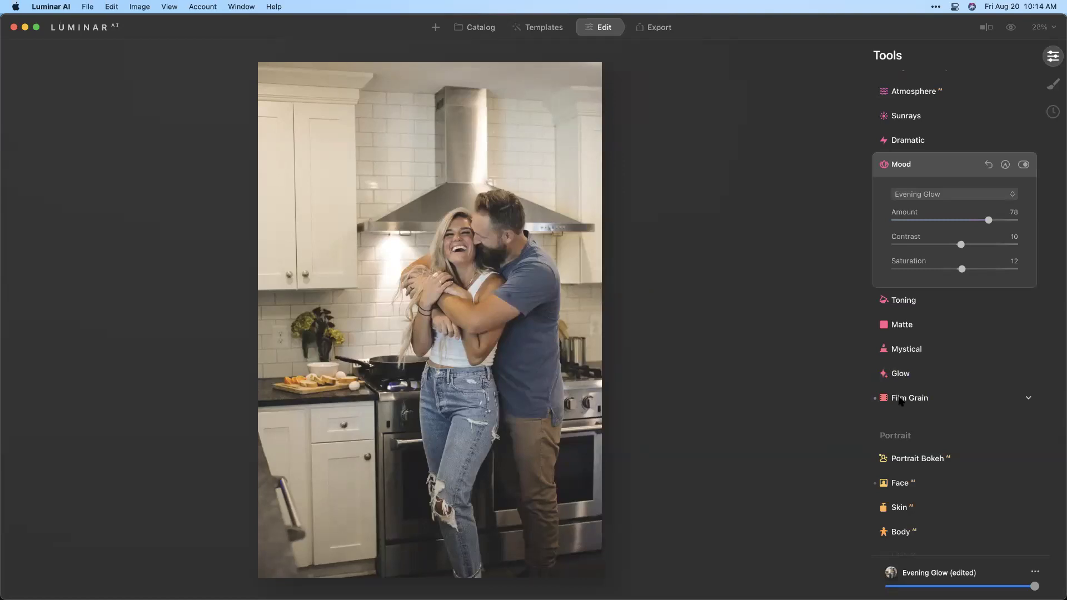
pyautogui.click(901, 400)
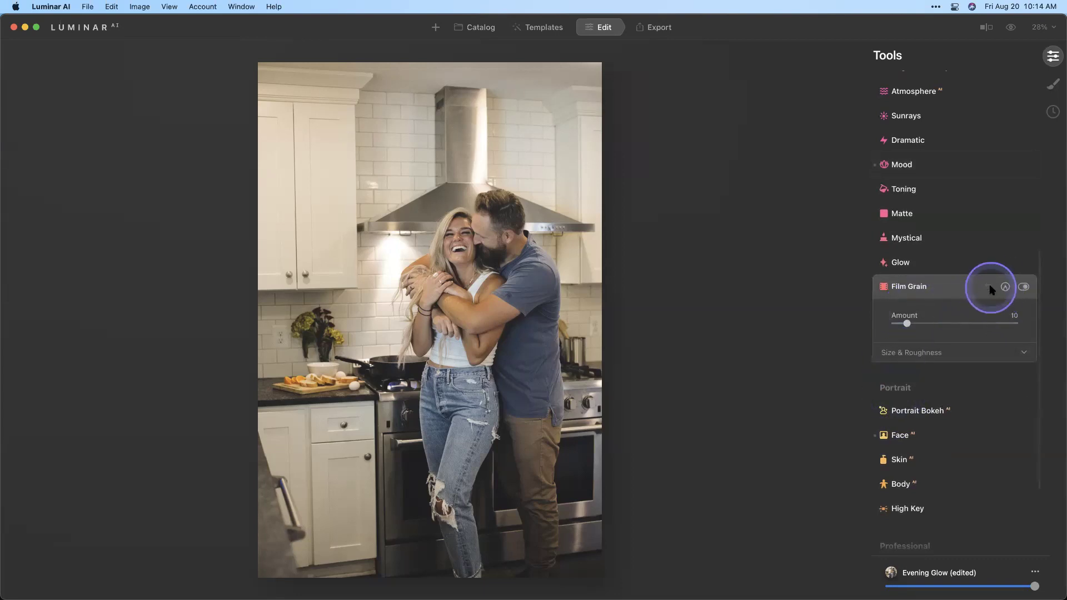
pyautogui.doubleClick(910, 321)
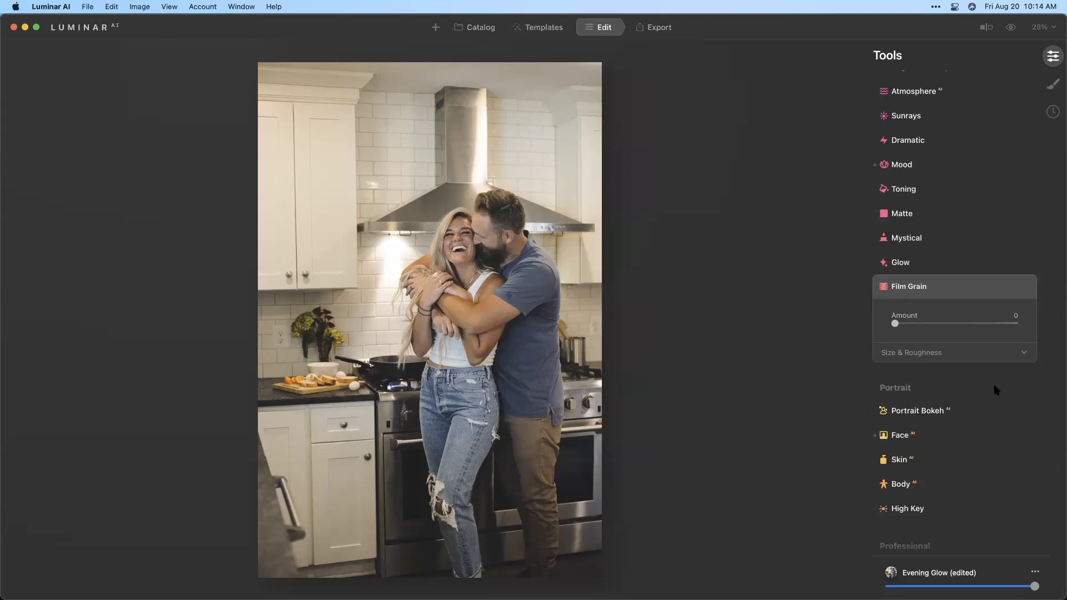
# Recompose the kitchen photo automatically with Composition AI and align its horizon.
pyautogui.scroll(1, 929, 240)
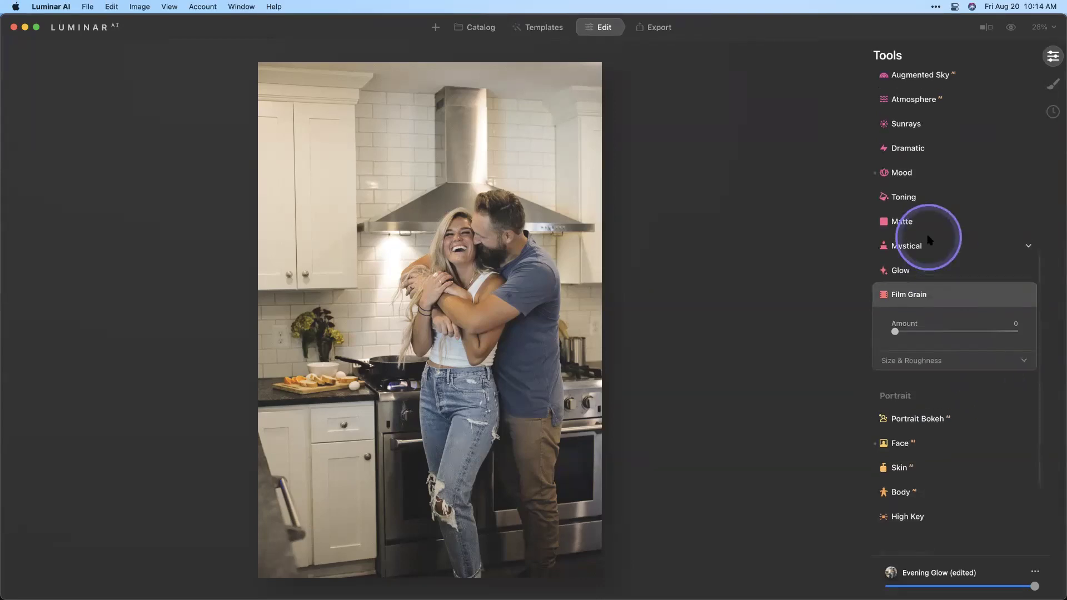
pyautogui.scroll(12, 929, 240)
pyautogui.click(915, 128)
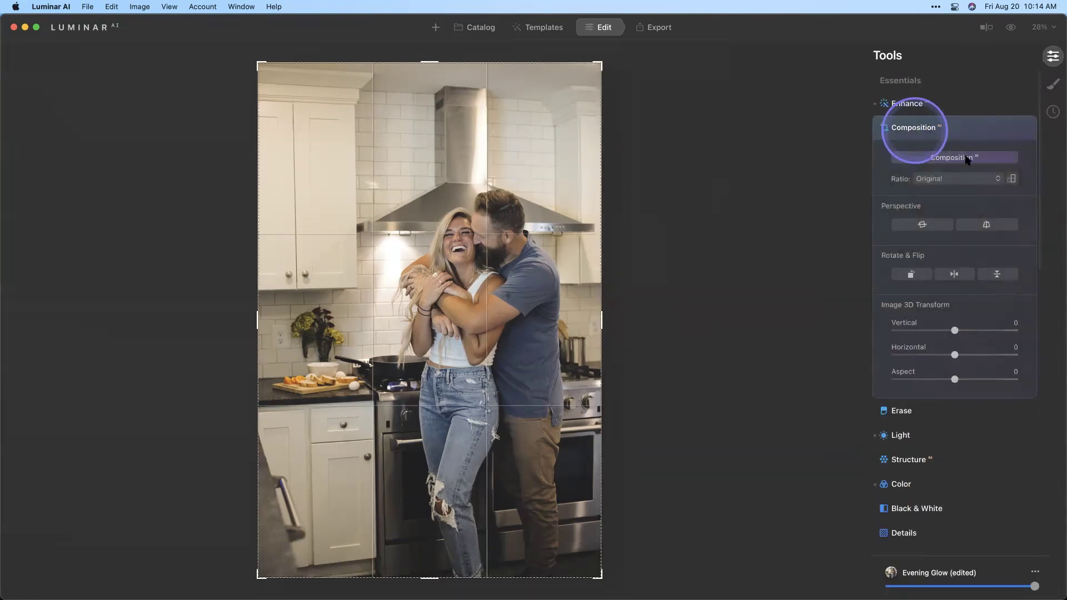
pyautogui.click(967, 159)
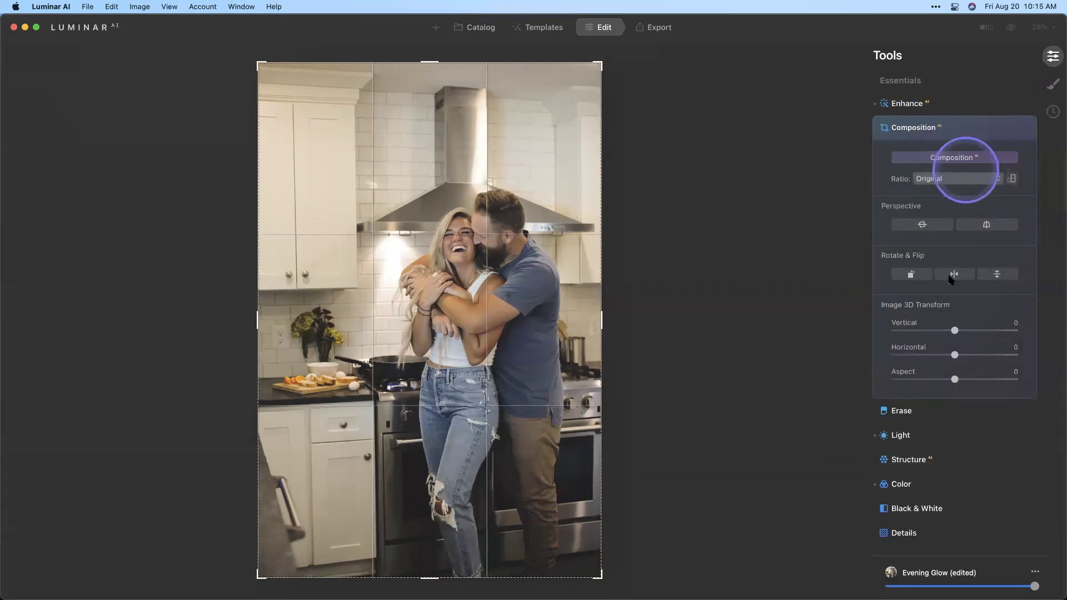
pyautogui.click(924, 225)
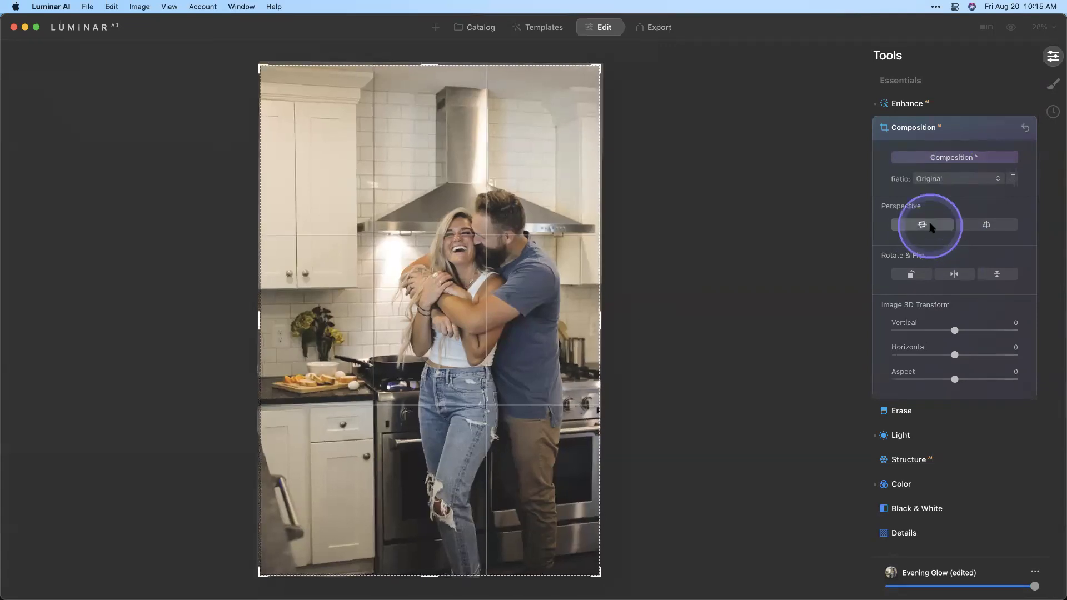
# Correct the kitchen photo's vertical perspective, recompose it with Composition AI, and apply a tighter crop around the couple.
pyautogui.click(1001, 228)
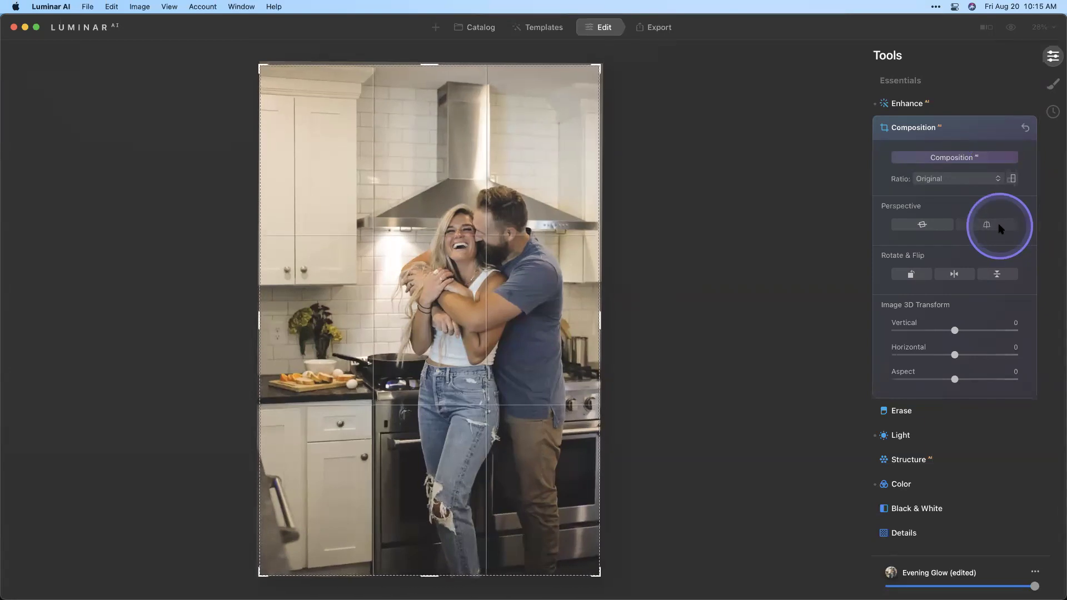
pyautogui.click(968, 158)
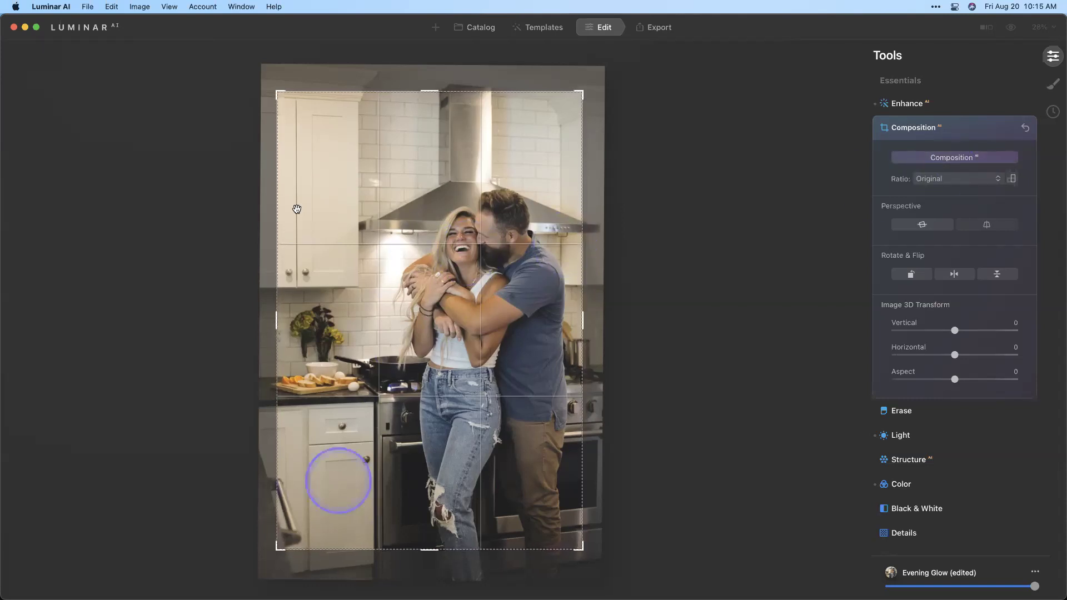
pyautogui.moveTo(276, 90); pyautogui.dragTo(289, 109)
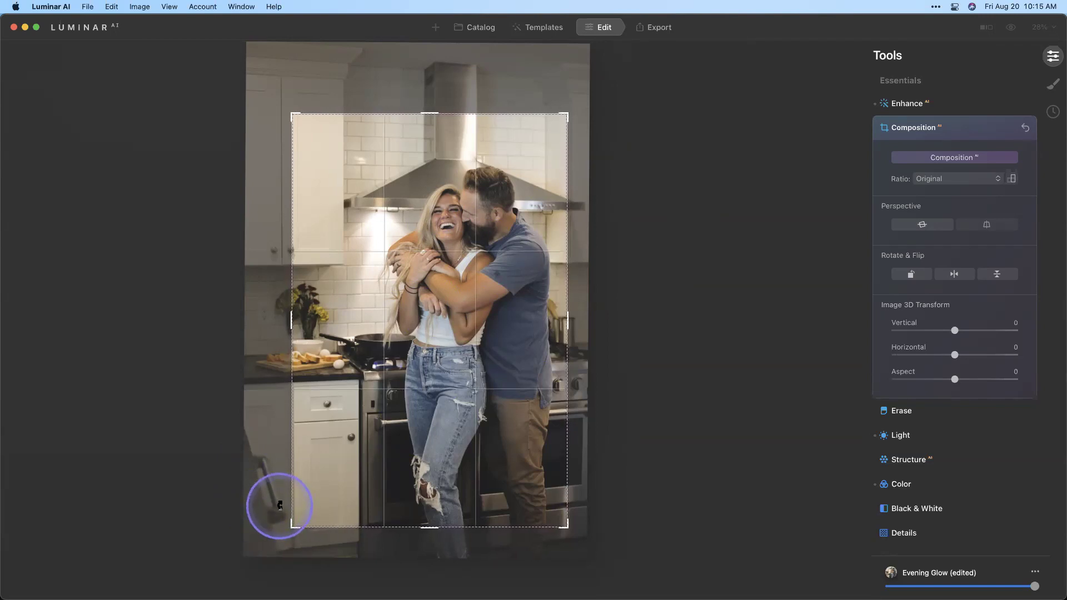
pyautogui.press('Return')
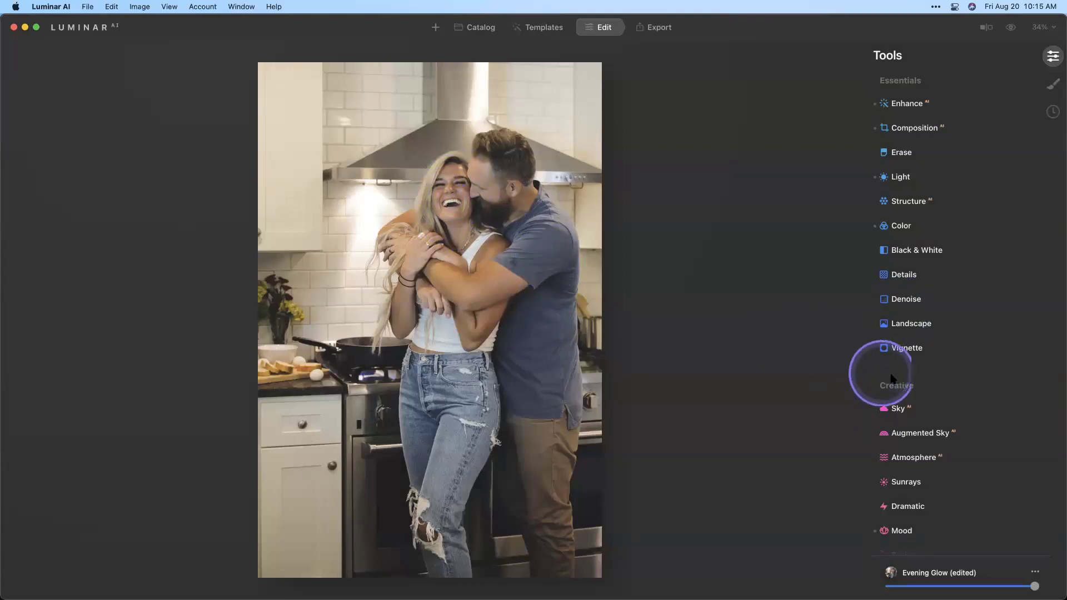
# Smooth the couple's skin with Skin AI, setting the amount to 37 and shine removal to 100.
pyautogui.scroll(-2, 893, 380)
pyautogui.scroll(-10, 896, 381)
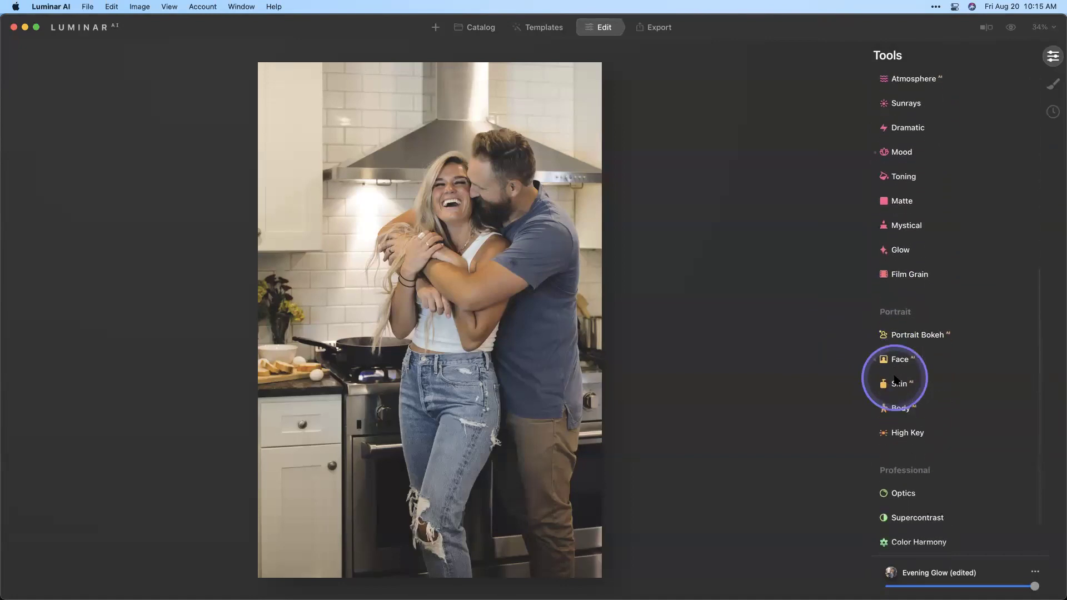
pyautogui.click(901, 365)
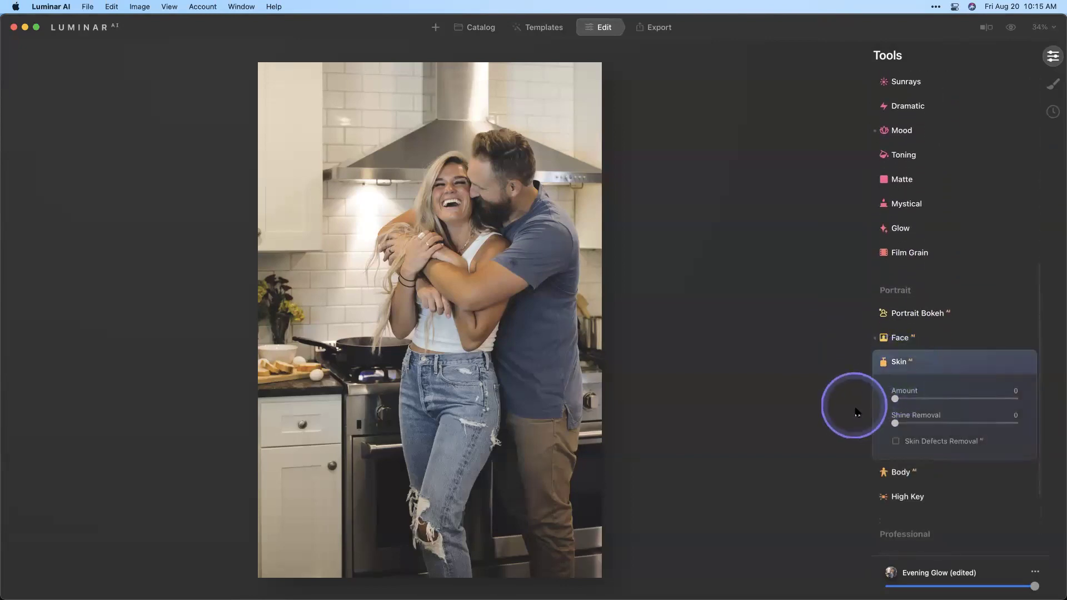
pyautogui.moveTo(896, 400); pyautogui.dragTo(952, 400)
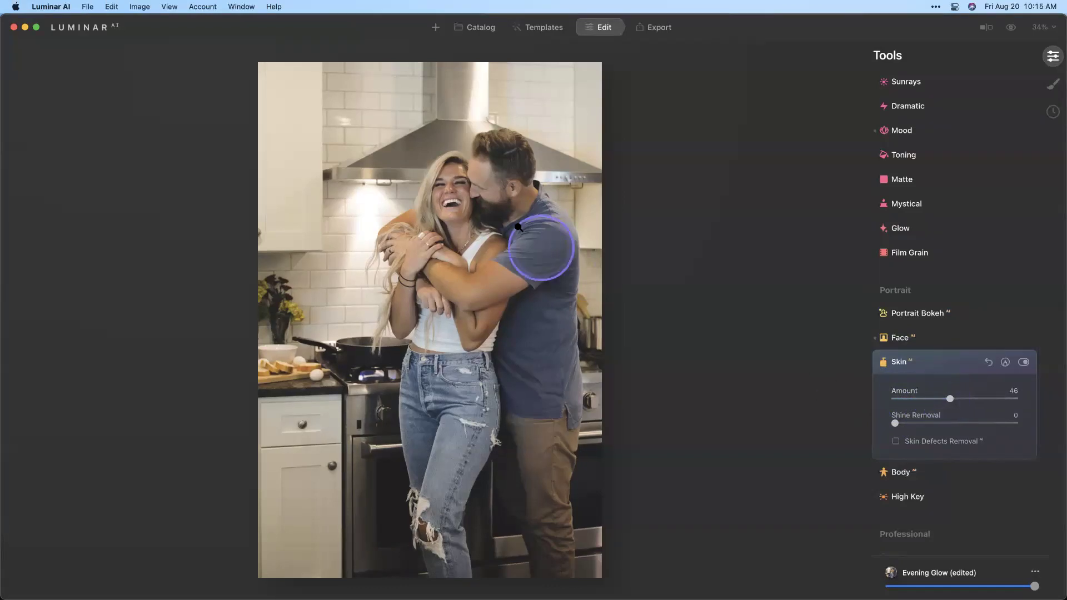
pyautogui.doubleClick(453, 186)
pyautogui.click(603, 295)
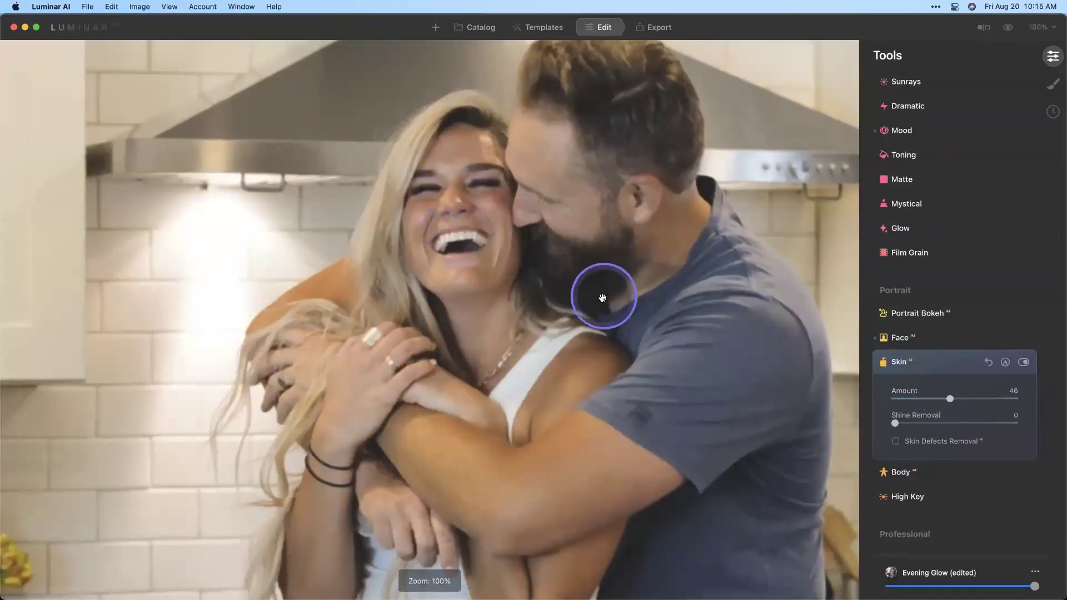
pyautogui.moveTo(603, 298); pyautogui.dragTo(606, 301)
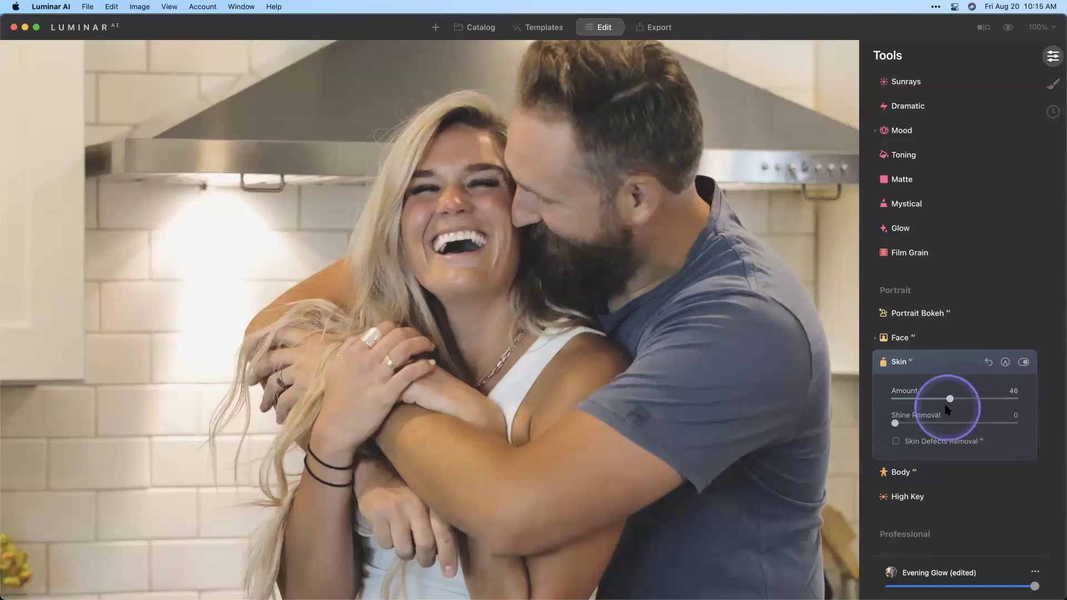
pyautogui.moveTo(950, 398); pyautogui.dragTo(942, 400)
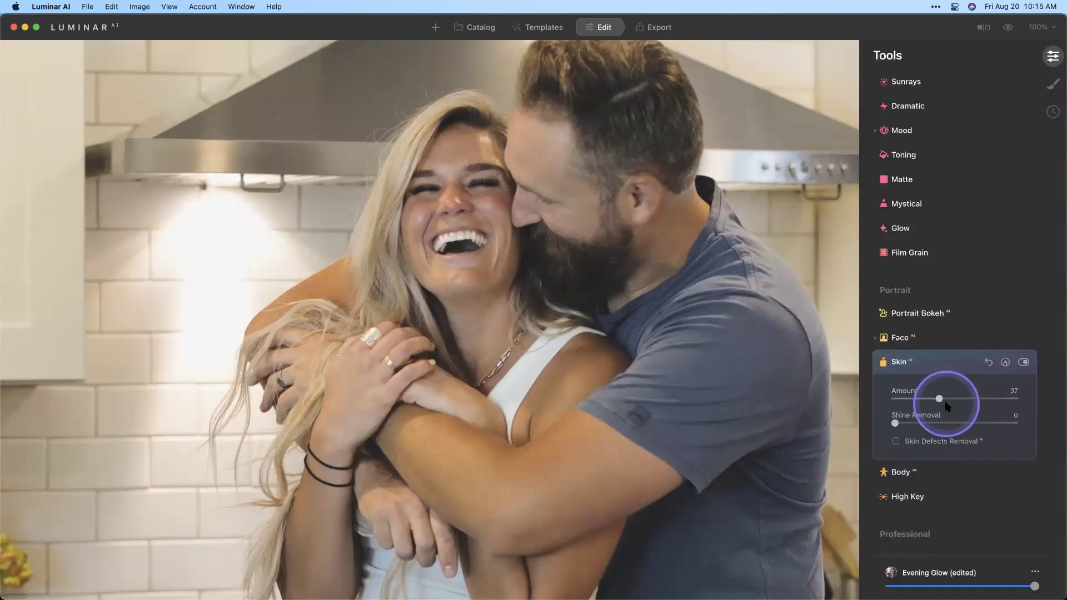
pyautogui.moveTo(895, 423); pyautogui.dragTo(1045, 421)
pyautogui.click(492, 281)
pyautogui.click(813, 480)
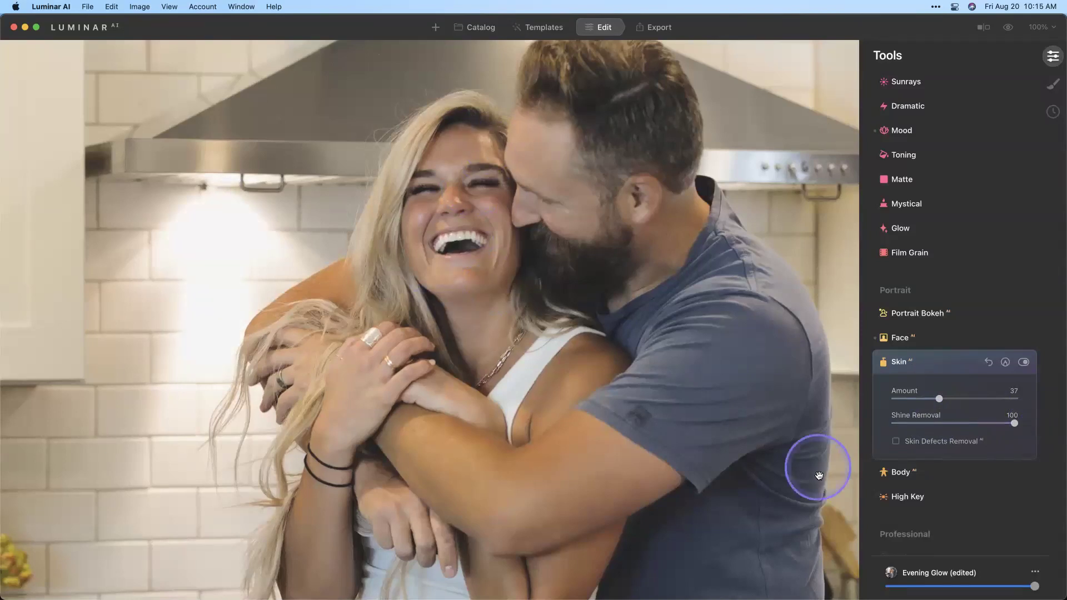
# Compare the photo without and with the Skin AI effect.
pyautogui.click(1028, 362)
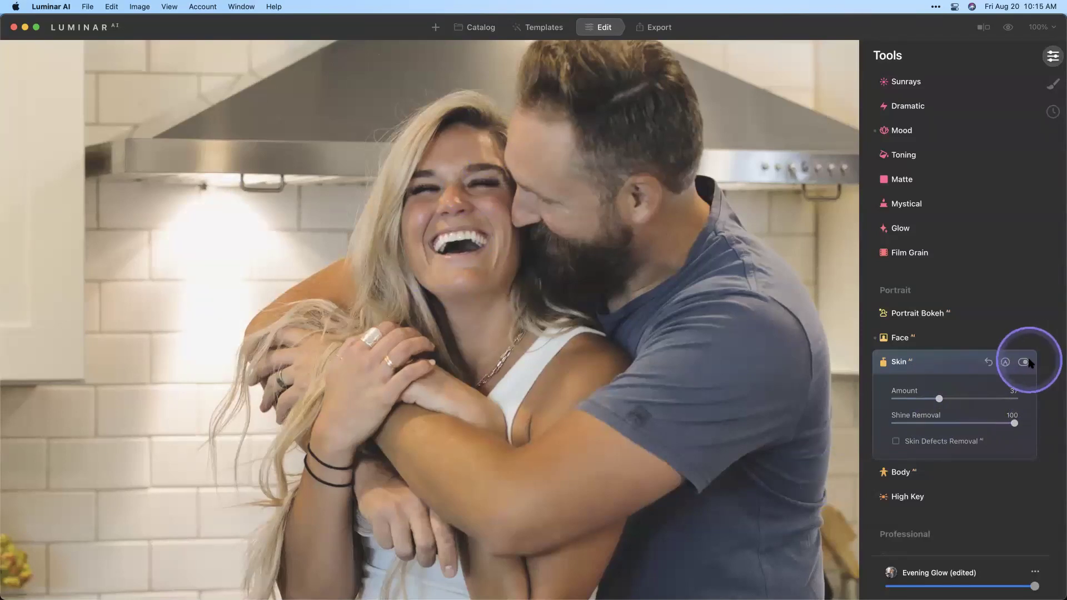
pyautogui.click(1023, 362)
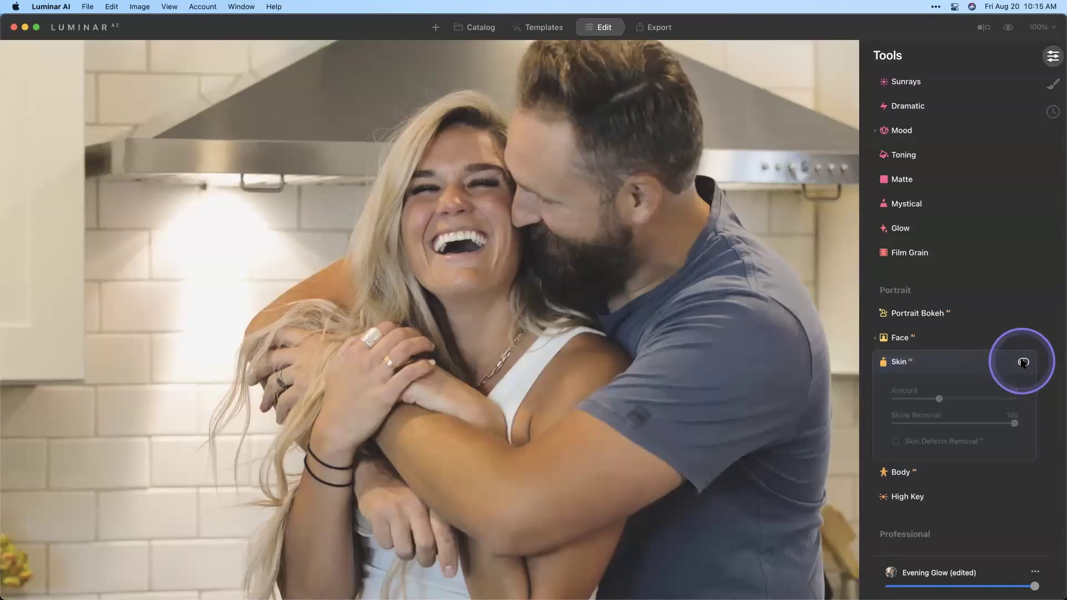
pyautogui.click(1024, 363)
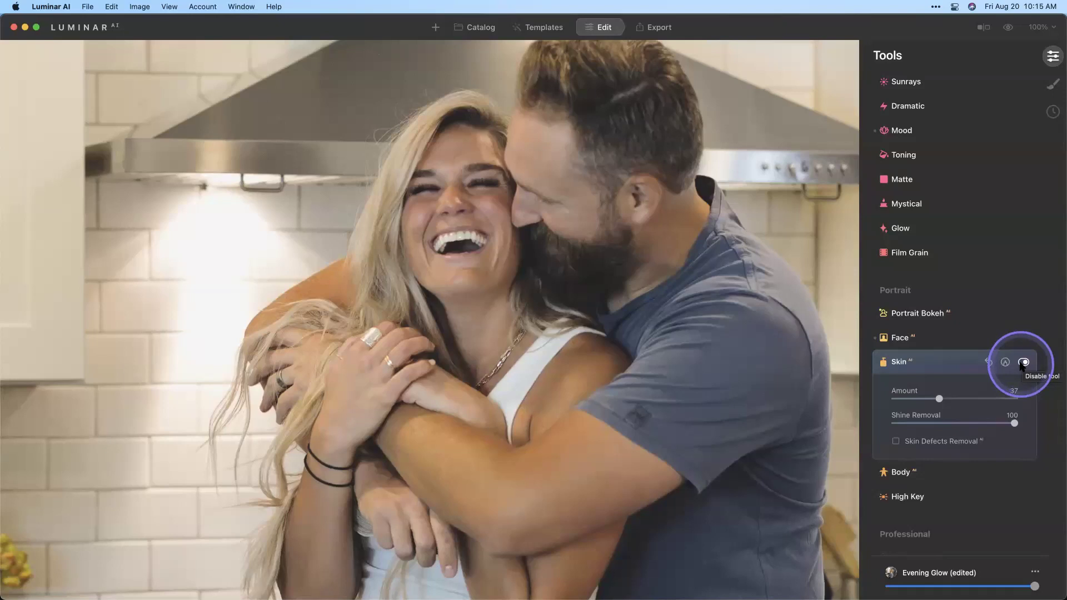
pyautogui.click(712, 277)
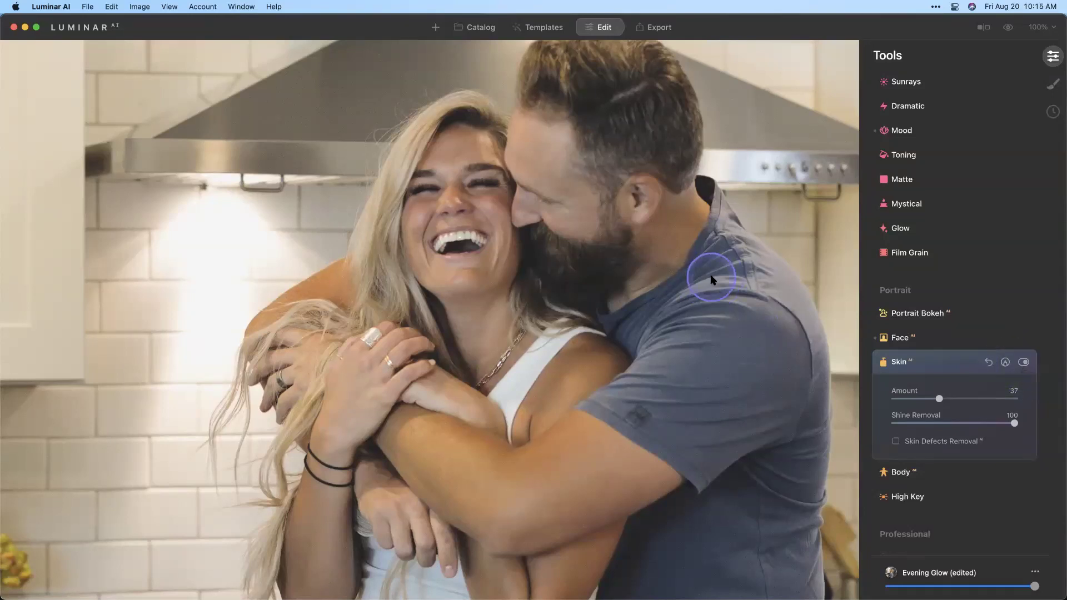
# Add a vignette to the kitchen photo with amount -60, size 42, feather 64 and inner light 10.
pyautogui.scroll(10, 902, 278)
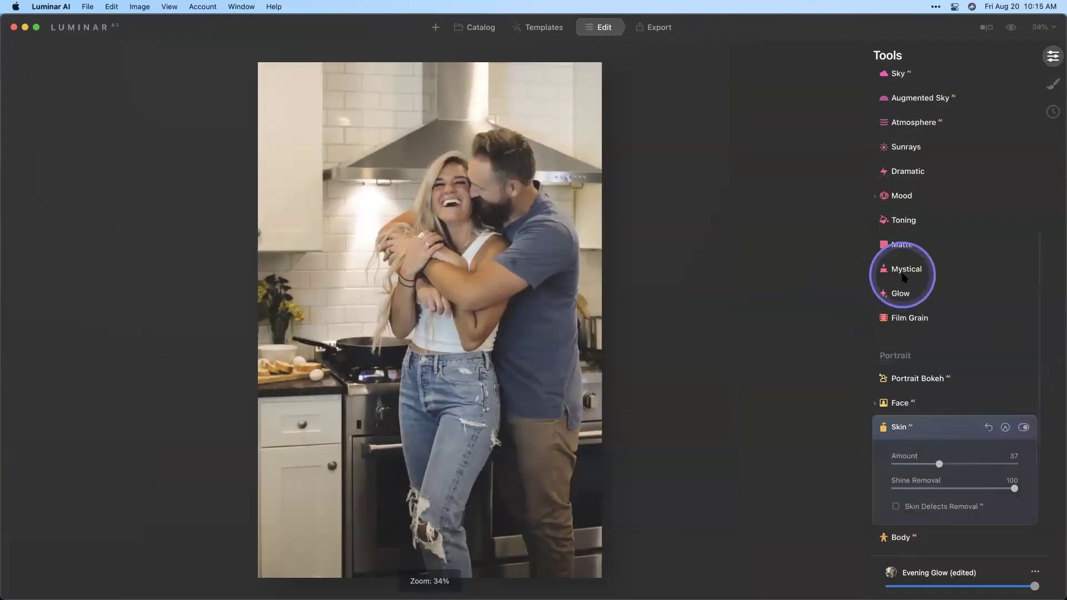
pyautogui.click(909, 234)
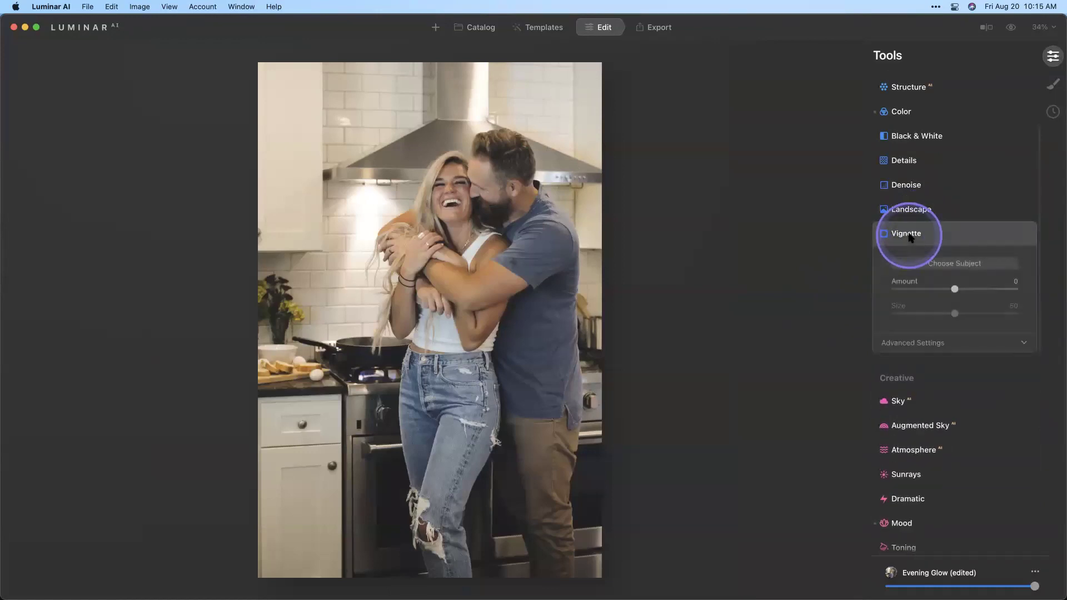
pyautogui.moveTo(954, 289); pyautogui.dragTo(877, 295)
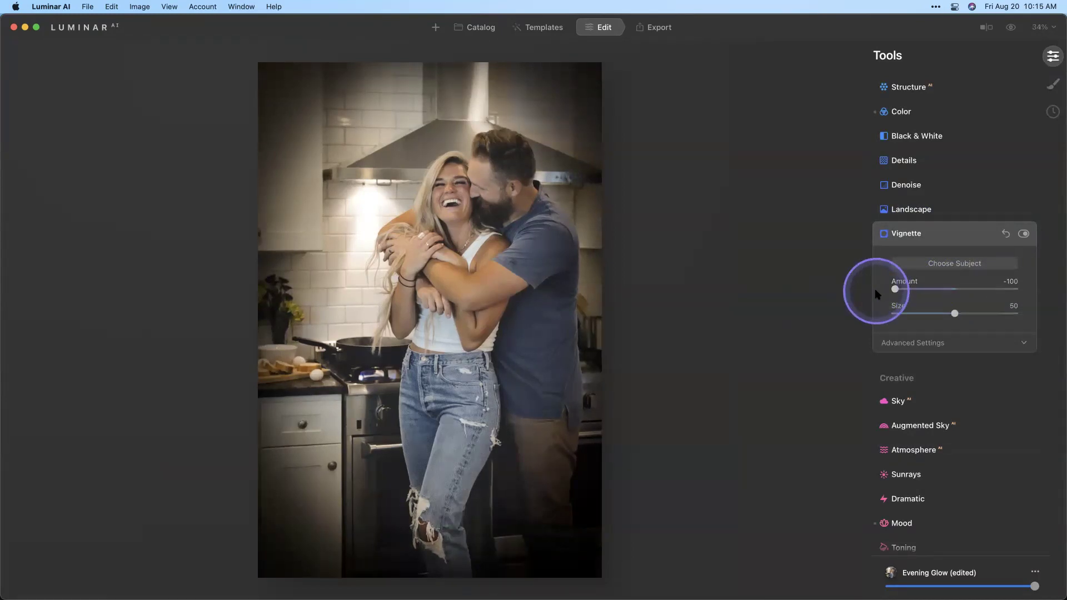
pyautogui.moveTo(954, 314); pyautogui.dragTo(950, 345)
pyautogui.click(947, 344)
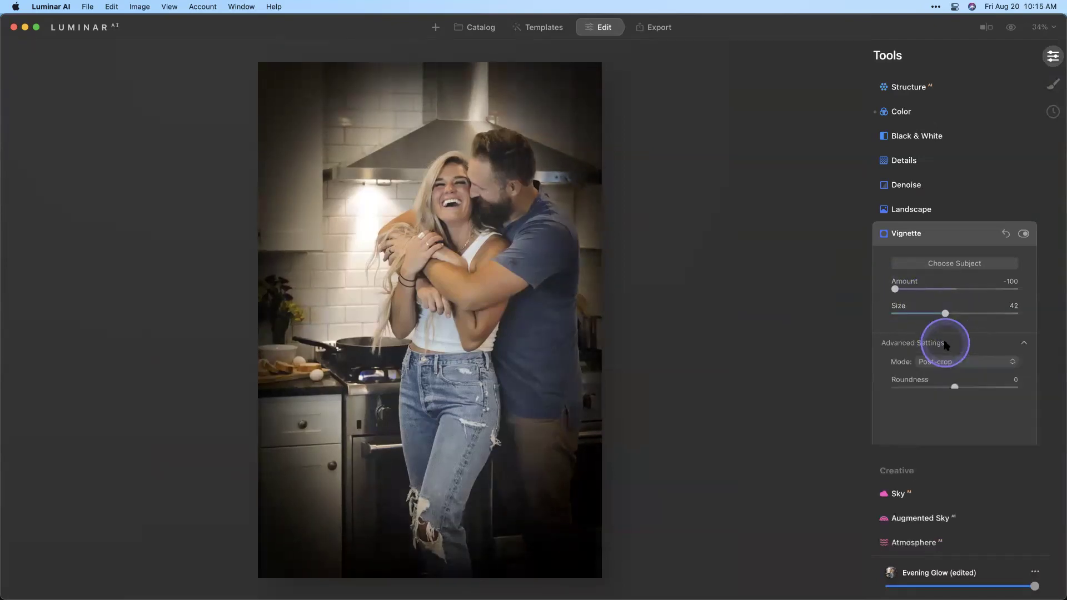
pyautogui.moveTo(955, 412); pyautogui.dragTo(996, 414)
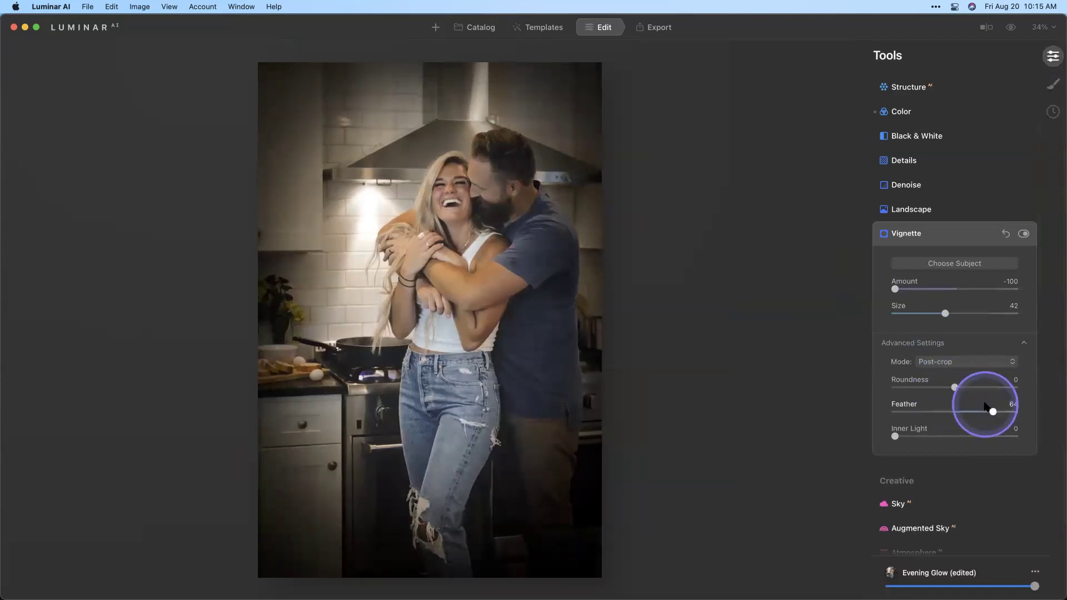
pyautogui.moveTo(896, 437); pyautogui.dragTo(908, 437)
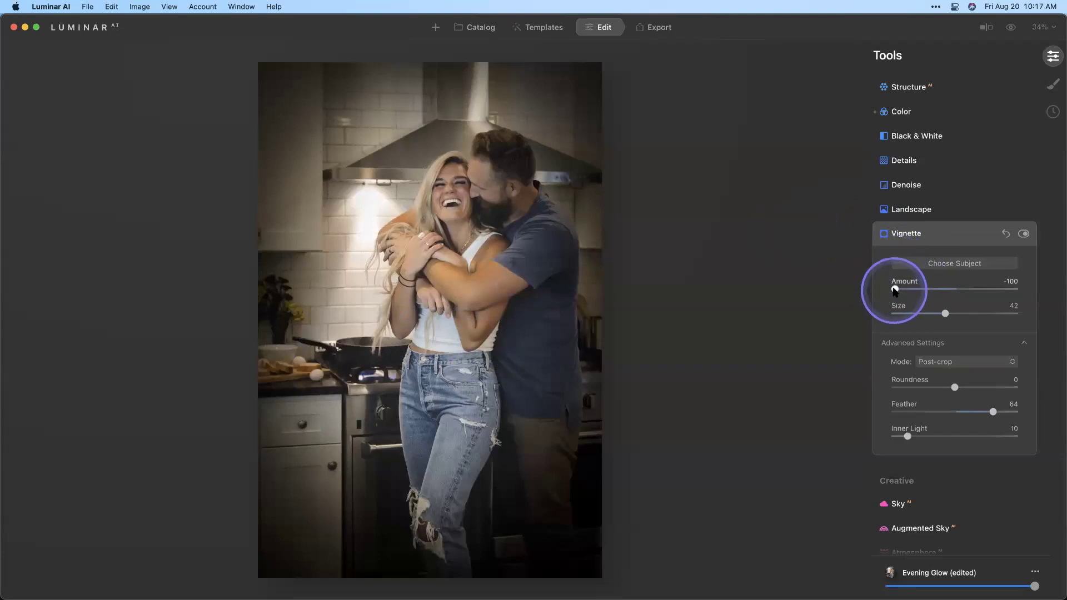
pyautogui.moveTo(895, 289); pyautogui.dragTo(920, 289)
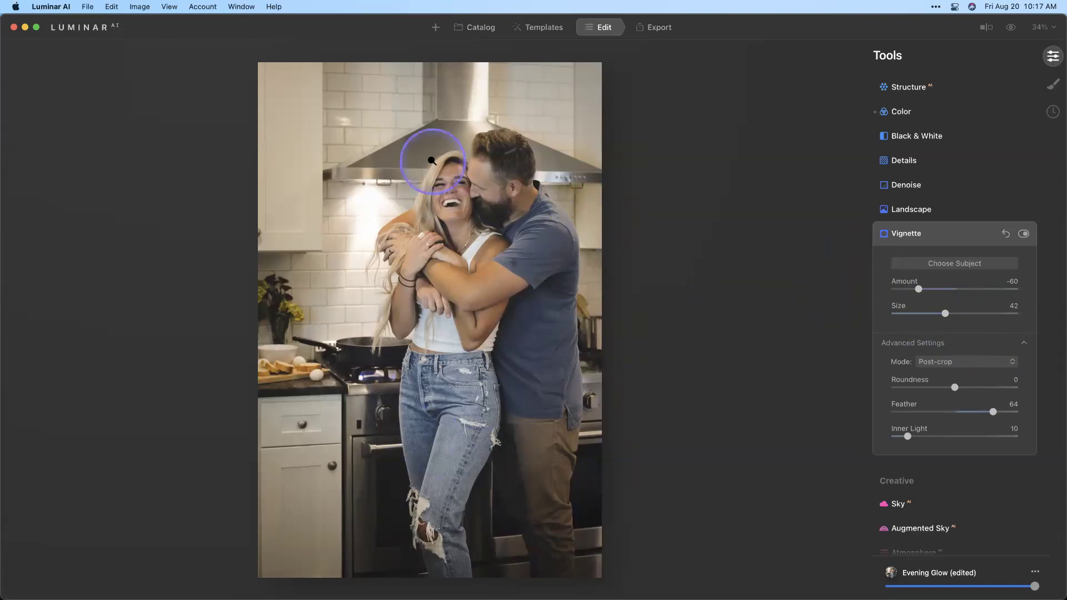
# Return to the catalog and go to the folder that contains the edited kitchen photo.
pyautogui.click(478, 29)
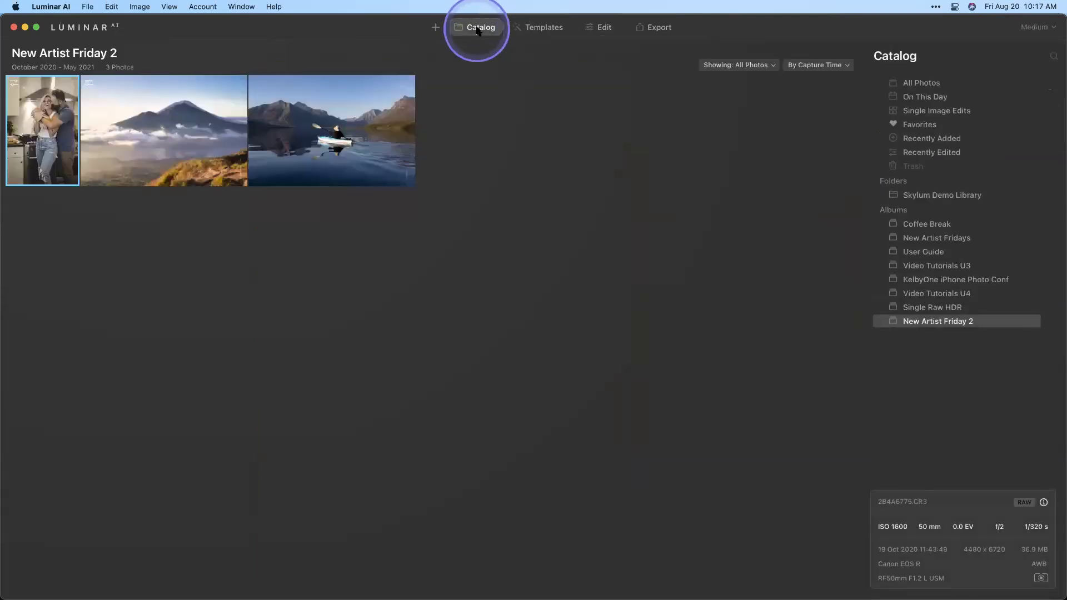
pyautogui.rightClick(39, 139)
pyautogui.moveTo(84, 241)
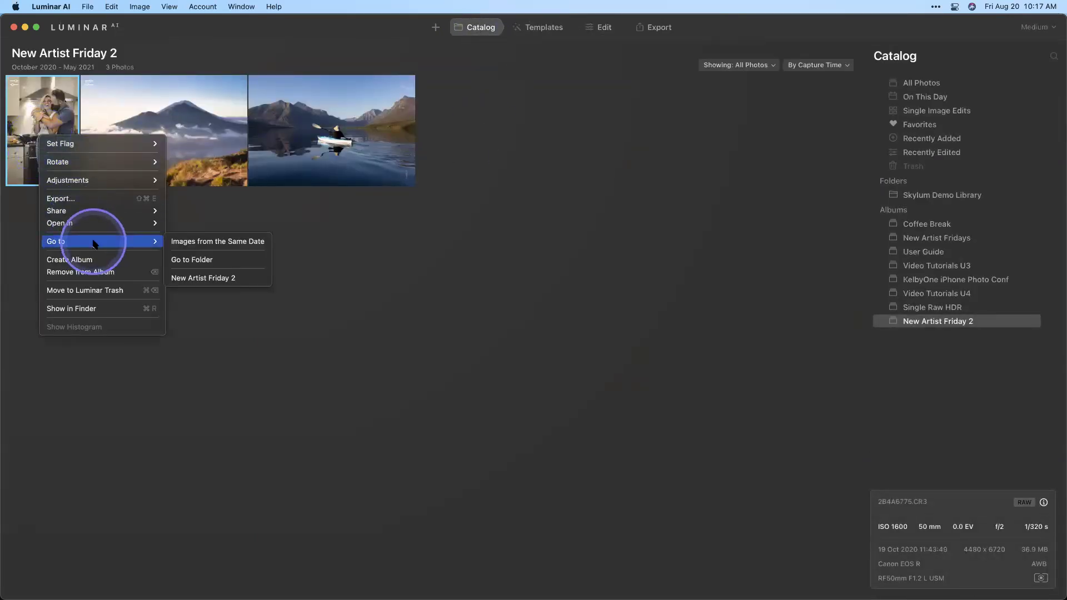
pyautogui.click(207, 257)
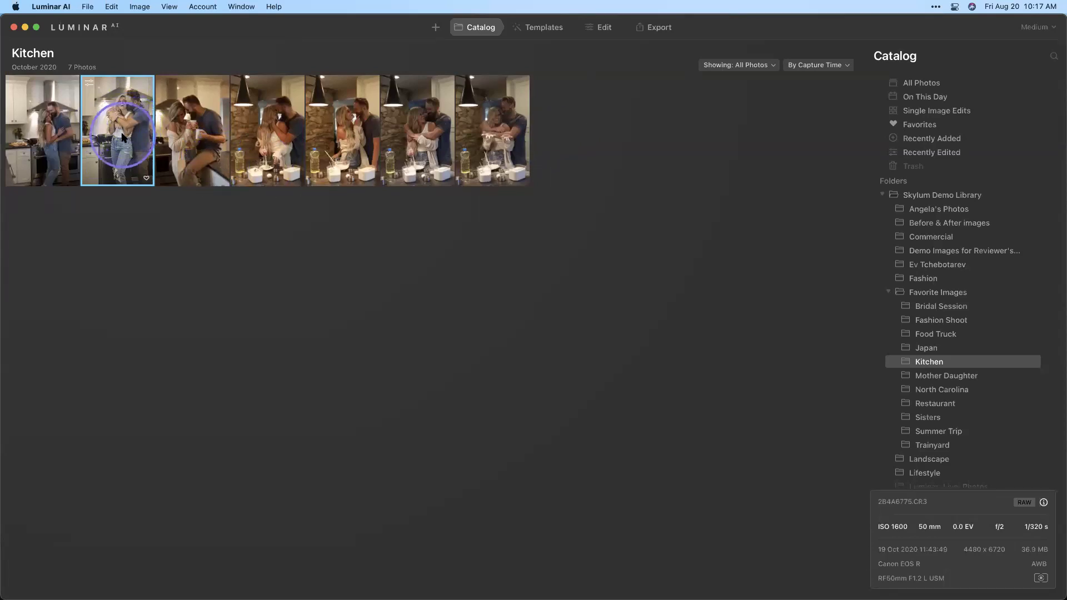
pyautogui.click(584, 168)
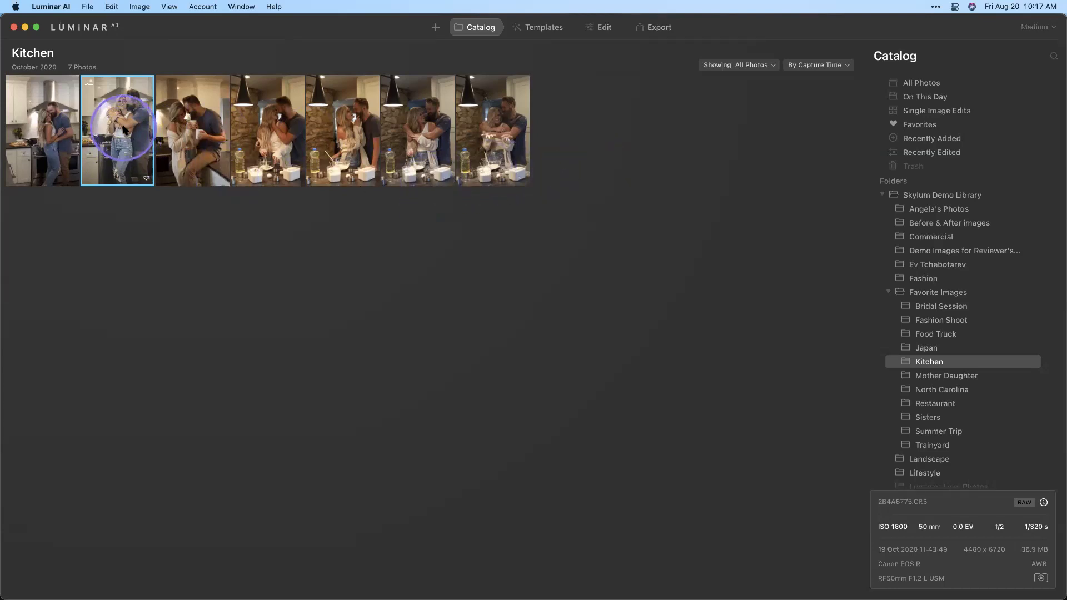
# Copy the adjustments of the edited kitchen photo and paste them onto the first photo in the Kitchen folder.
pyautogui.rightClick(124, 129)
pyautogui.click(153, 170)
pyautogui.click(283, 191)
pyautogui.click(46, 121)
pyautogui.rightClick(50, 121)
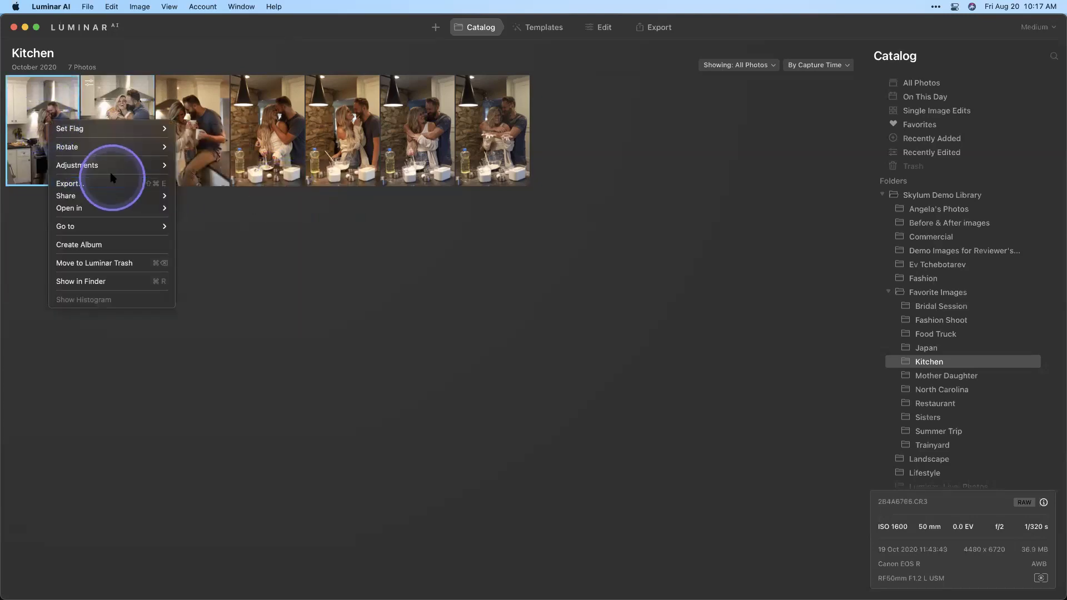
pyautogui.moveTo(112, 171)
pyautogui.click(209, 196)
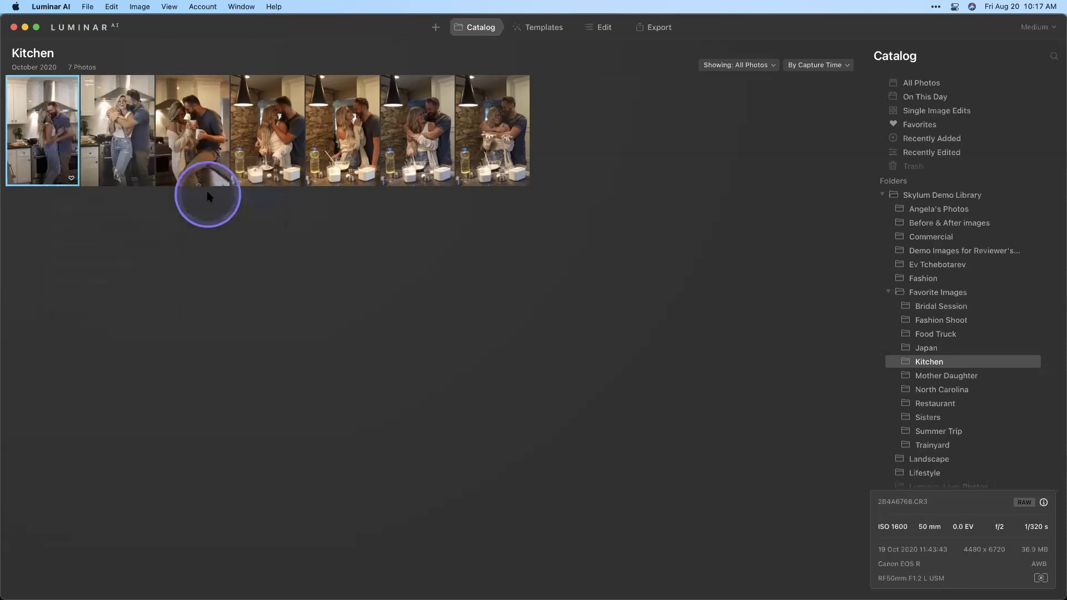
pyautogui.click(78, 127)
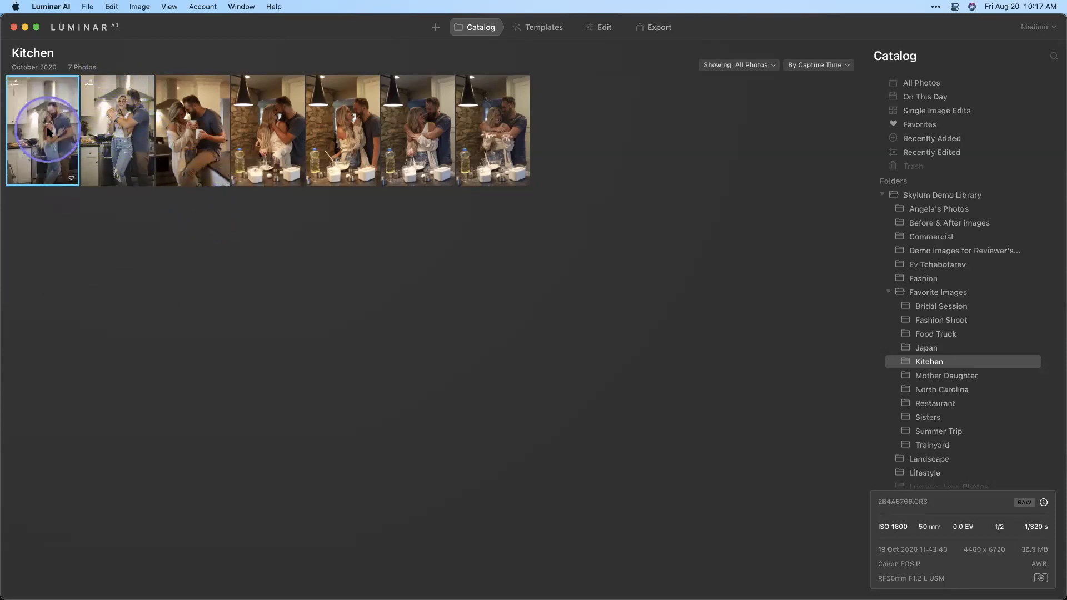
# Sync the adjustments of the second kitchen photo to all the photos after it in the folder.
pyautogui.click(137, 119)
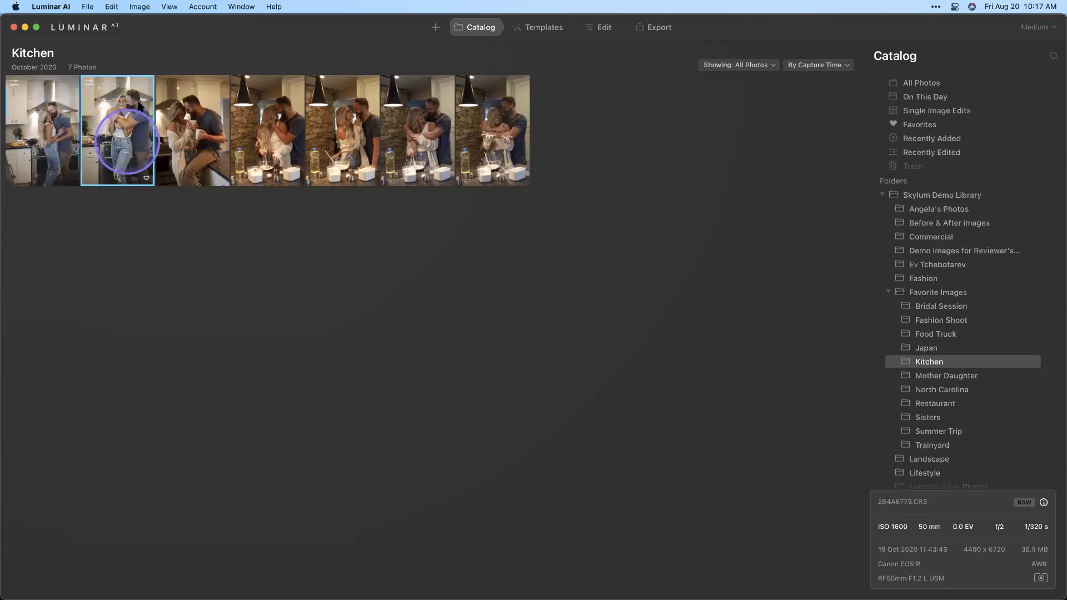
pyautogui.keyDown('shift'); pyautogui.click(491, 141); pyautogui.keyUp('shift')
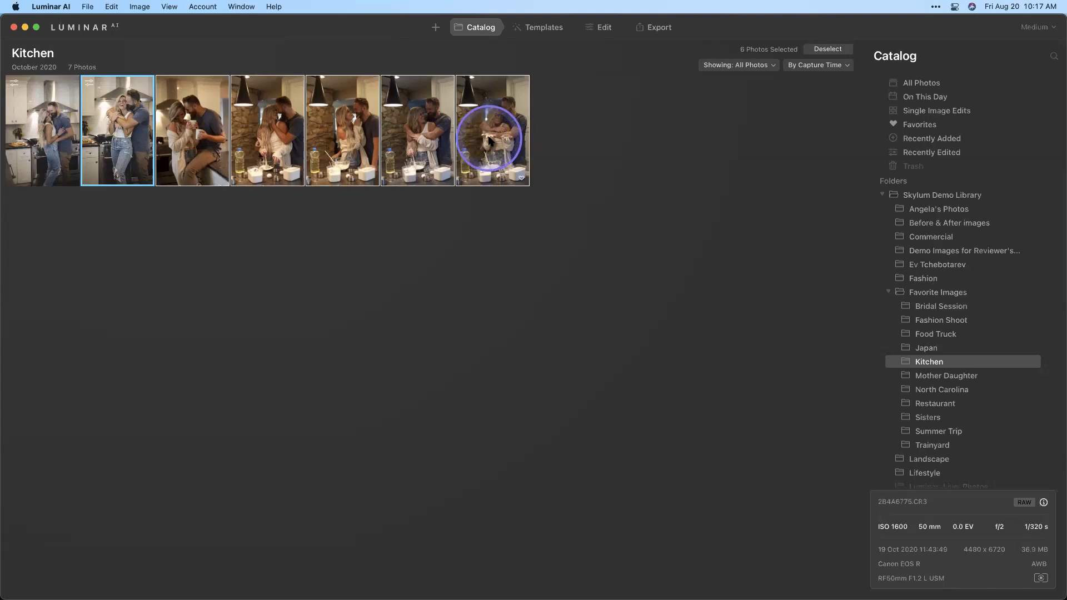
pyautogui.rightClick(140, 132)
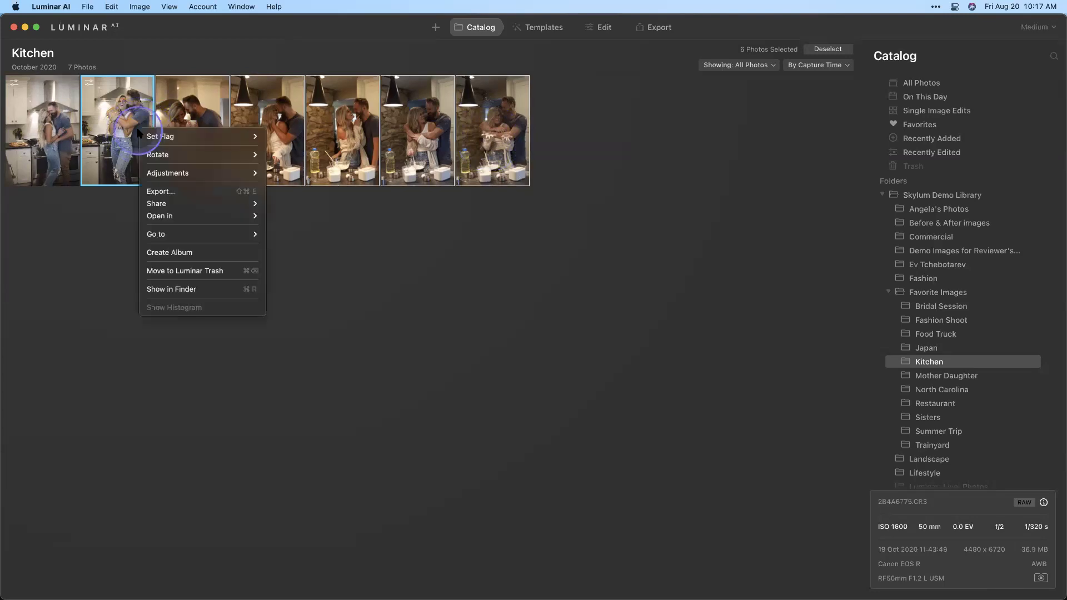
pyautogui.moveTo(161, 173)
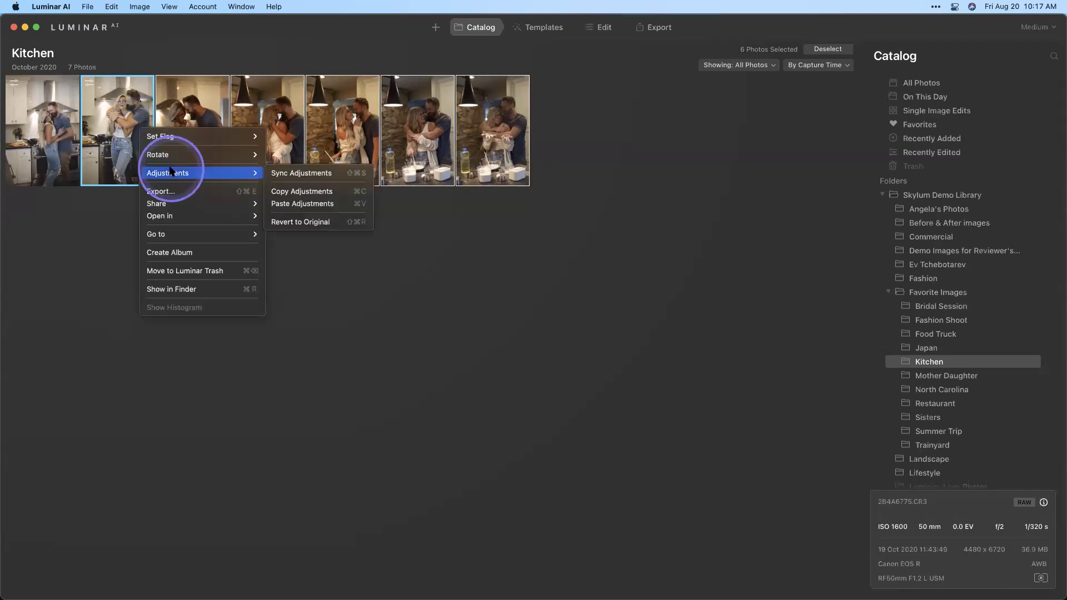
pyautogui.click(295, 174)
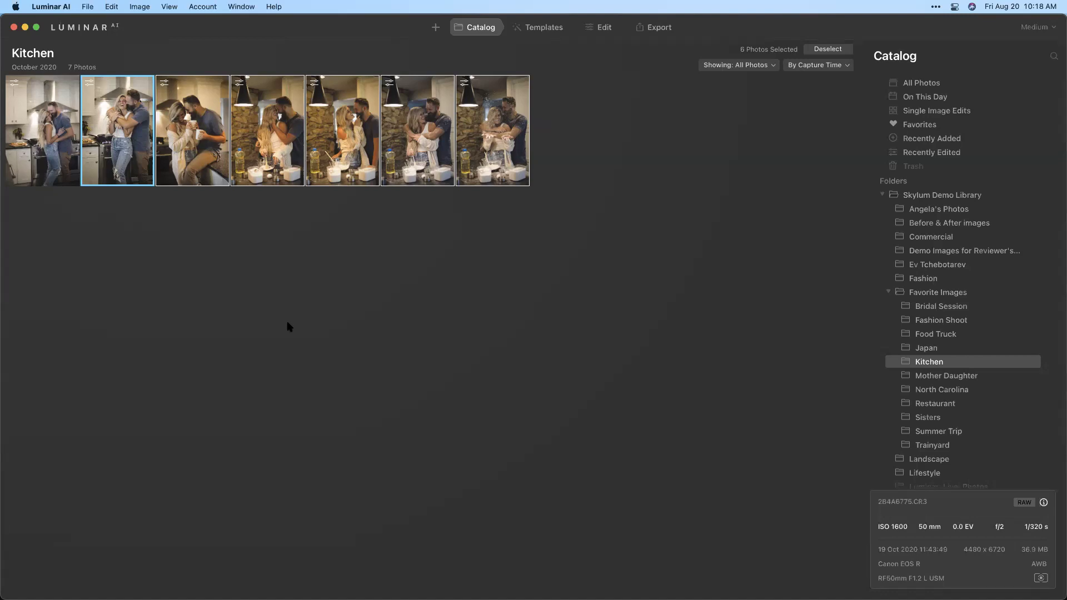
pyautogui.click(204, 269)
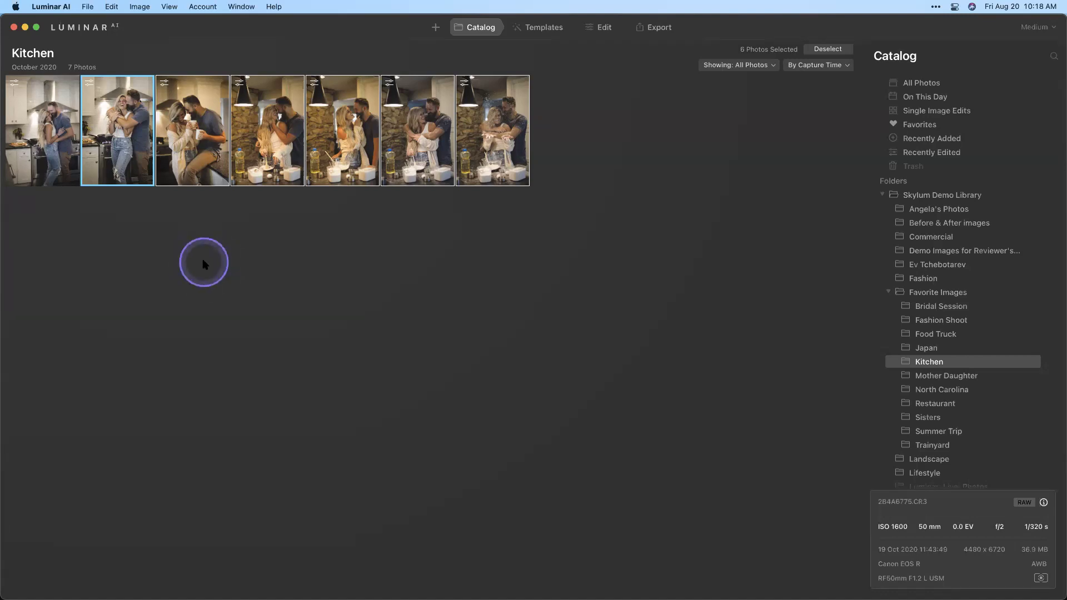
# Open the second photo in the Kitchen folder for editing.
pyautogui.doubleClick(119, 97)
pyautogui.click(604, 27)
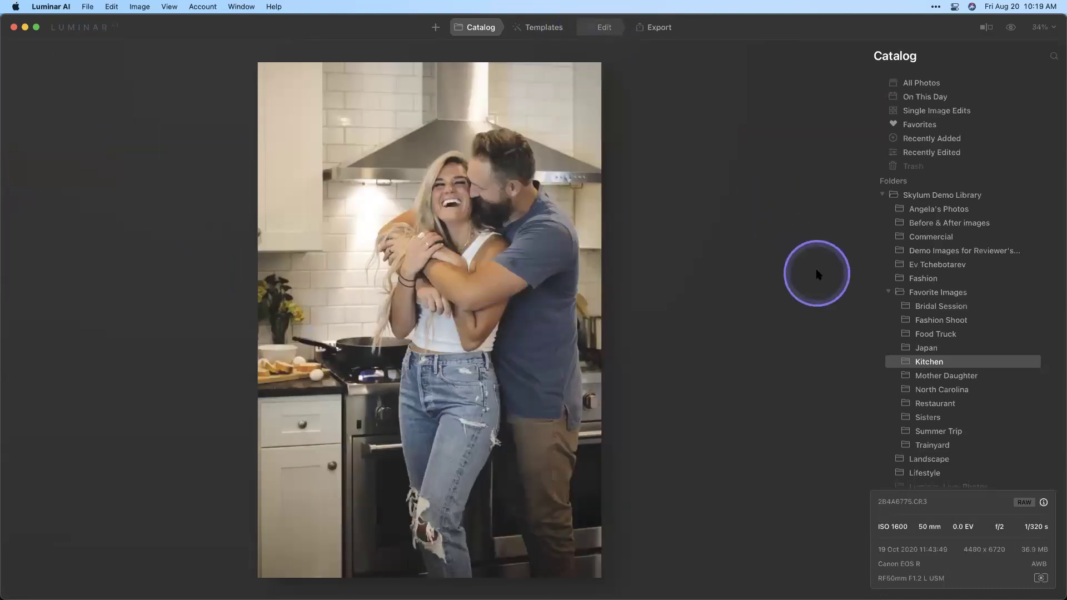
pyautogui.click(609, 30)
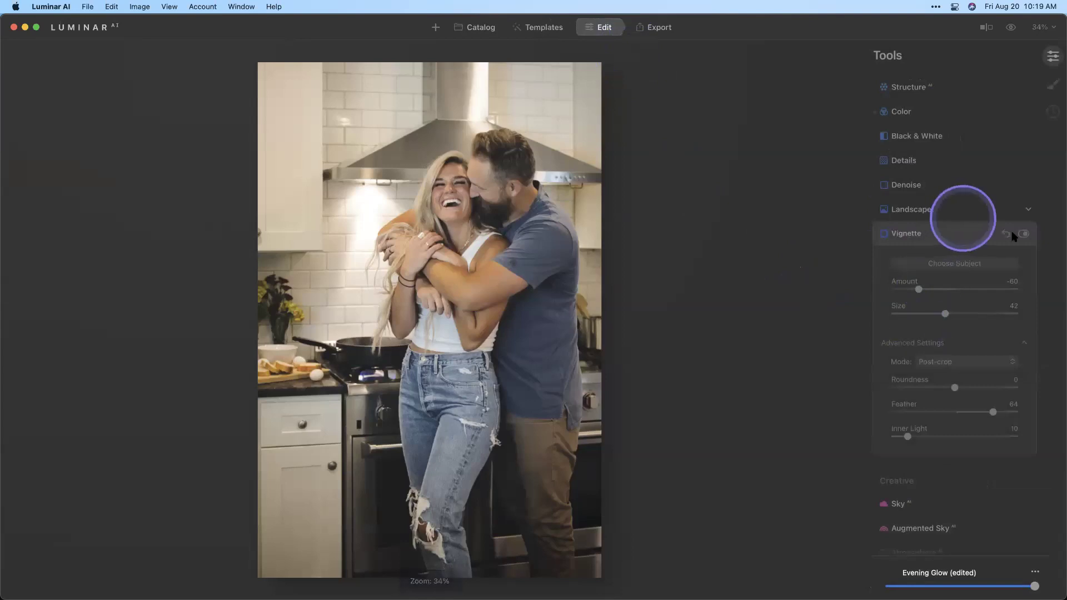
# Compare the photo with and without its vignette by disabling and re-enabling the Vignette tool.
pyautogui.click(1024, 234)
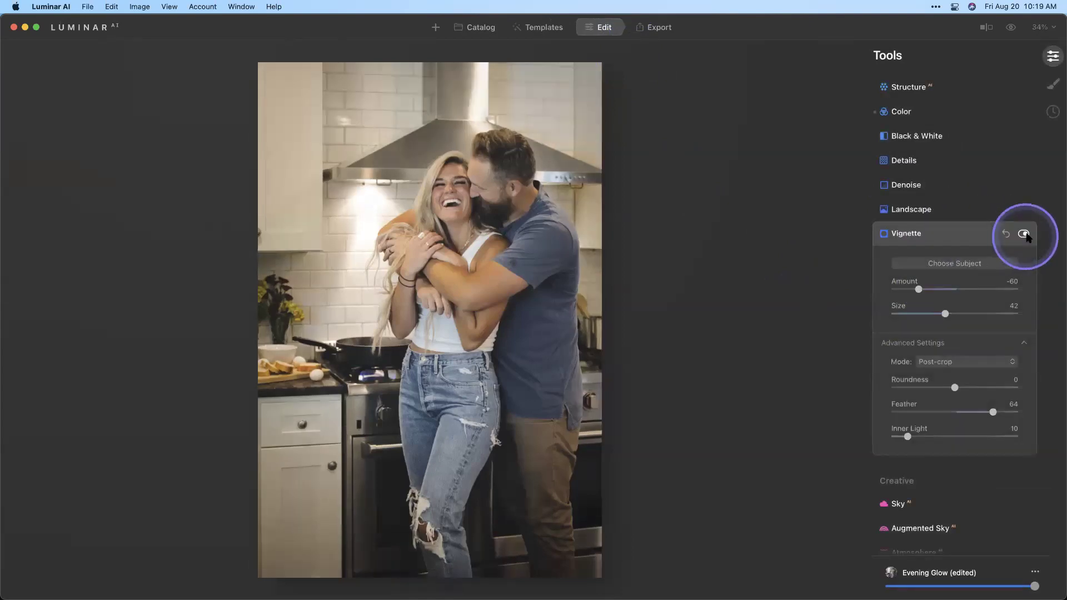
pyautogui.click(1024, 234)
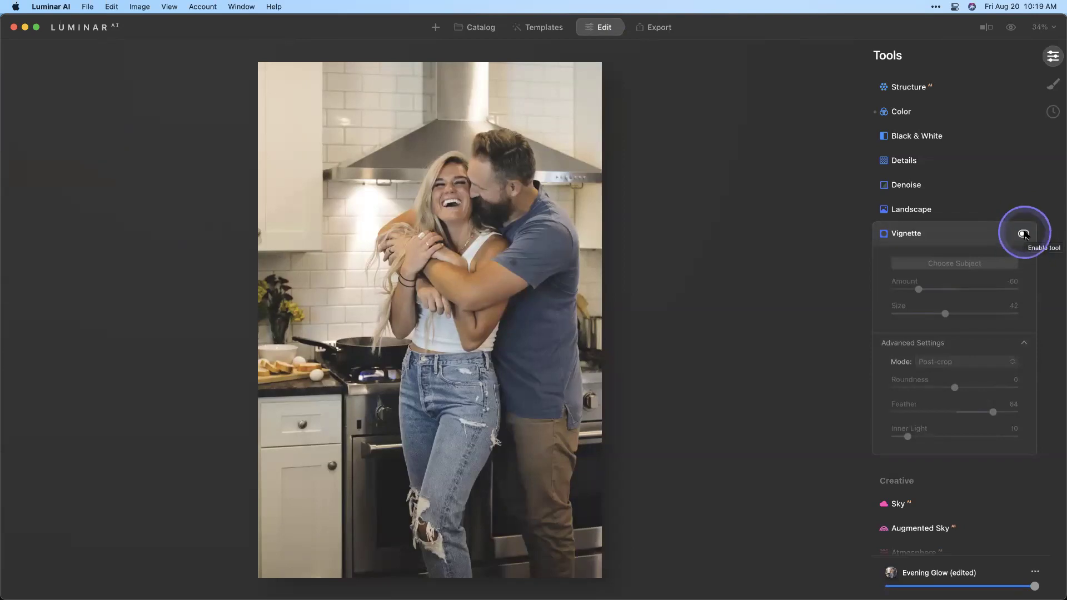
pyautogui.click(1024, 235)
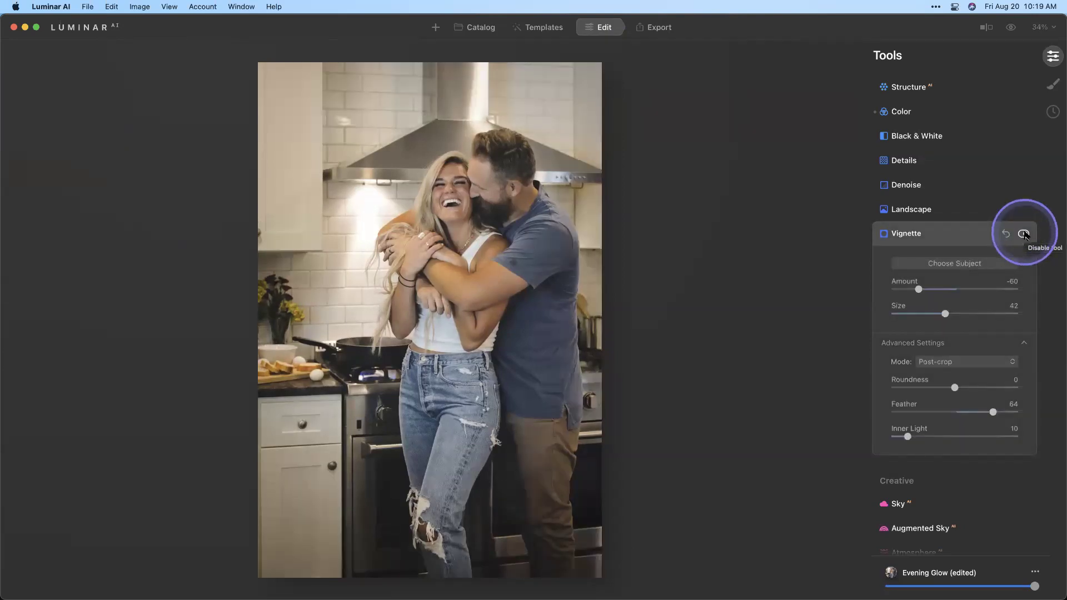
pyautogui.click(1024, 234)
pyautogui.click(1024, 234)
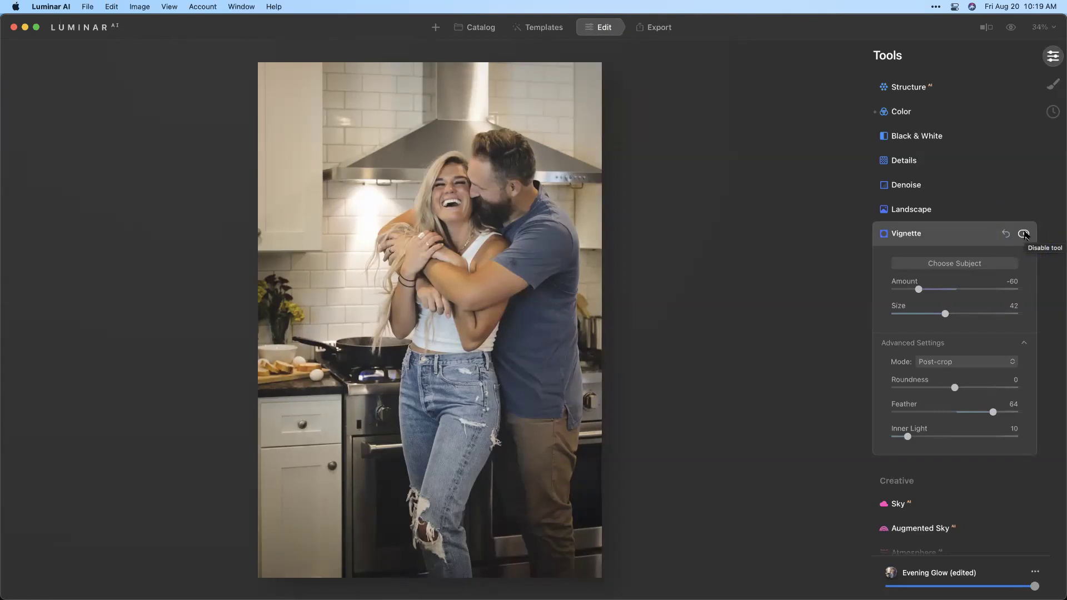
pyautogui.click(1024, 234)
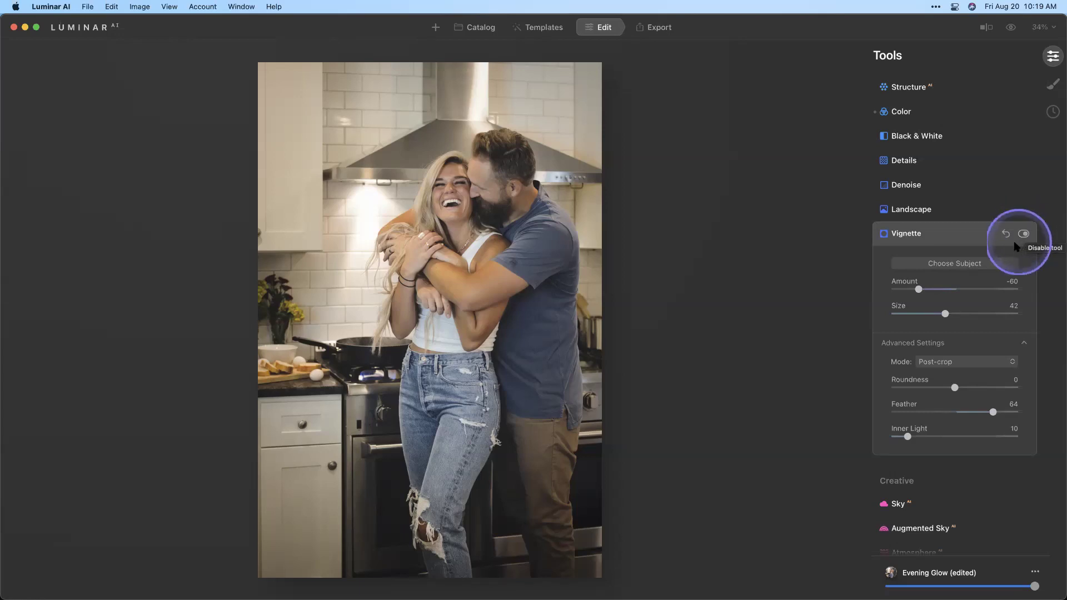
# Try lowering the photo's Highlights to -82 with the Light tool, and reset the setting.
pyautogui.click(1041, 26)
pyautogui.click(1039, 44)
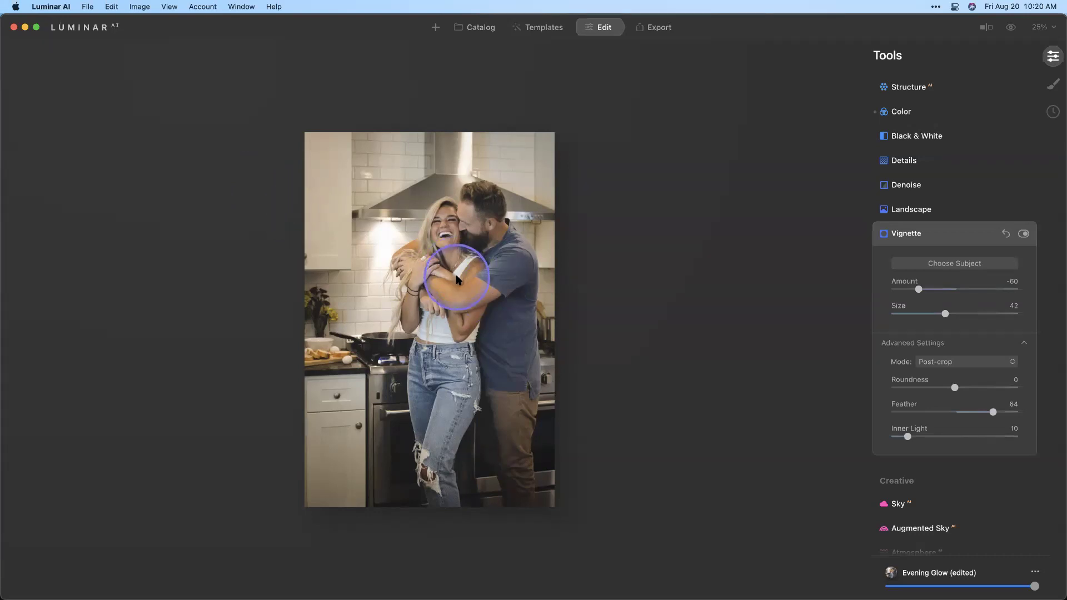
pyautogui.scroll(4, 984, 223)
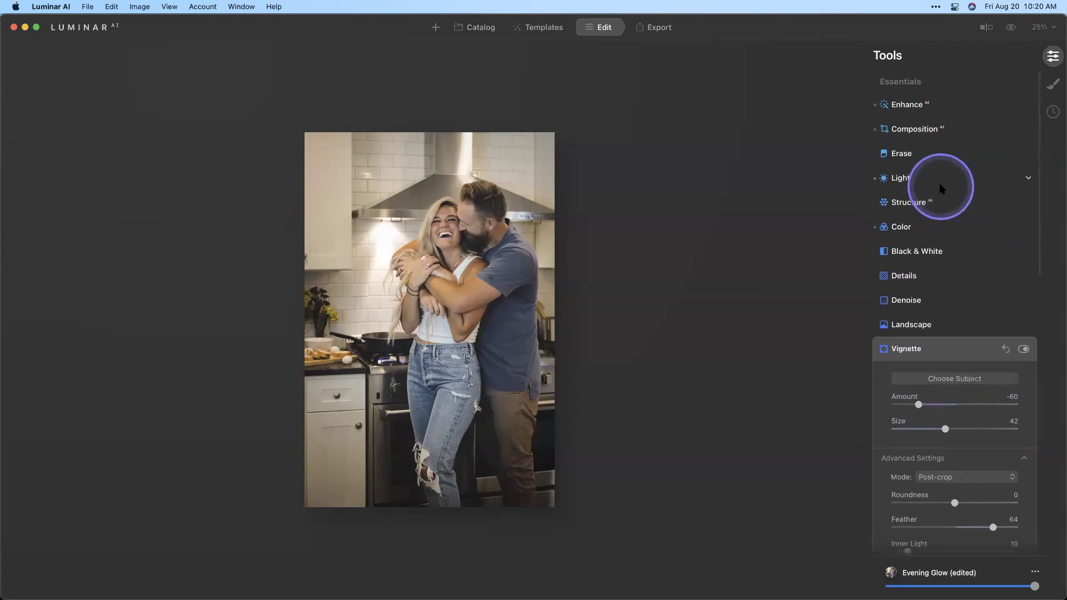
pyautogui.click(941, 183)
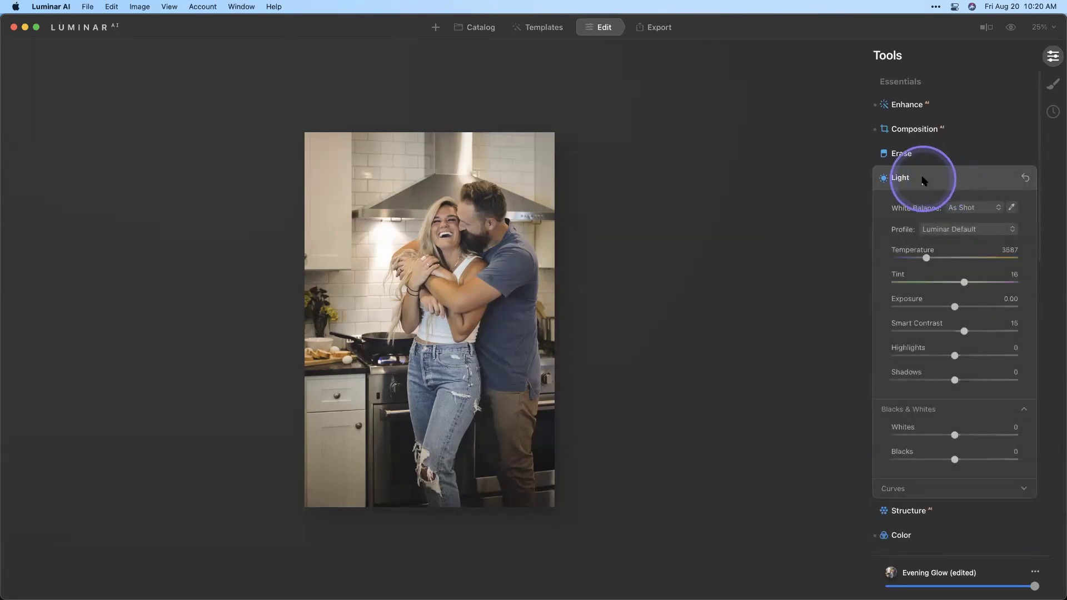
pyautogui.click(954, 358)
pyautogui.moveTo(954, 358); pyautogui.dragTo(917, 356)
pyautogui.click(1041, 28)
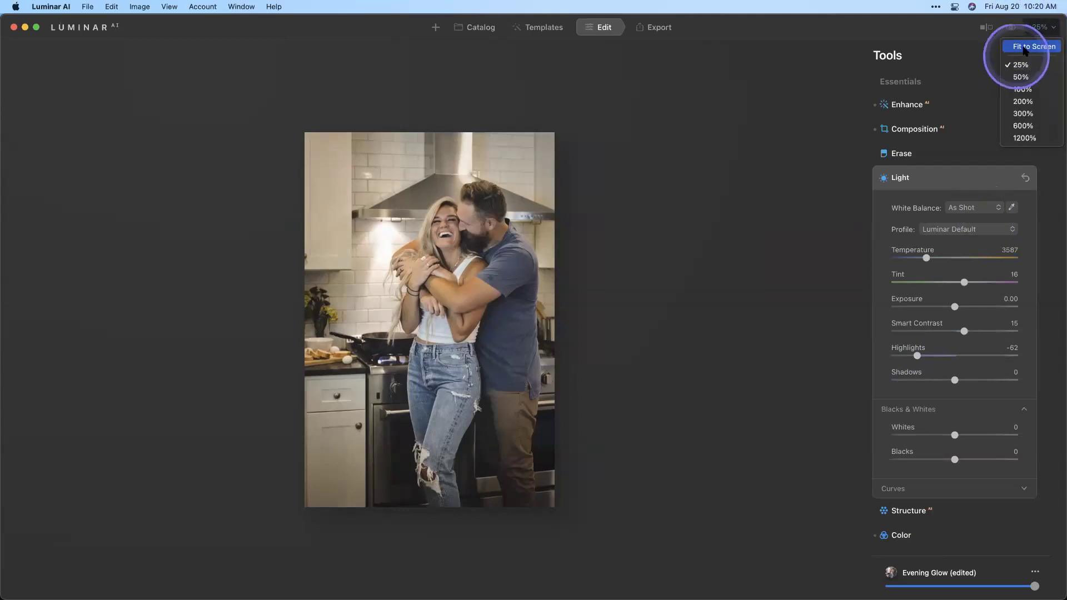
pyautogui.click(1025, 48)
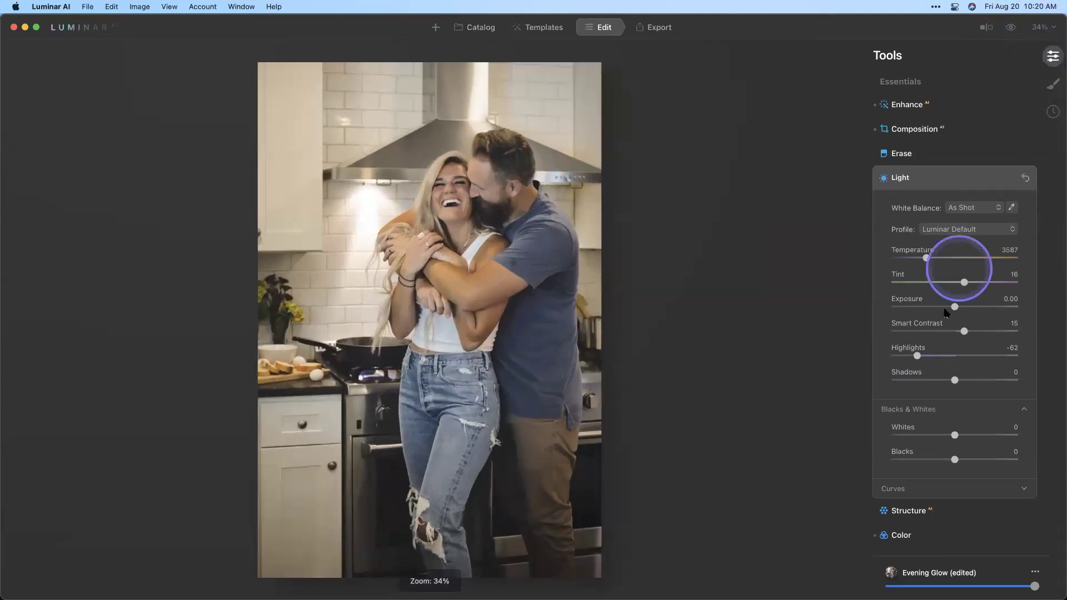
pyautogui.moveTo(917, 355)
pyautogui.mouseDown()
pyautogui.moveTo(934, 358)
pyautogui.moveTo(893, 356)
pyautogui.moveTo(906, 356)
pyautogui.mouseUp()
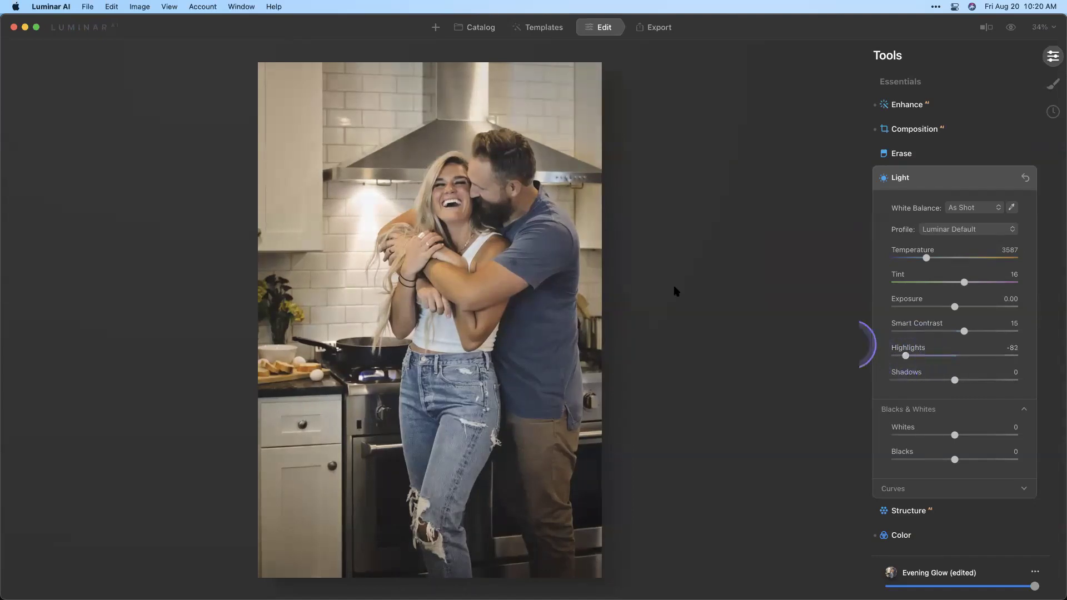
pyautogui.moveTo(333, 190); pyautogui.dragTo(347, 253)
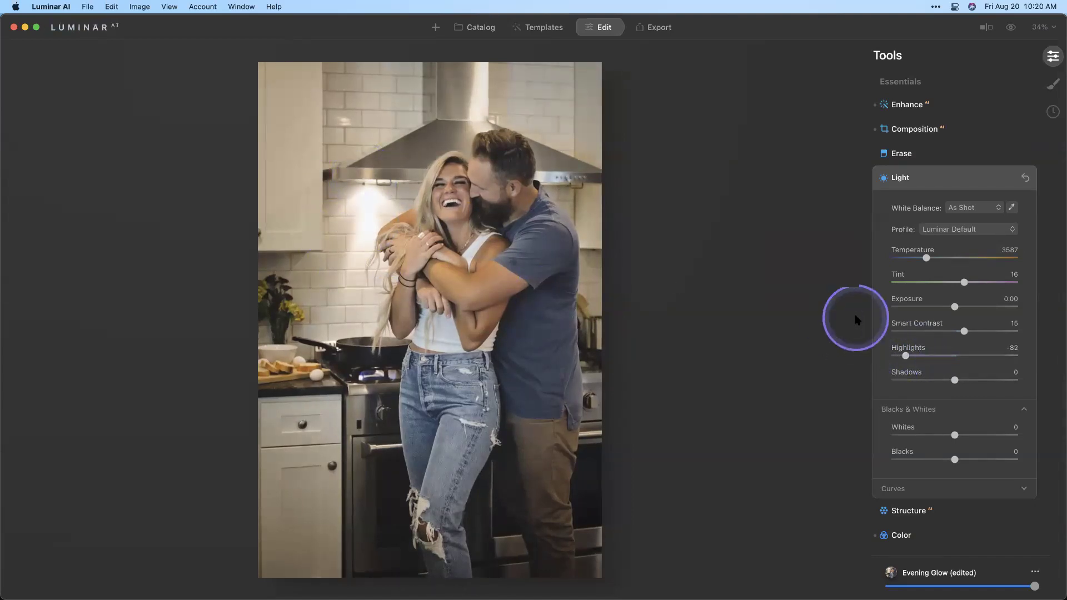
pyautogui.doubleClick(912, 348)
# Try darkening the bright wall tiles under the hood light with Dodge & Burn at strength 12.
pyautogui.scroll(-15, 931, 347)
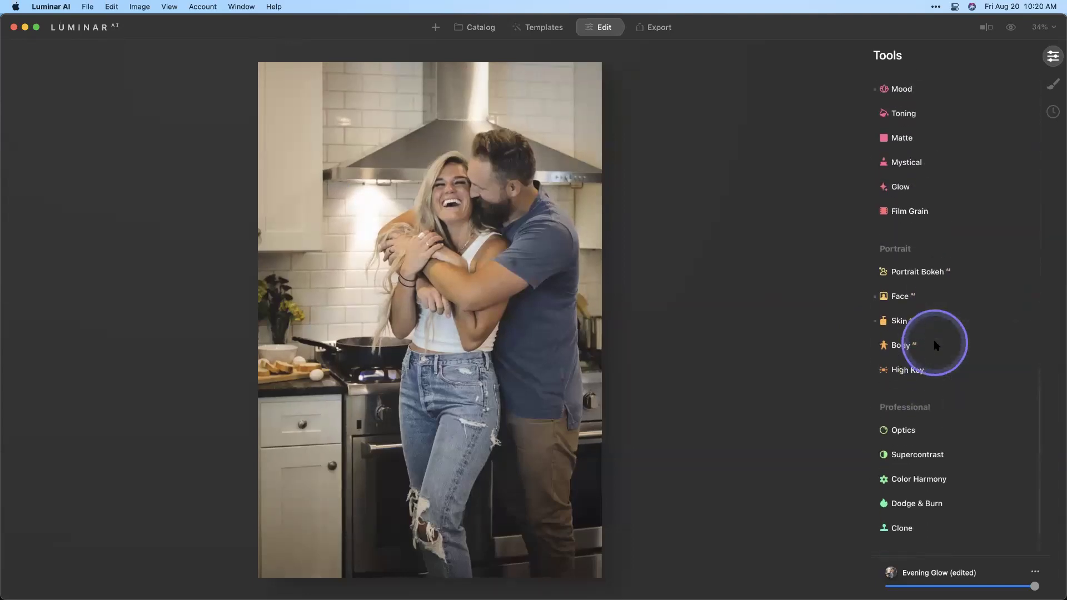
pyautogui.click(916, 504)
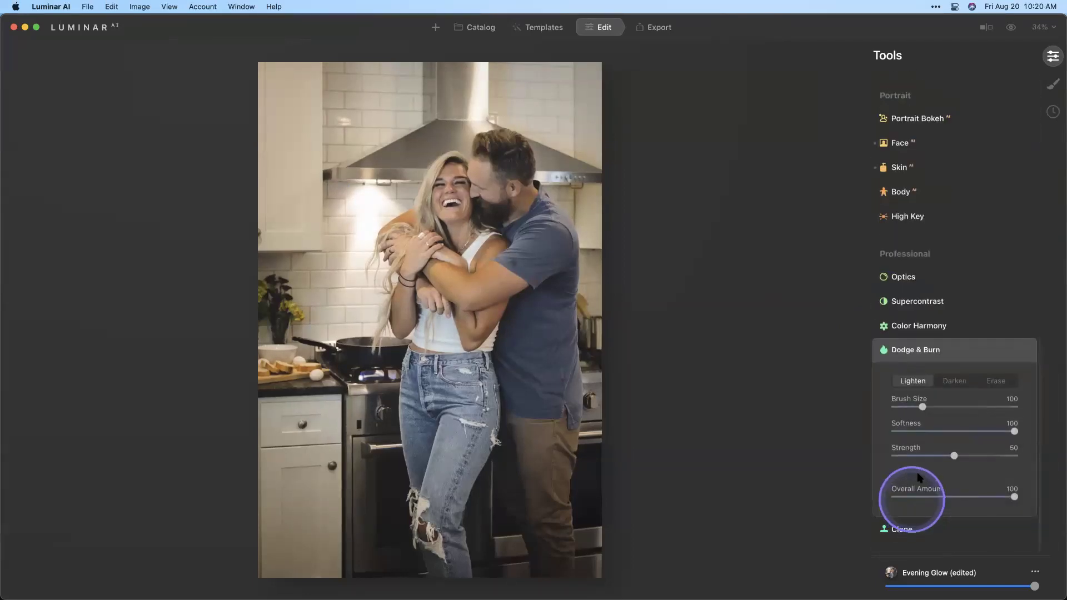
pyautogui.click(955, 380)
pyautogui.moveTo(517, 377)
pyautogui.mouseDown()
pyautogui.moveTo(623, 383)
pyautogui.moveTo(569, 367)
pyautogui.mouseUp()
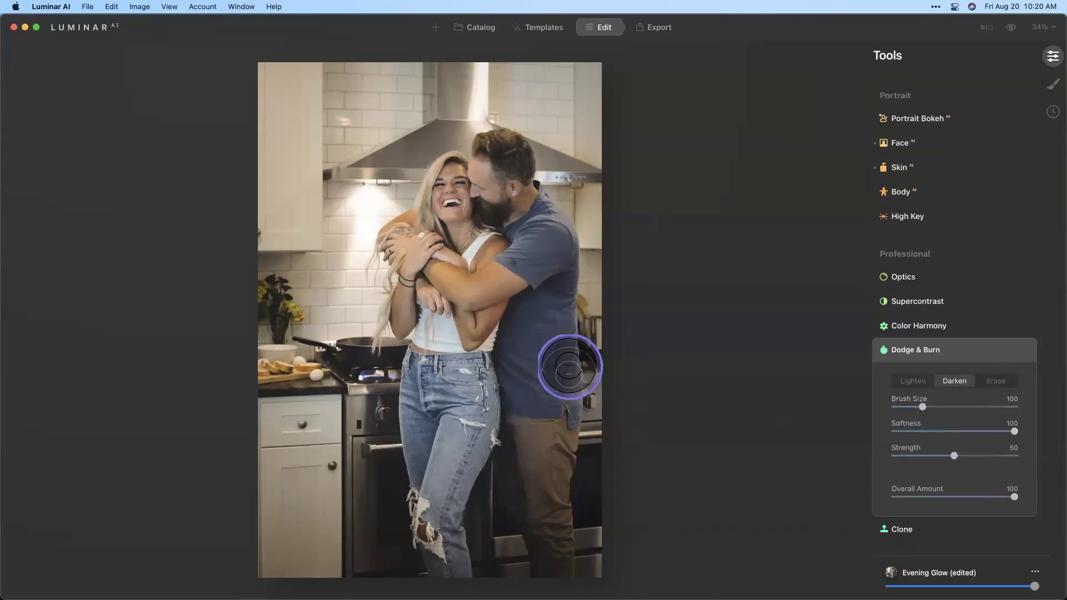
pyautogui.click(908, 456)
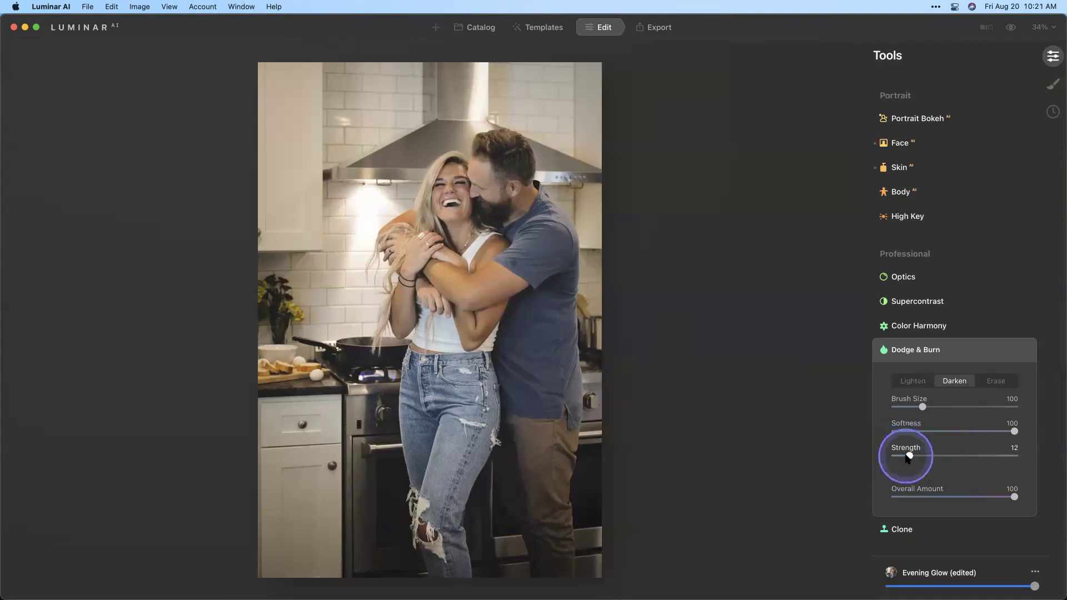
pyautogui.moveTo(358, 198)
pyautogui.mouseDown()
pyautogui.moveTo(336, 259)
pyautogui.moveTo(369, 201)
pyautogui.moveTo(356, 269)
pyautogui.moveTo(392, 181)
pyautogui.moveTo(341, 295)
pyautogui.moveTo(326, 286)
pyautogui.moveTo(348, 183)
pyautogui.moveTo(396, 243)
pyautogui.moveTo(354, 183)
pyautogui.moveTo(347, 253)
pyautogui.moveTo(389, 222)
pyautogui.moveTo(325, 227)
pyautogui.moveTo(341, 255)
pyautogui.moveTo(363, 198)
pyautogui.moveTo(342, 299)
pyautogui.moveTo(367, 204)
pyautogui.moveTo(381, 238)
pyautogui.moveTo(344, 260)
pyautogui.moveTo(367, 189)
pyautogui.moveTo(378, 240)
pyautogui.moveTo(331, 284)
pyautogui.moveTo(339, 227)
pyautogui.moveTo(320, 292)
pyautogui.moveTo(341, 217)
pyautogui.moveTo(318, 268)
pyautogui.moveTo(336, 226)
pyautogui.moveTo(329, 288)
pyautogui.mouseUp()
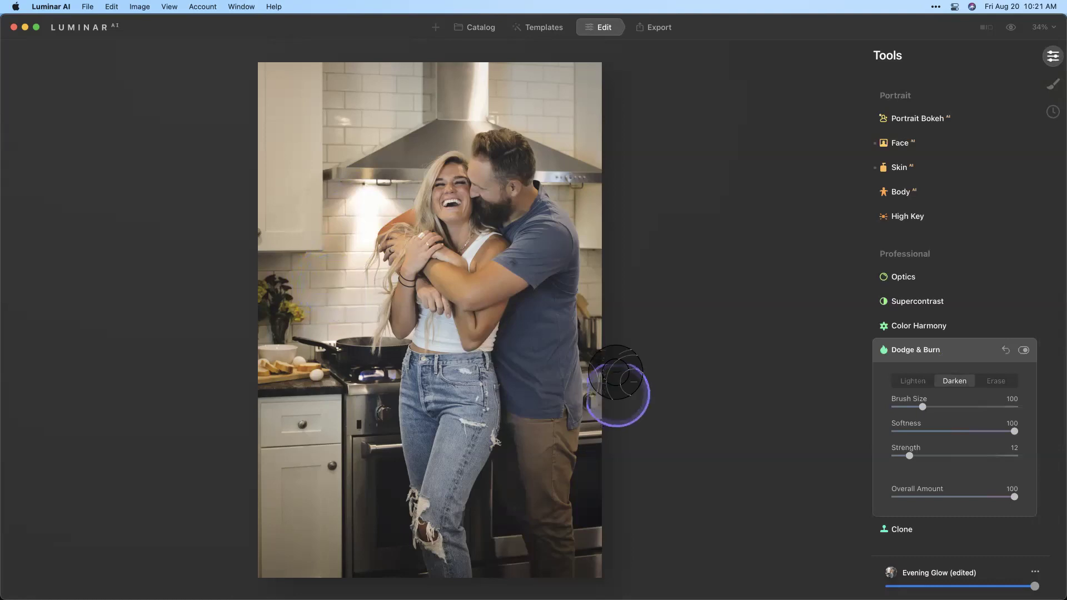
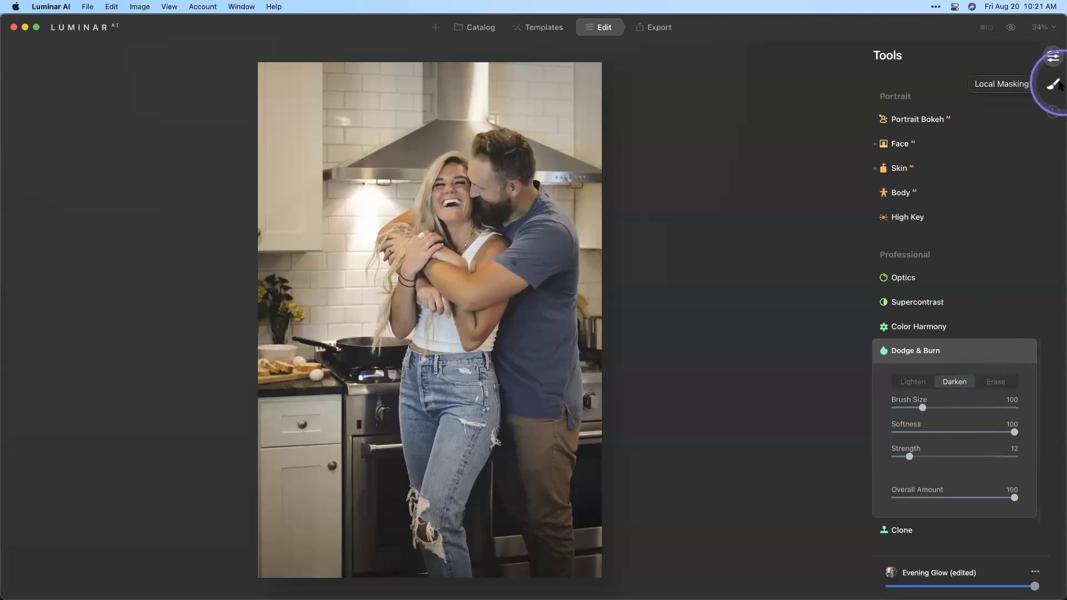
# Add a Basic local masking adjustment to the kitchen photo.
pyautogui.click(1052, 84)
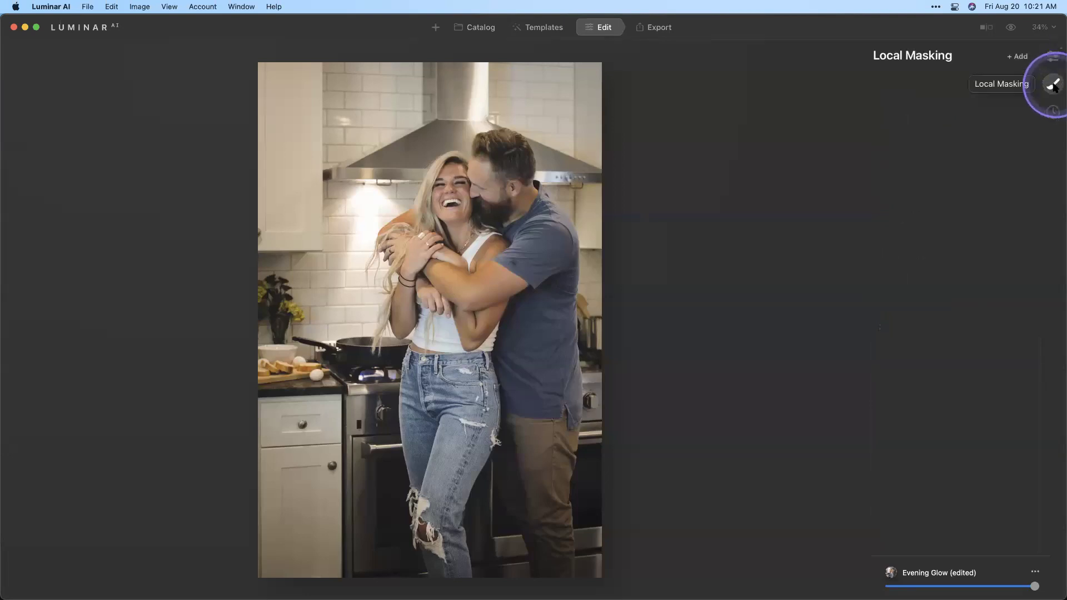
pyautogui.click(1018, 56)
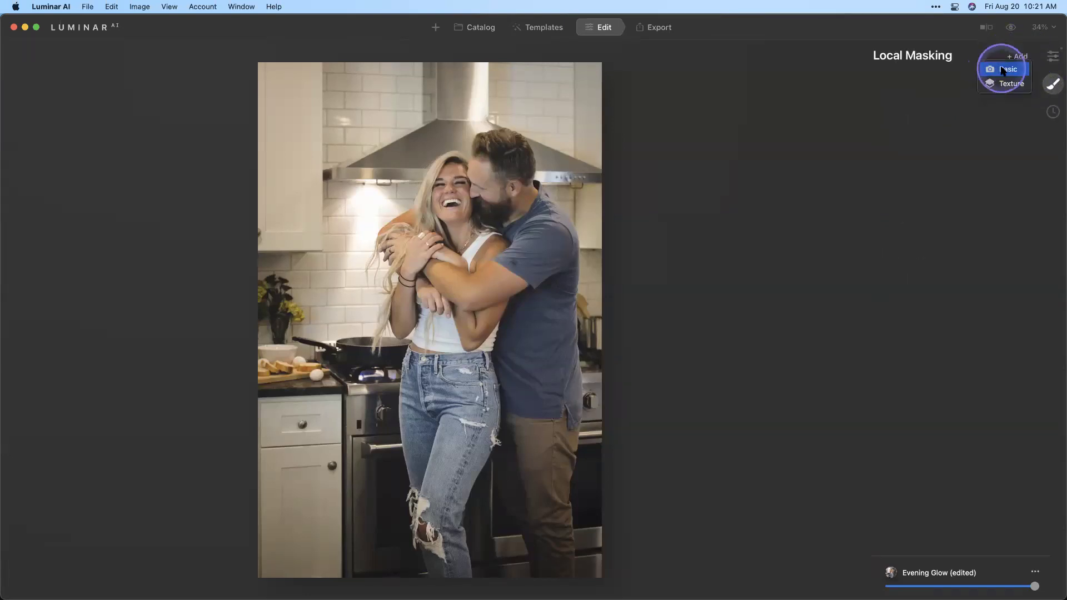
pyautogui.click(1003, 70)
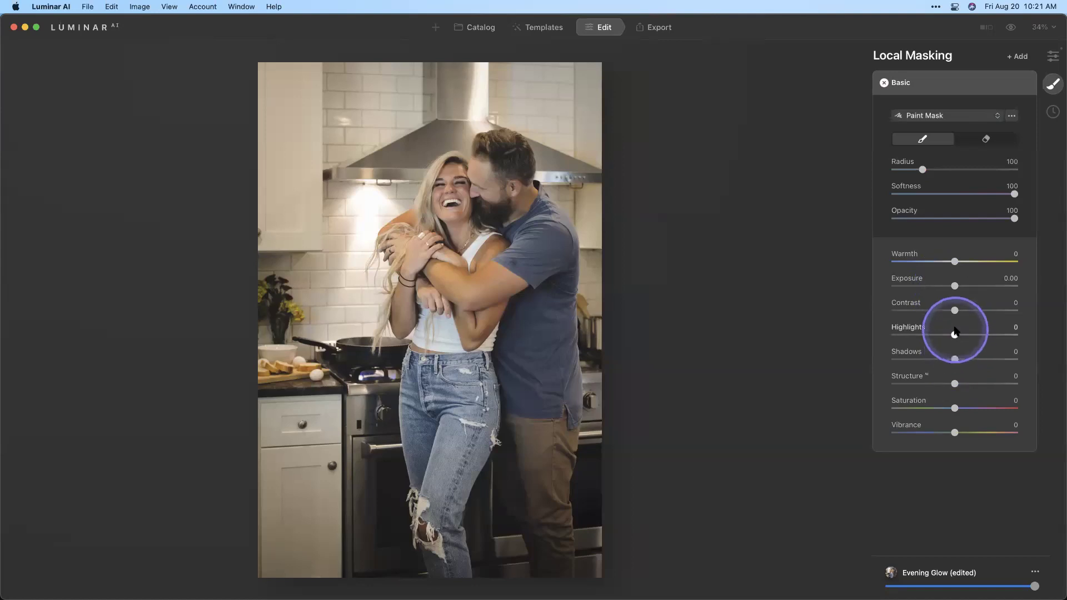
# Try painting a Highlights reduction of -78 over the bright tiles beside the woman, and reset it.
pyautogui.moveTo(954, 335); pyautogui.dragTo(907, 334)
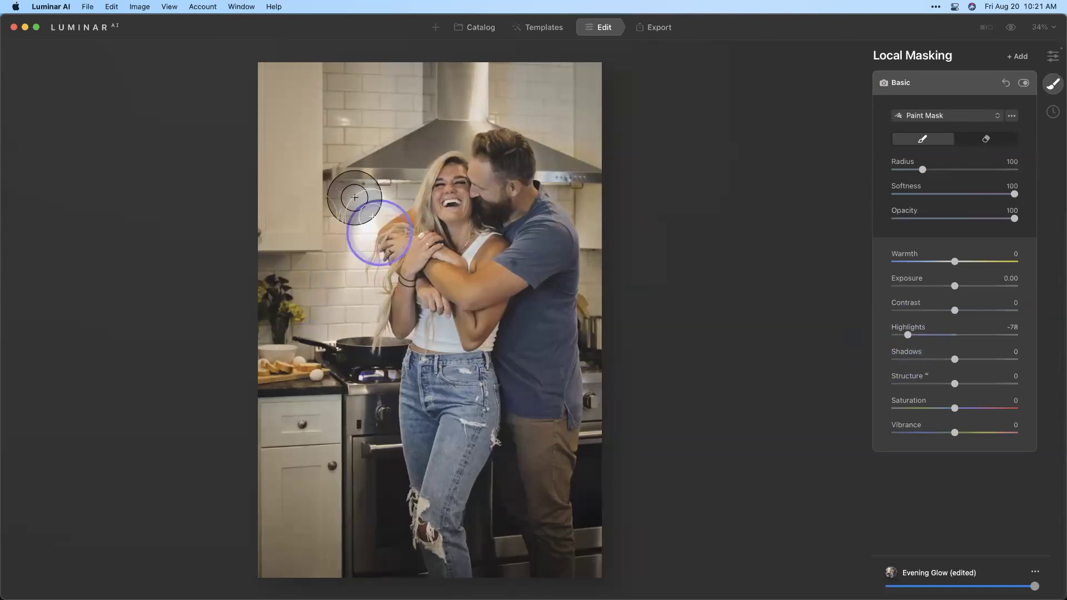
pyautogui.moveTo(358, 195)
pyautogui.mouseDown()
pyautogui.moveTo(336, 220)
pyautogui.moveTo(375, 211)
pyautogui.moveTo(351, 271)
pyautogui.moveTo(353, 236)
pyautogui.moveTo(388, 203)
pyautogui.moveTo(356, 264)
pyautogui.mouseUp()
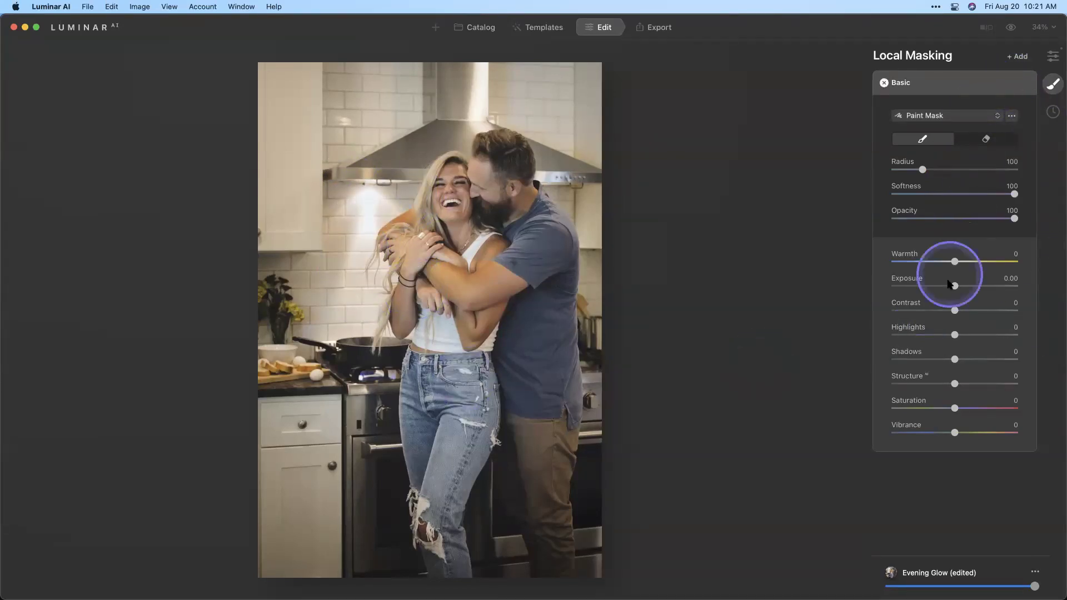
pyautogui.doubleClick(952, 335)
# Set the mask's Highlights to -46 and brush opacity to 27, and paint over the bright tiles under the hood light.
pyautogui.moveTo(955, 335); pyautogui.dragTo(928, 335)
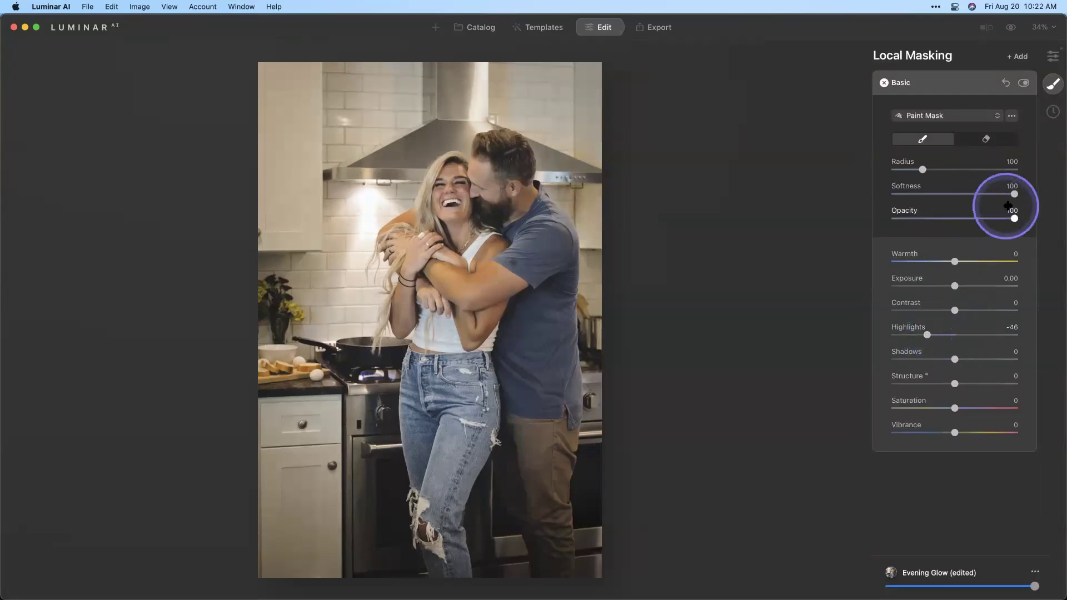
pyautogui.moveTo(1014, 219); pyautogui.dragTo(920, 228)
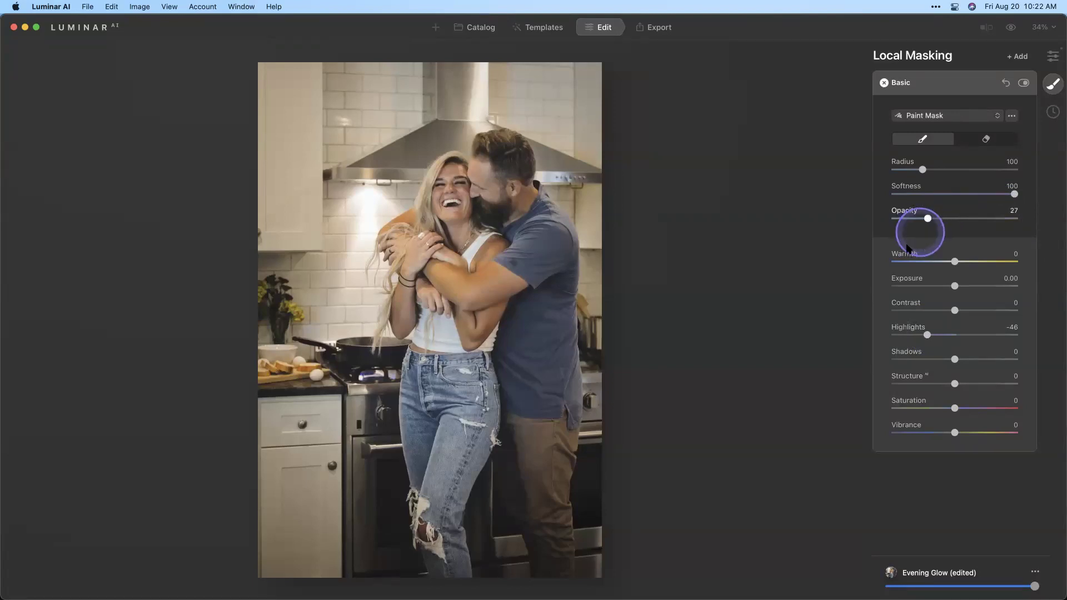
pyautogui.moveTo(355, 269)
pyautogui.mouseDown()
pyautogui.moveTo(358, 178)
pyautogui.moveTo(358, 256)
pyautogui.moveTo(370, 186)
pyautogui.moveTo(352, 195)
pyautogui.moveTo(357, 232)
pyautogui.moveTo(372, 217)
pyautogui.moveTo(352, 202)
pyautogui.moveTo(361, 245)
pyautogui.mouseUp()
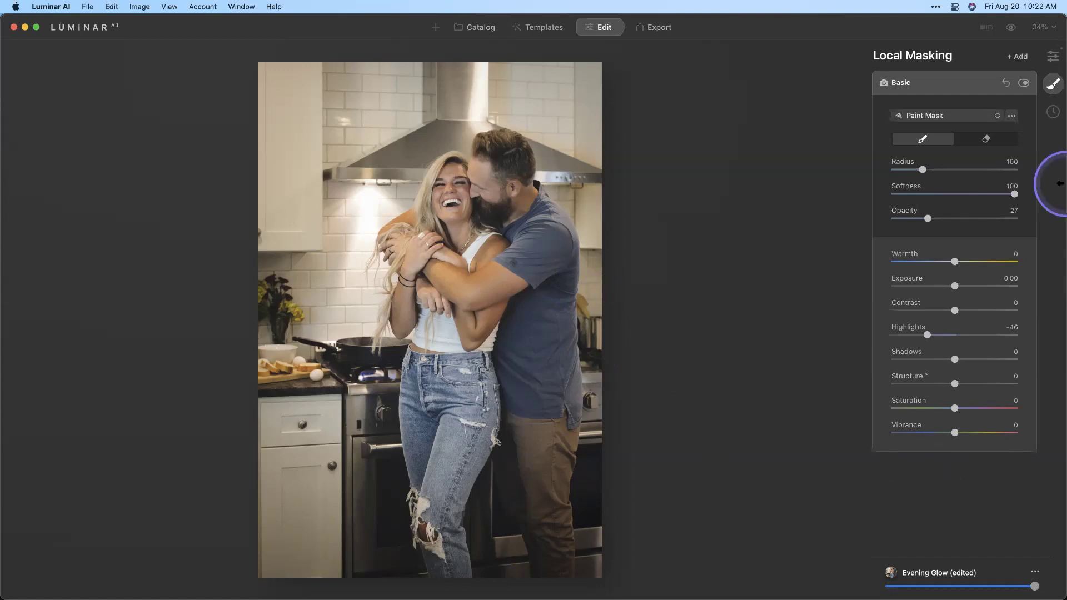
# Apply Supercontrast to the photo with Highlights Contrast 70 and Highlights Balance 53.
pyautogui.click(1054, 58)
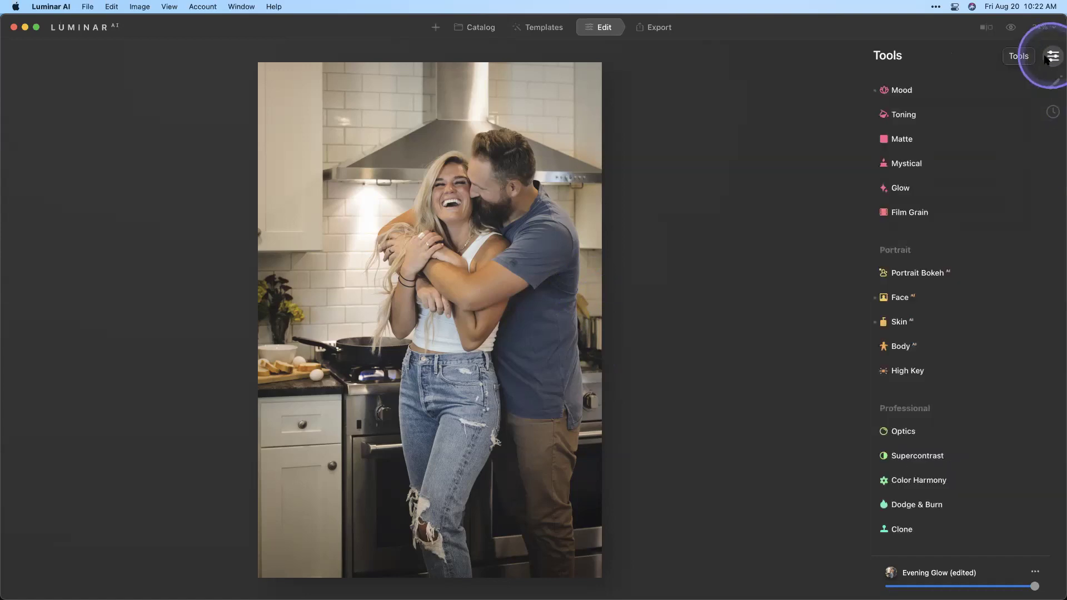
pyautogui.click(920, 453)
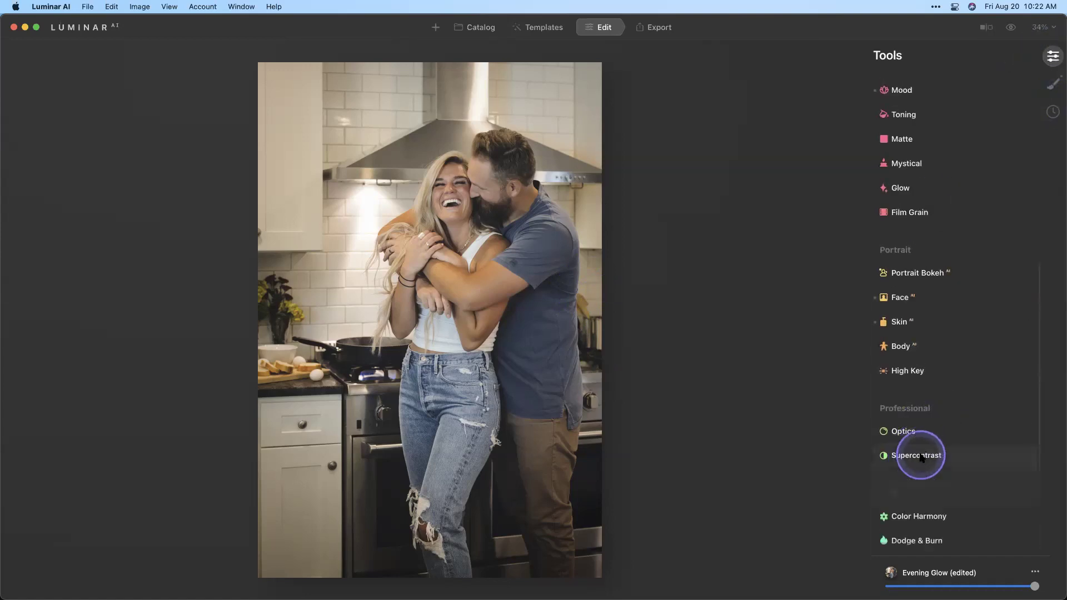
pyautogui.moveTo(896, 388); pyautogui.dragTo(989, 411)
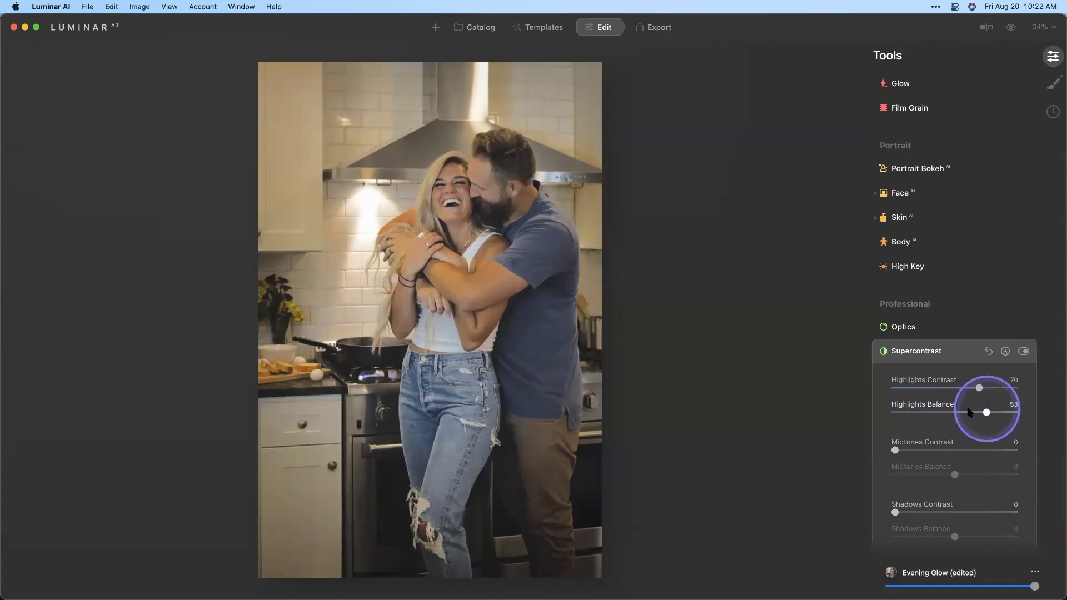
# Compare the photo with Supercontrast on and off, and leave the tool disabled.
pyautogui.click(1024, 351)
pyautogui.click(1024, 351)
pyautogui.click(1024, 352)
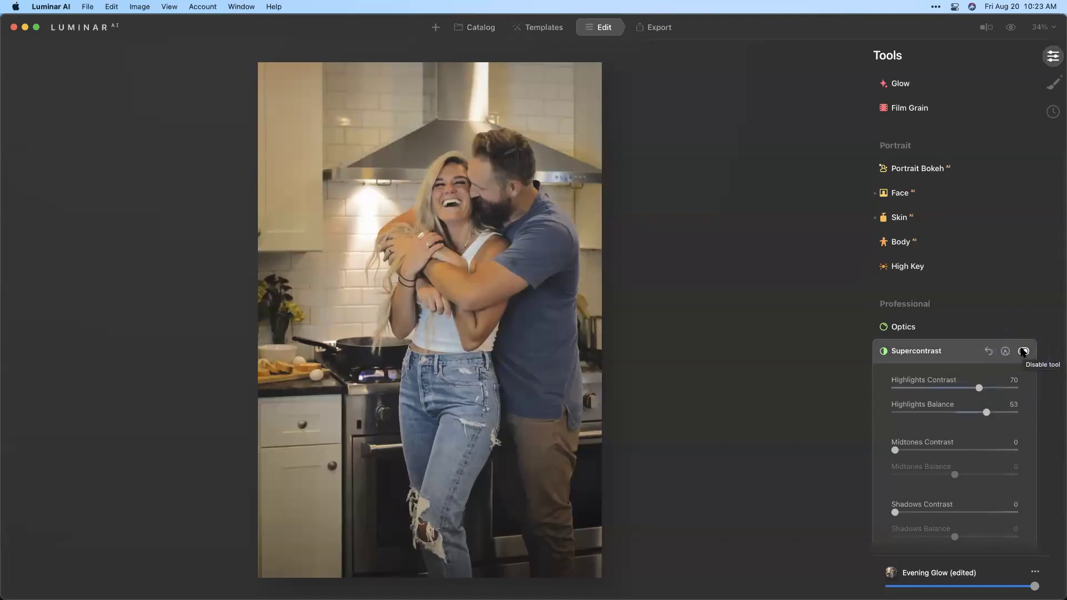
pyautogui.click(1024, 351)
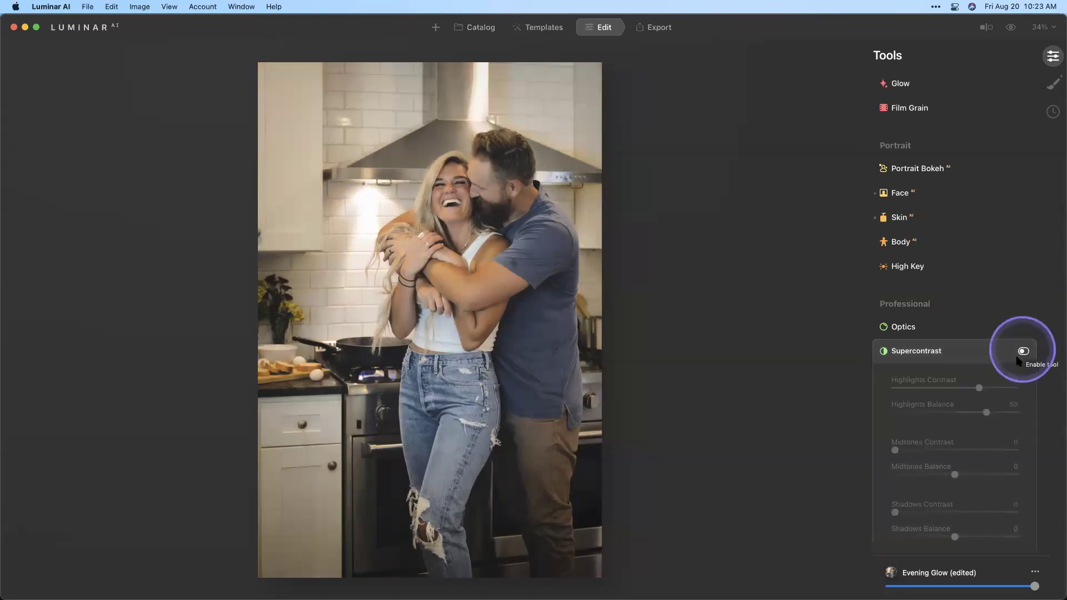
pyautogui.click(765, 428)
pyautogui.click(372, 346)
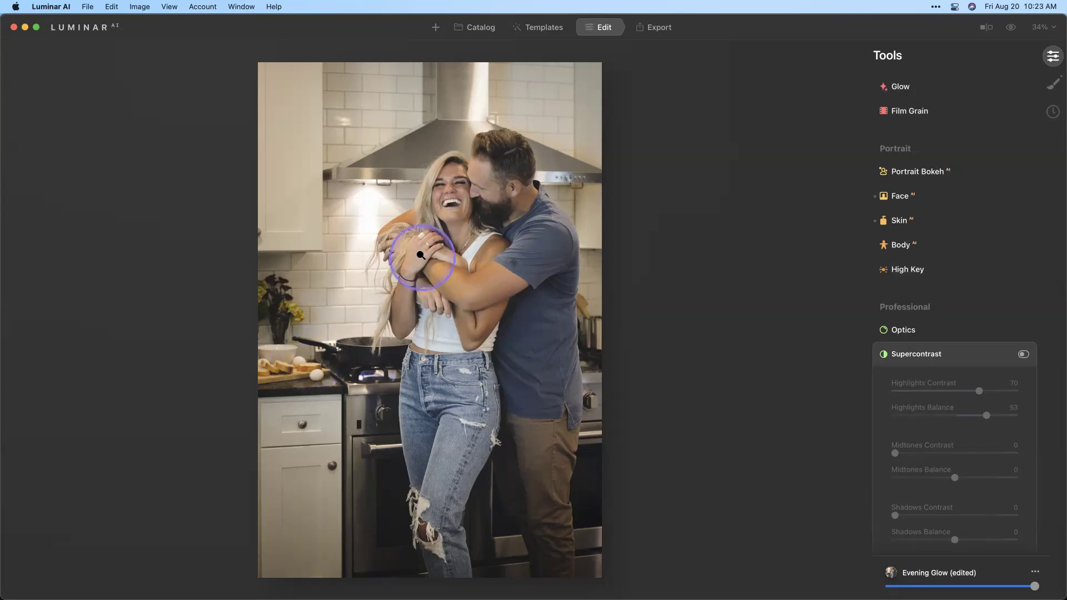
# Switch to the Zoom app.
pyautogui.press('super+Tab')
pyautogui.press('super+Tab')
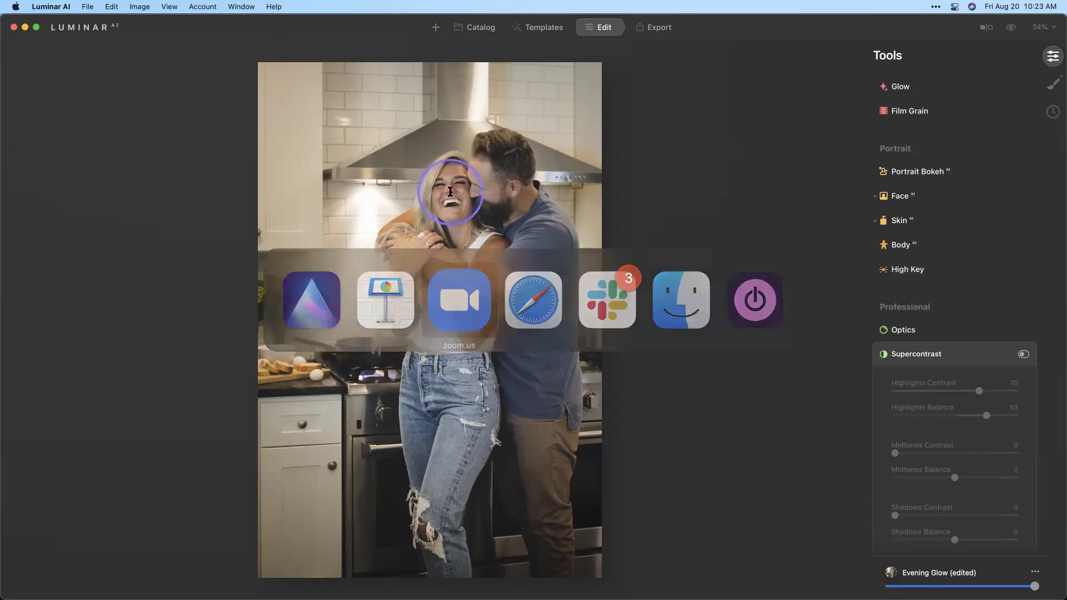
# Switch to Keynote to view the Batch Processing slide, and switch back to Luminar AI.
pyautogui.press('super+Tab')
pyautogui.press('Tab')
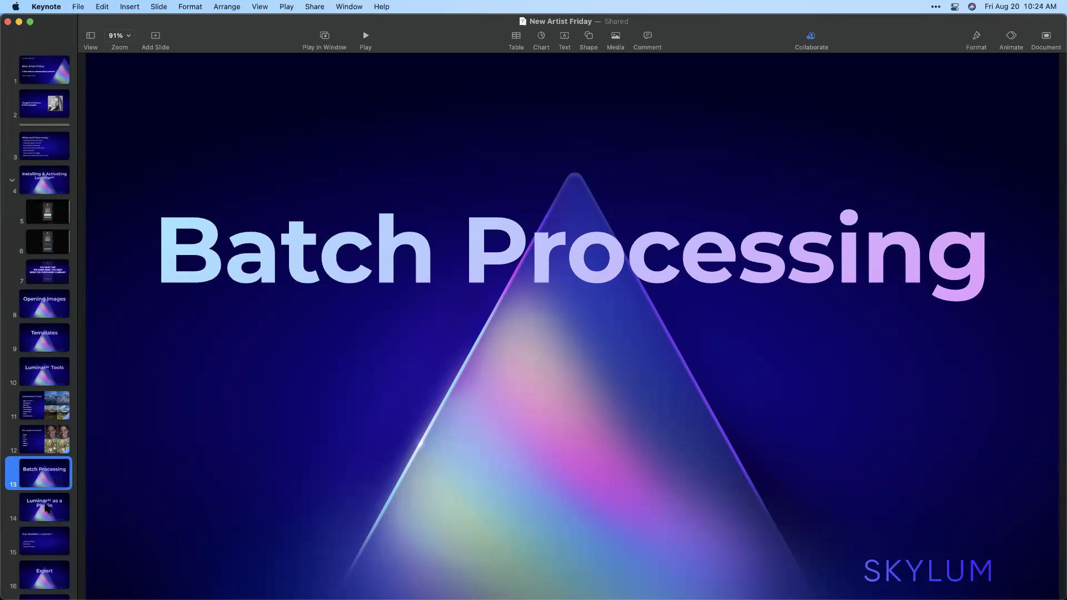
pyautogui.press('super+Tab')
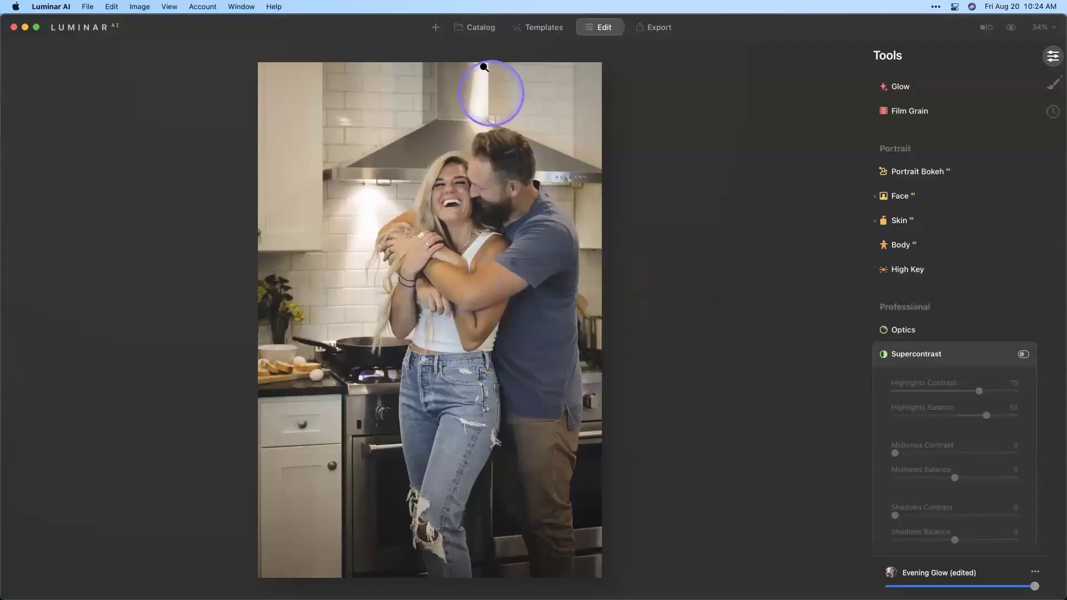
# Open the kayak photo from the New Artist Friday 2 album in the catalog.
pyautogui.click(475, 29)
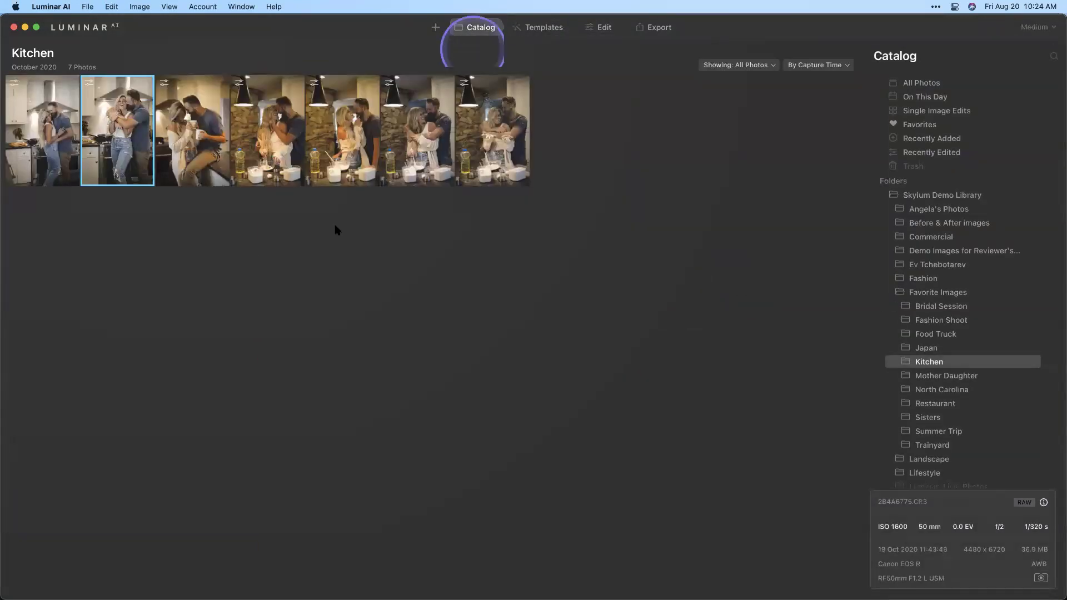
pyautogui.scroll(-8, 950, 374)
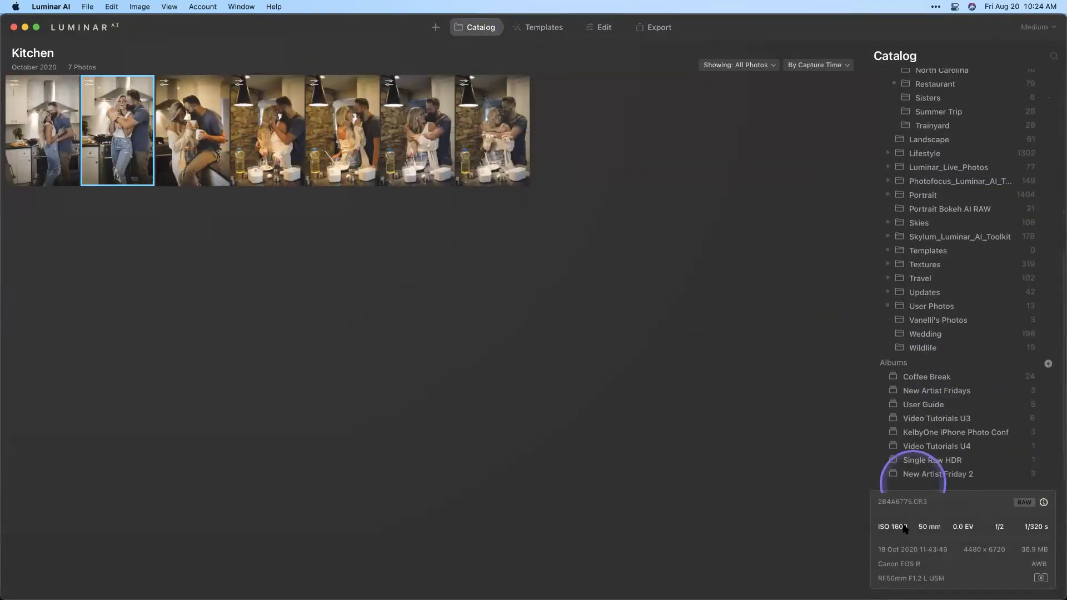
pyautogui.click(923, 477)
pyautogui.doubleClick(321, 132)
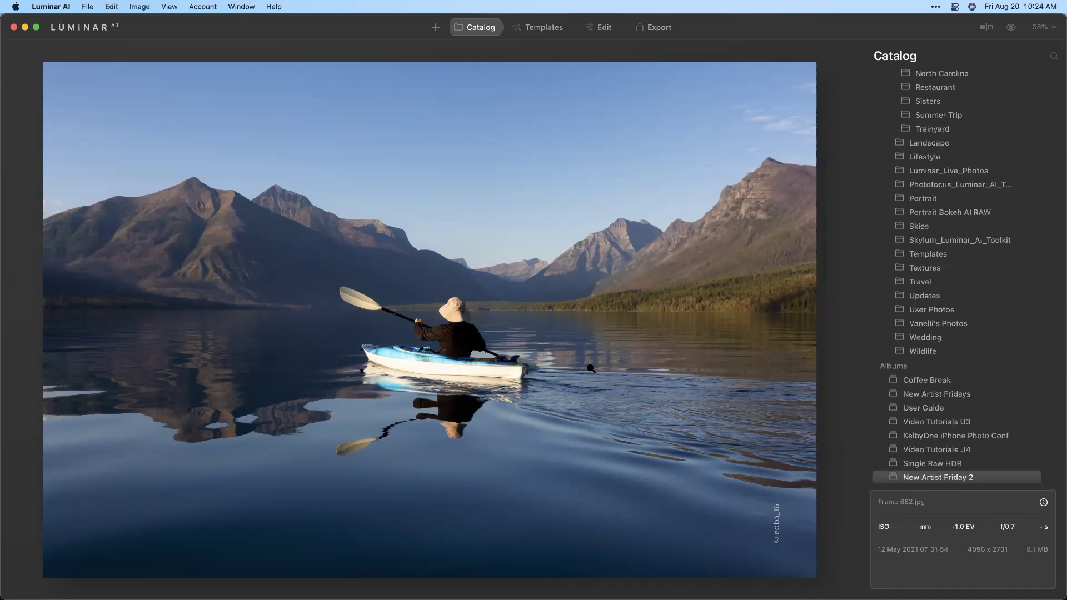
# Apply the Fast Fix template from the Essentials Scenery collection to the kayak photo.
pyautogui.click(532, 28)
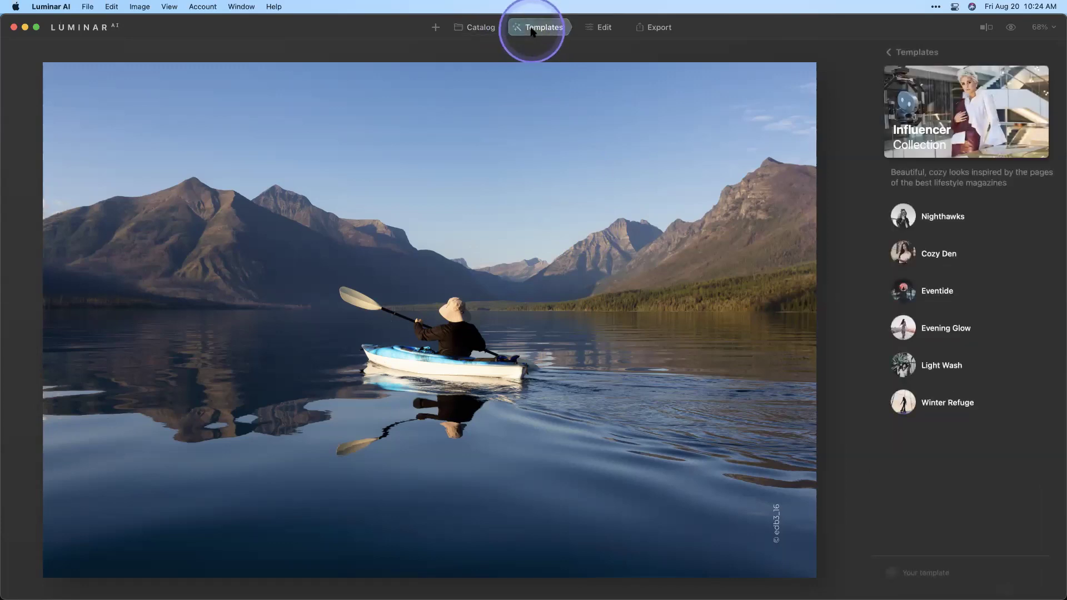
pyautogui.click(888, 54)
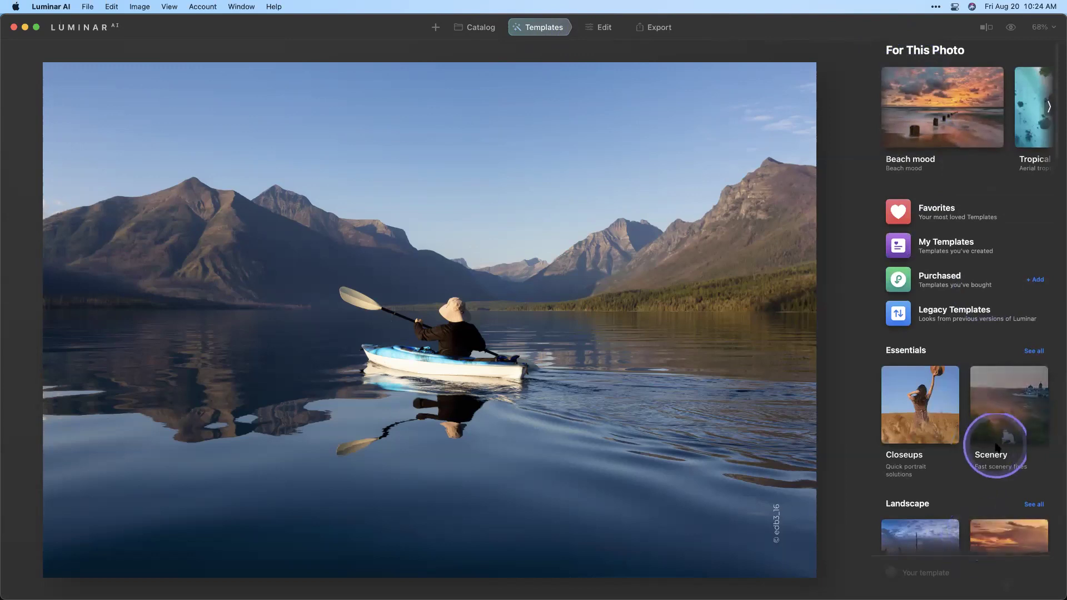
pyautogui.click(1000, 405)
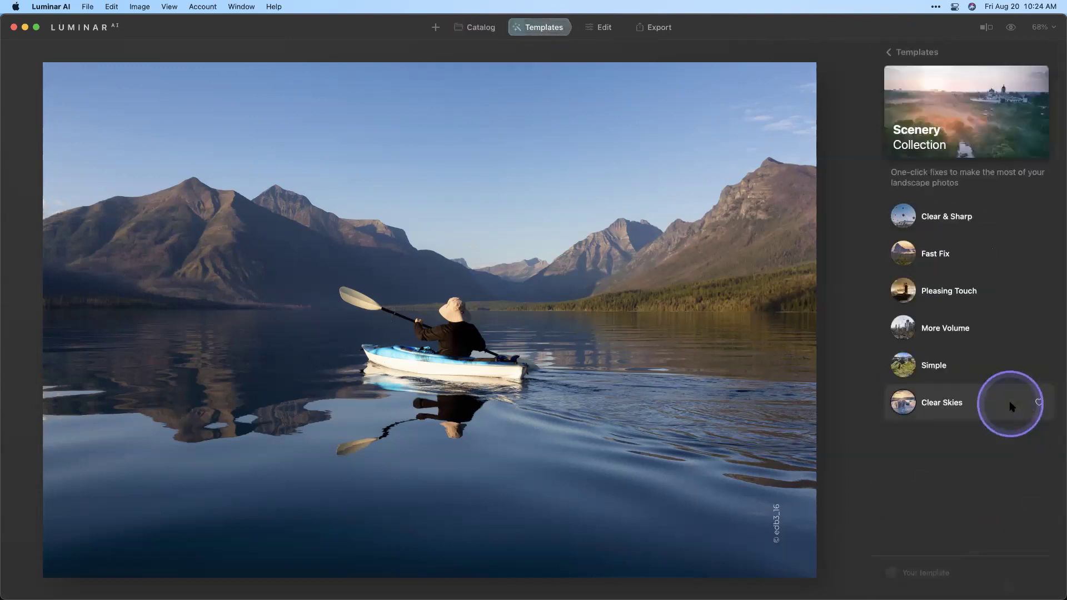
pyautogui.click(977, 252)
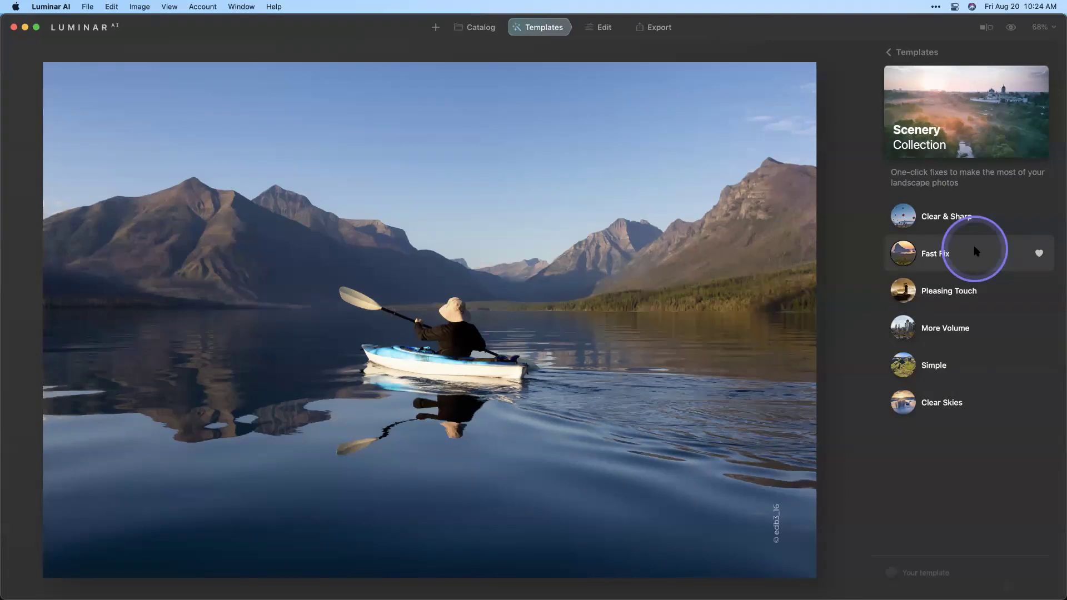
pyautogui.click(949, 257)
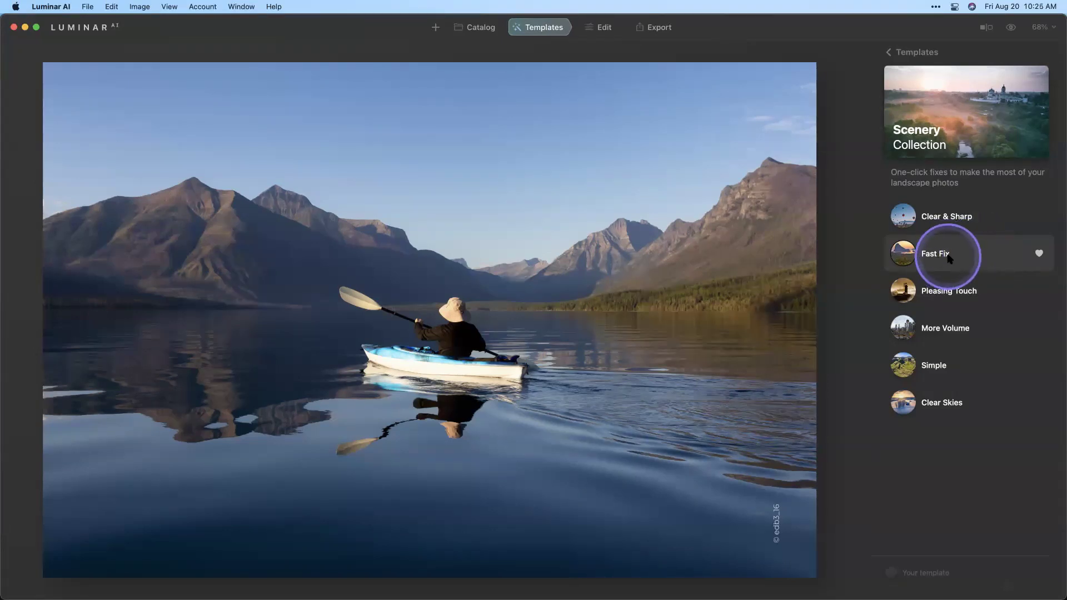
pyautogui.click(948, 257)
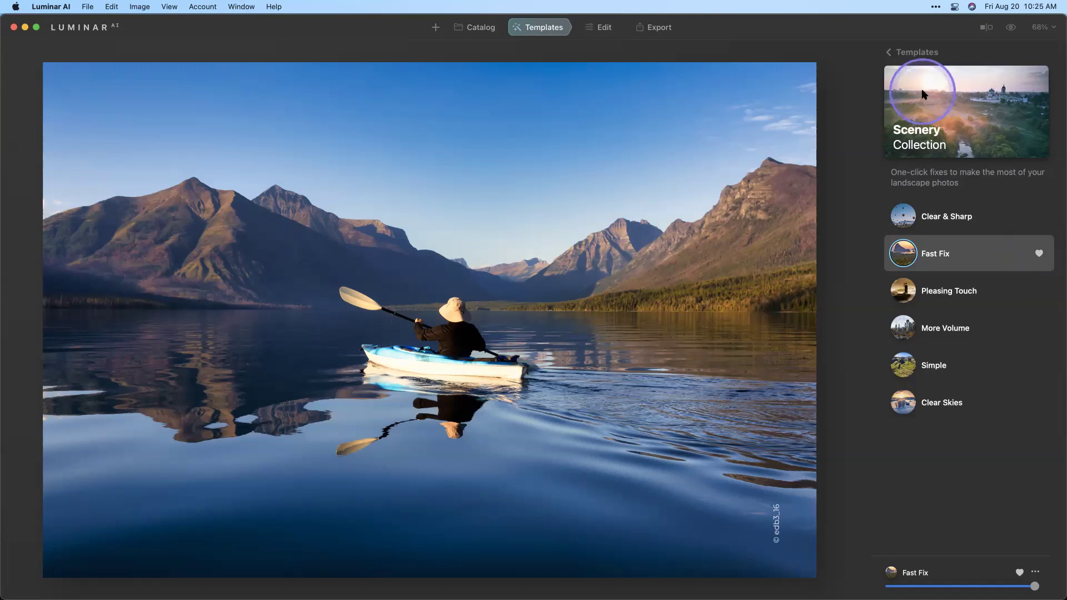
# View the favorite templates and compare the kayak photo before and after the template.
pyautogui.click(890, 51)
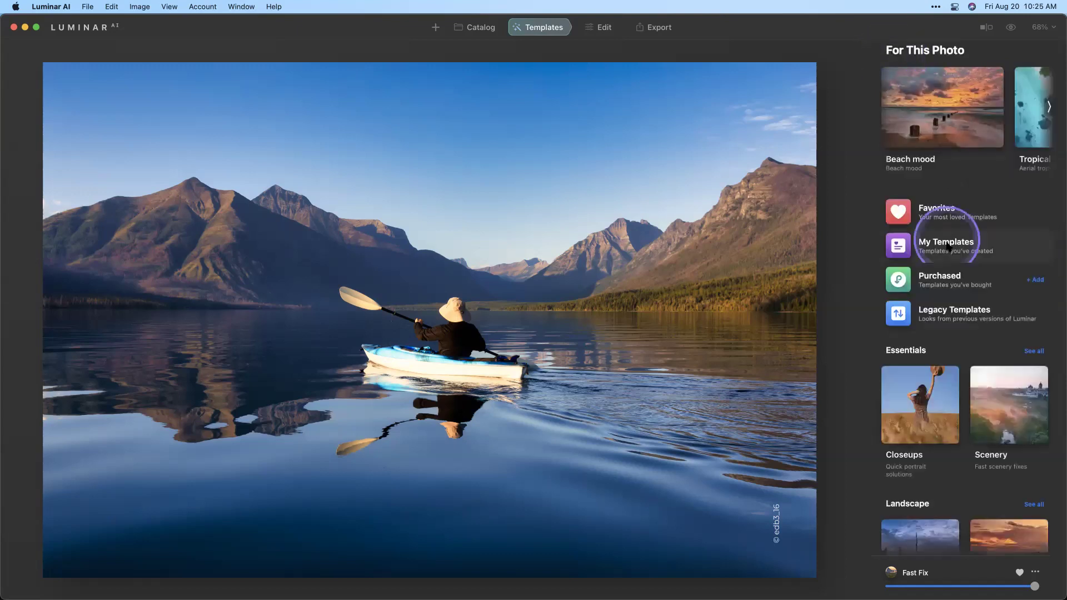
pyautogui.click(939, 209)
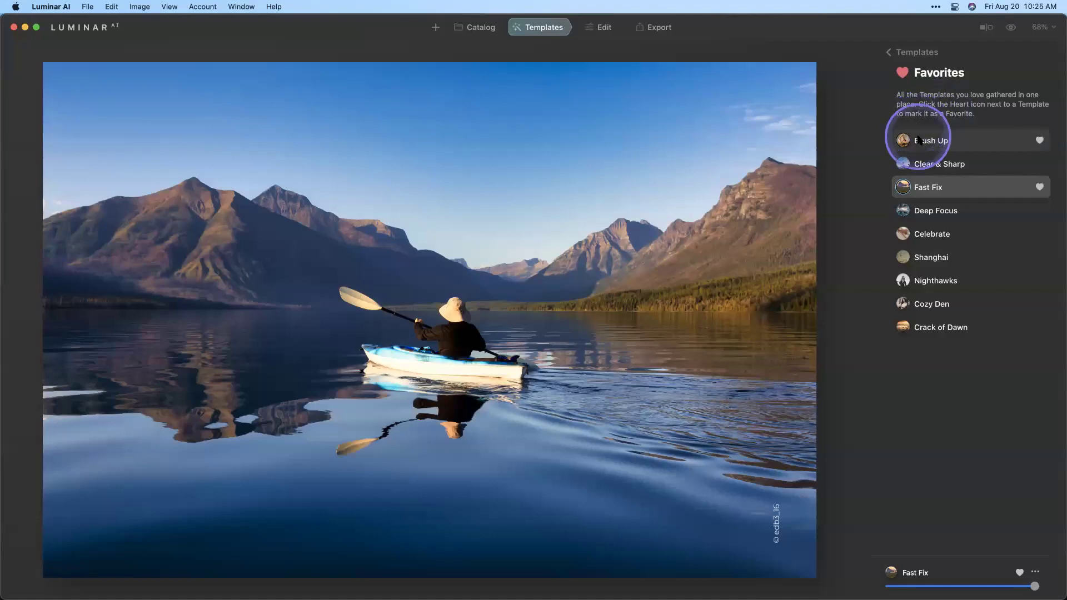
pyautogui.click(1011, 27)
pyautogui.click(1011, 27)
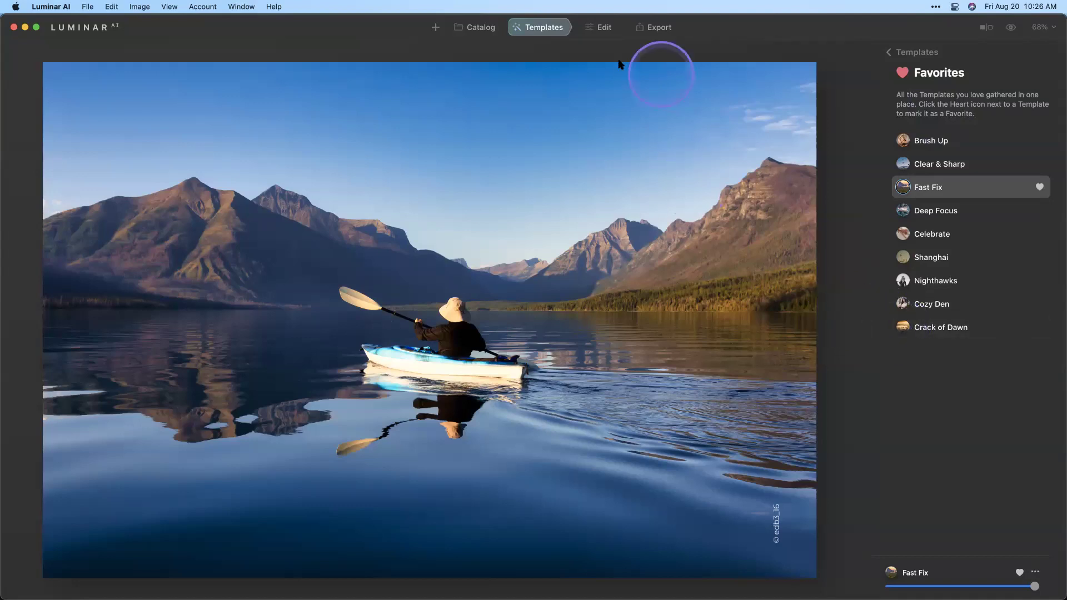
# Examine the Landscape and Light values that the Fast Fix template applied to the photo.
pyautogui.click(602, 24)
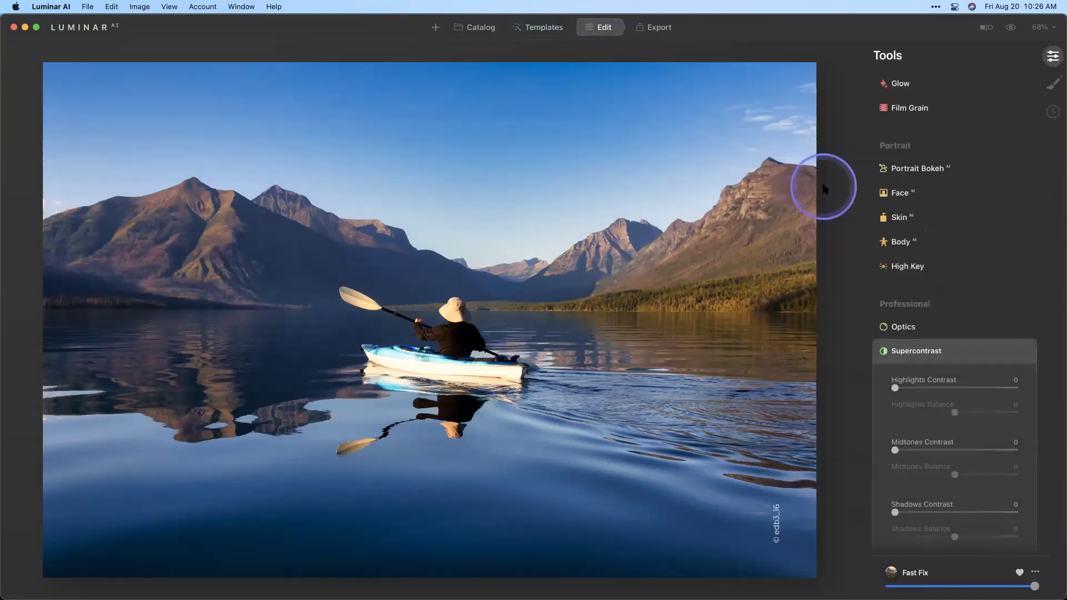
pyautogui.scroll(2, 887, 252)
pyautogui.scroll(8, 888, 251)
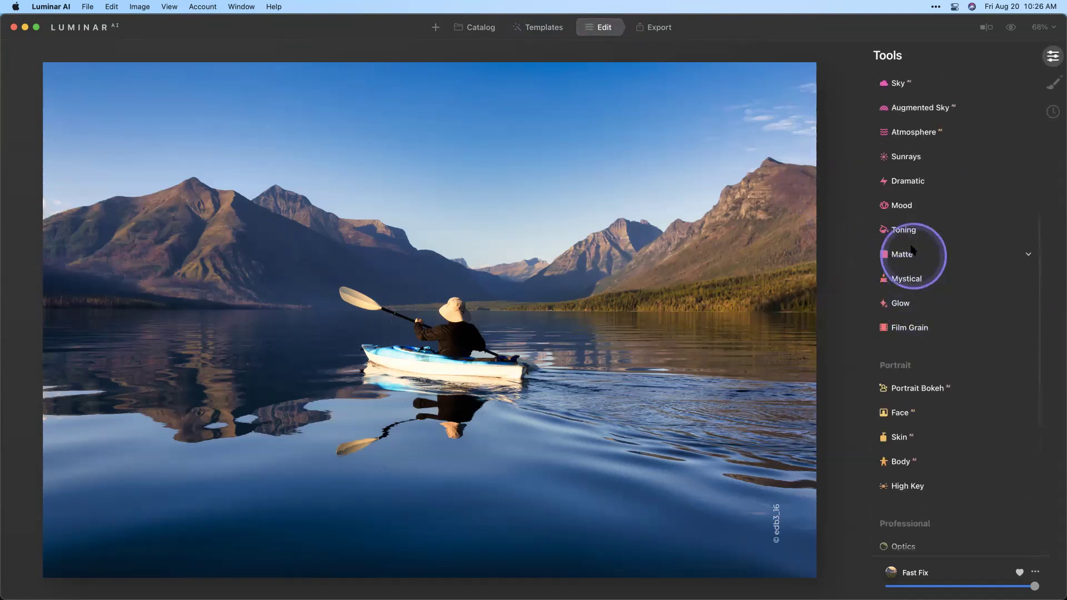
pyautogui.scroll(4, 913, 250)
pyautogui.click(910, 278)
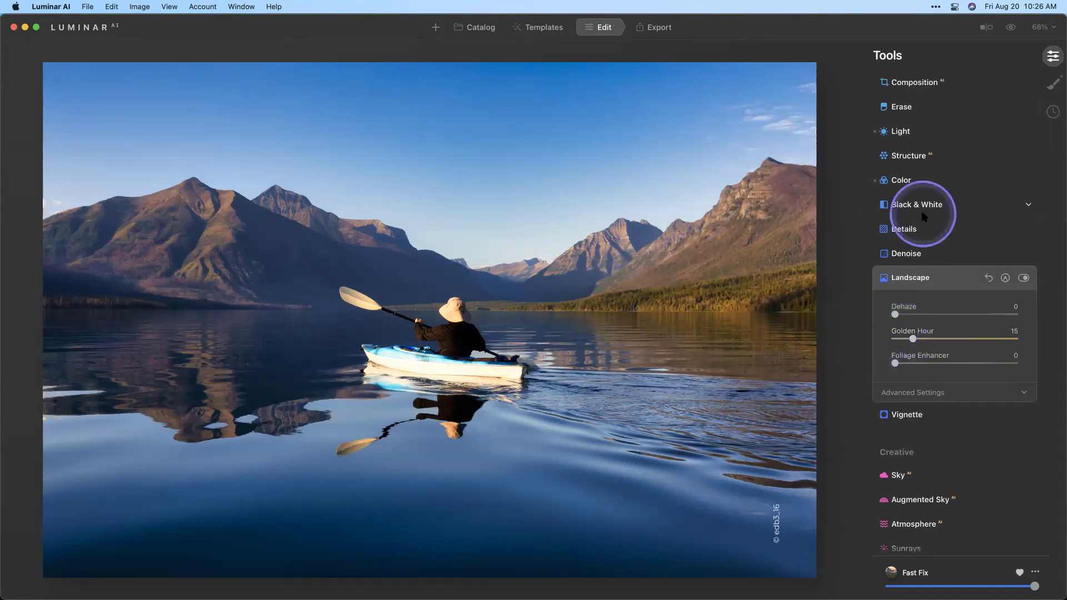
pyautogui.click(897, 133)
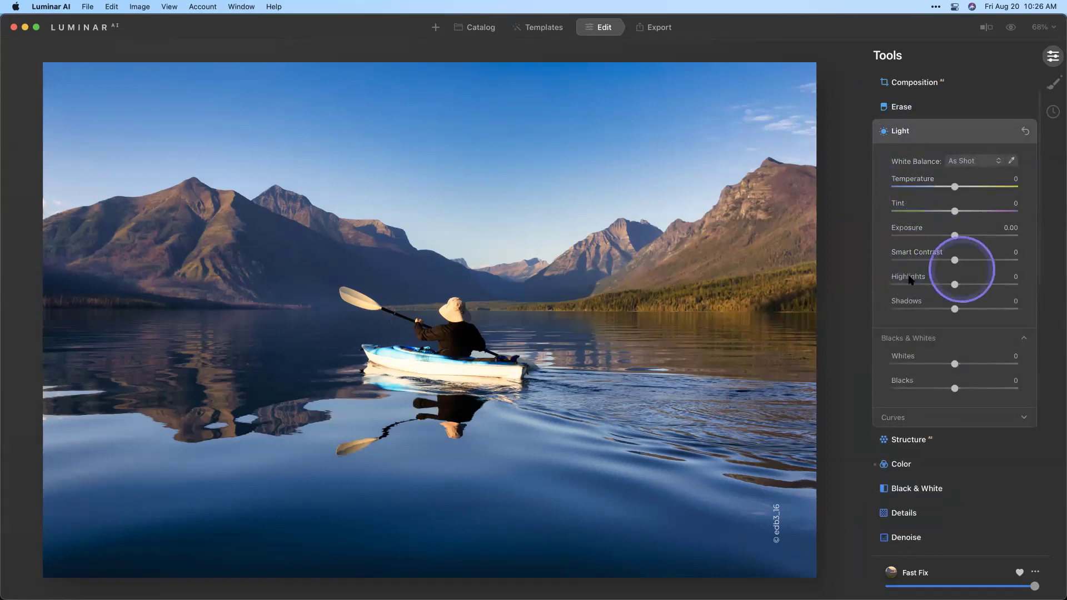
pyautogui.scroll(2, 953, 283)
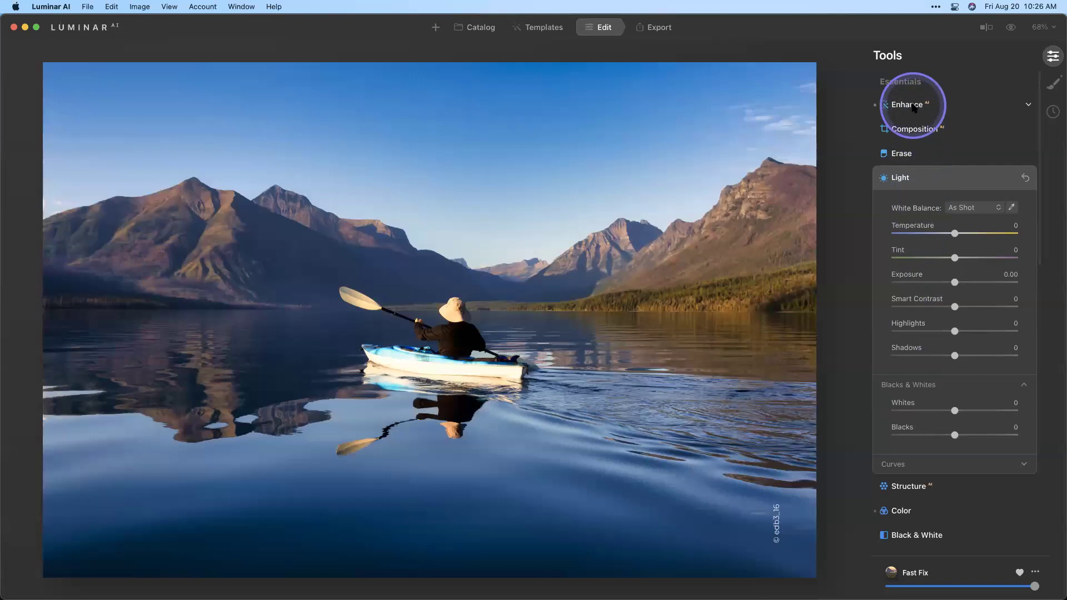
# Compare the photo with the Enhance tool off and on, and leave it enabled.
pyautogui.click(911, 105)
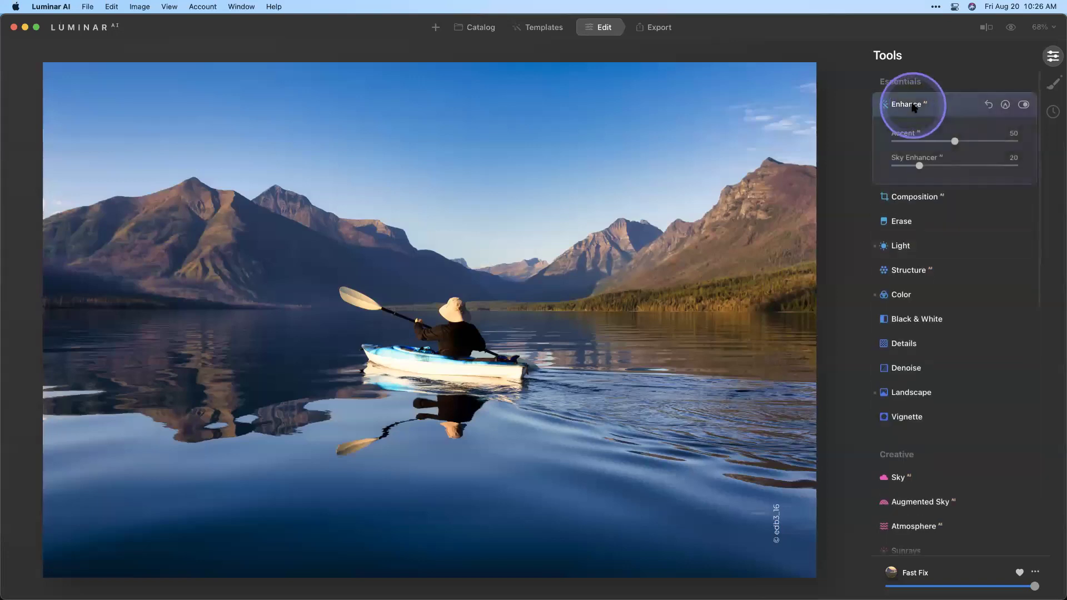
pyautogui.click(1024, 105)
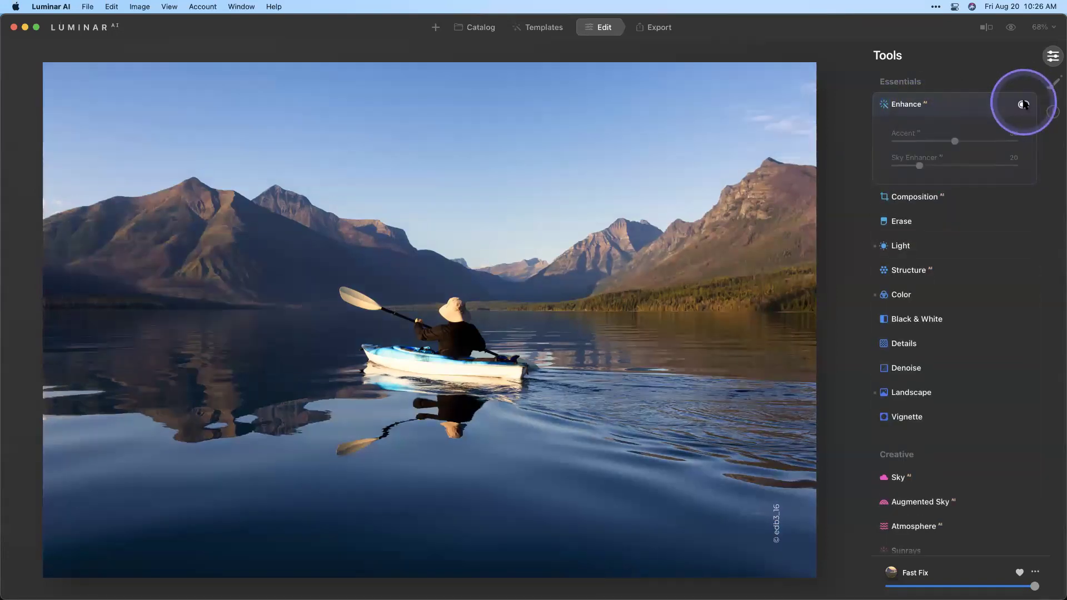
pyautogui.click(1024, 104)
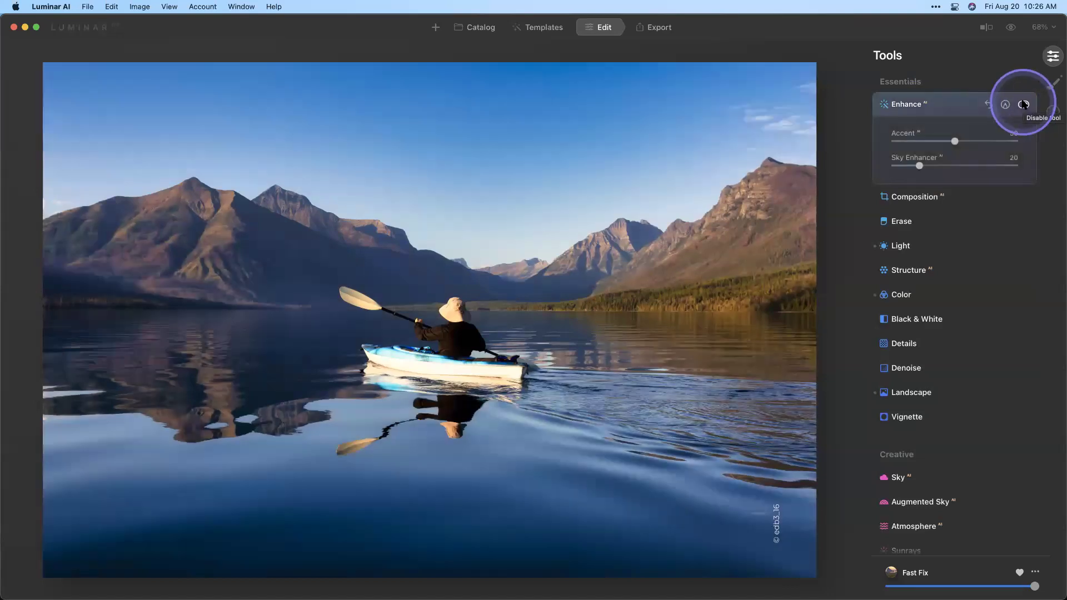
# Compare the photo with Color Harmony off and on, and leave the tool enabled.
pyautogui.scroll(-5, 973, 209)
pyautogui.scroll(-5, 976, 211)
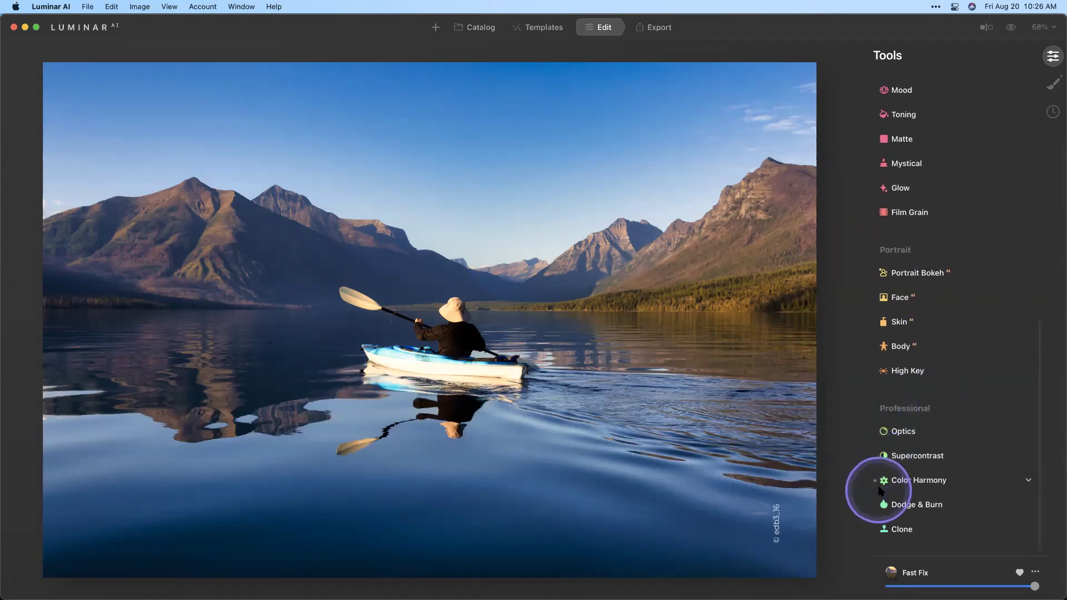
pyautogui.click(906, 479)
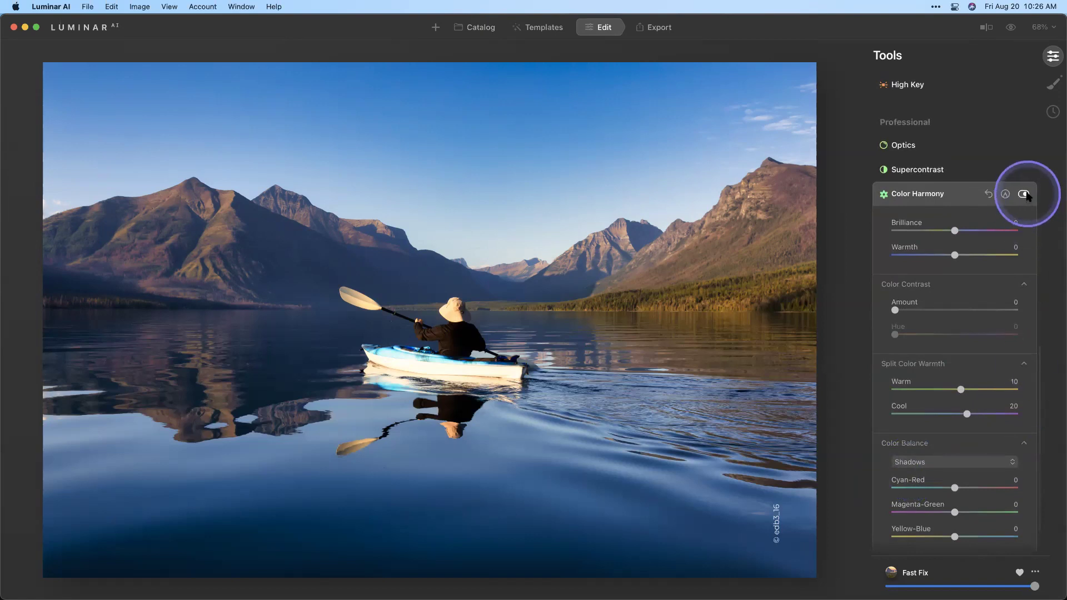
pyautogui.click(1025, 194)
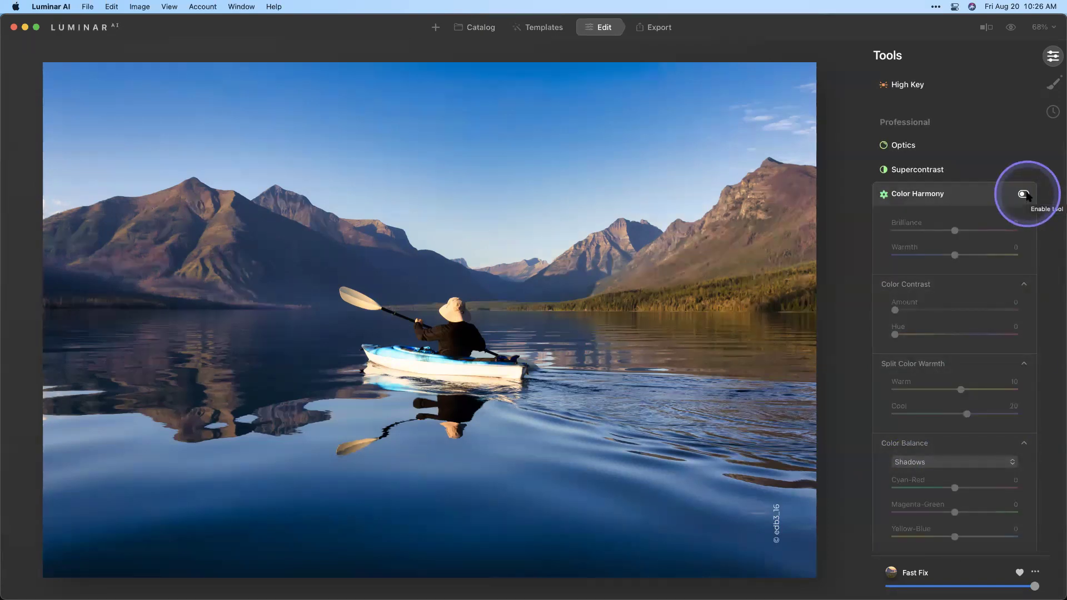
pyautogui.click(1026, 194)
pyautogui.scroll(10, 1001, 257)
pyautogui.scroll(6, 1000, 258)
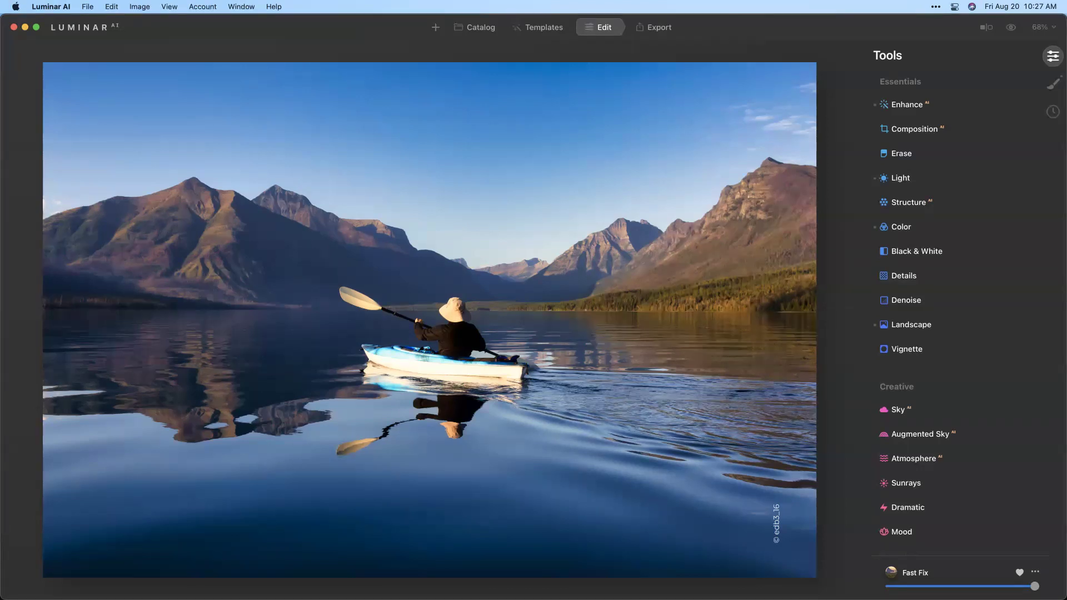
pyautogui.click(344, 343)
pyautogui.click(285, 100)
pyautogui.click(273, 7)
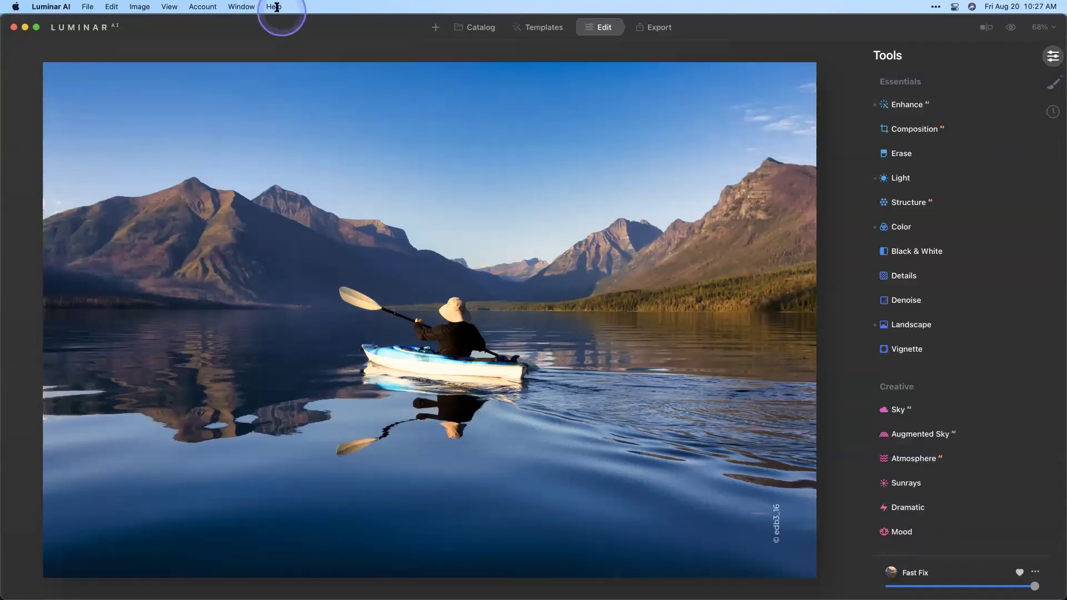
pyautogui.click(311, 130)
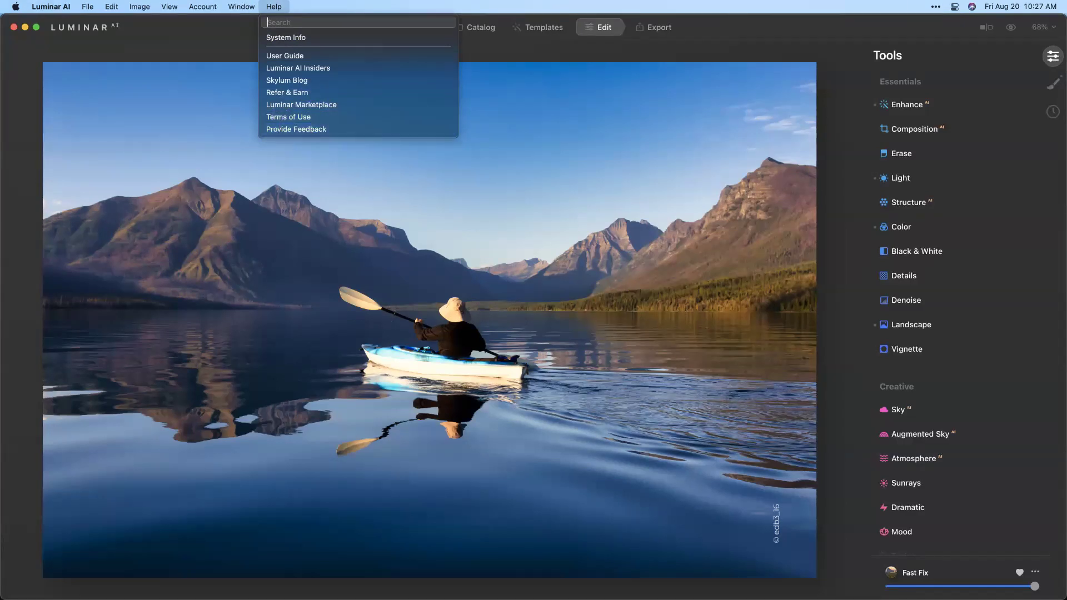
pyautogui.press('Escape')
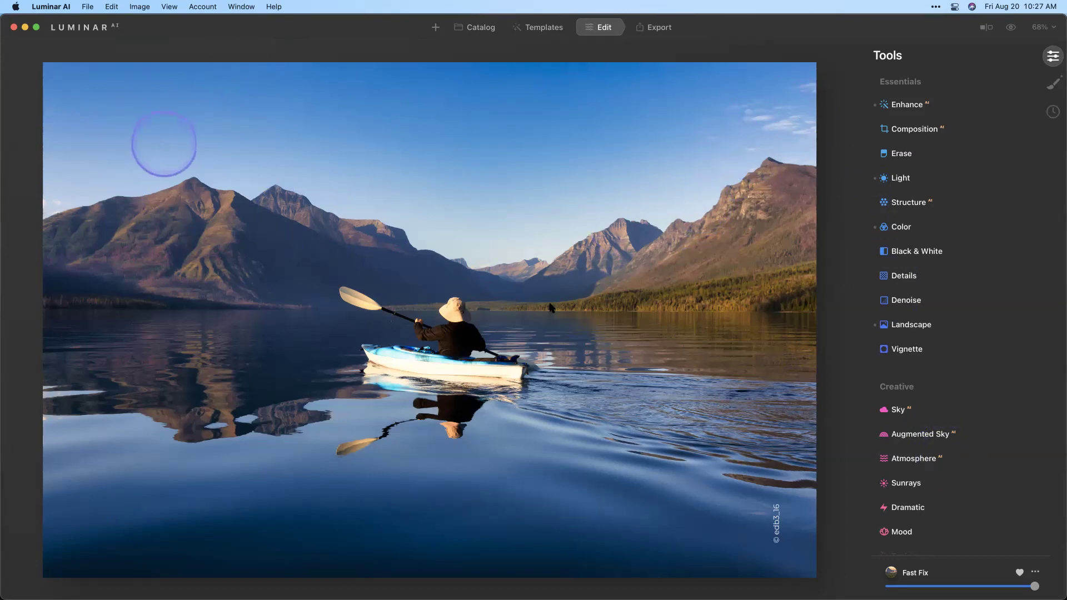
# Replace the photo's sky with the broken grey-and-white Regular Clouds sky from the Cotton Skies collection.
pyautogui.click(934, 410)
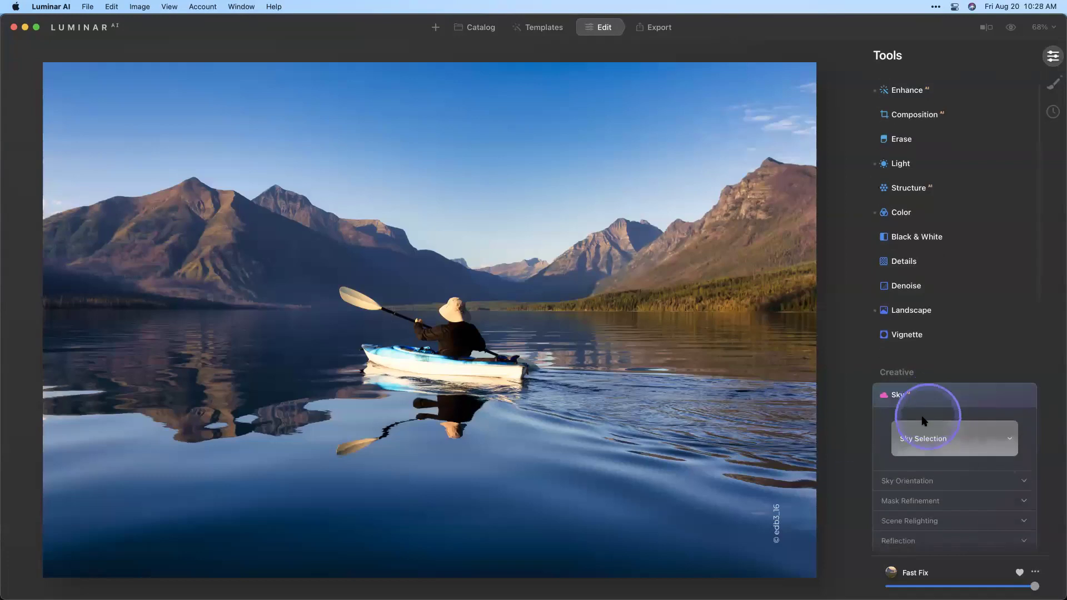
pyautogui.scroll(-3, 942, 336)
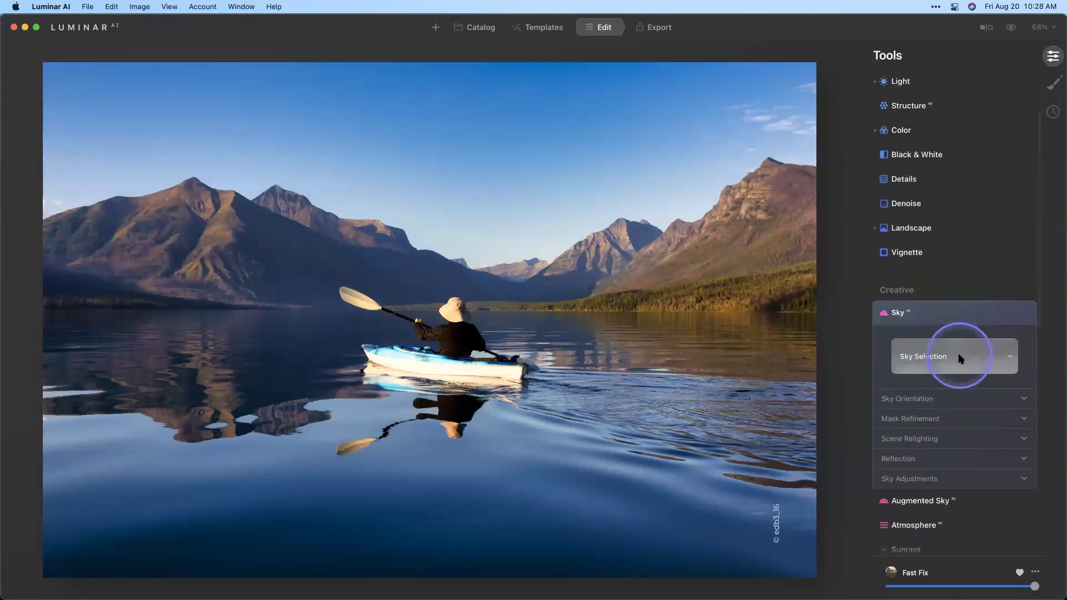
pyautogui.click(959, 306)
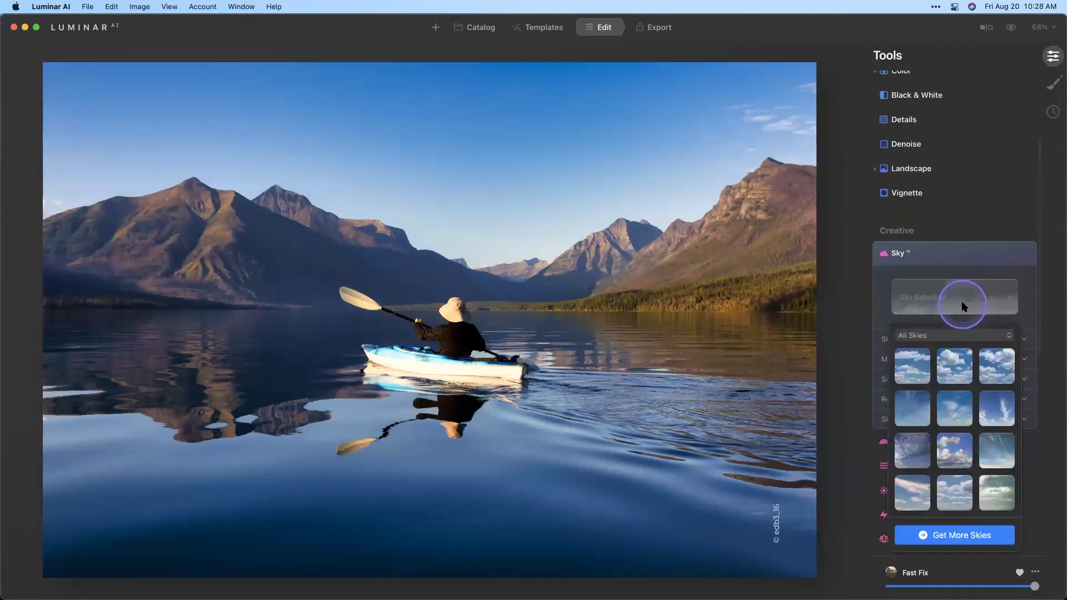
pyautogui.click(949, 336)
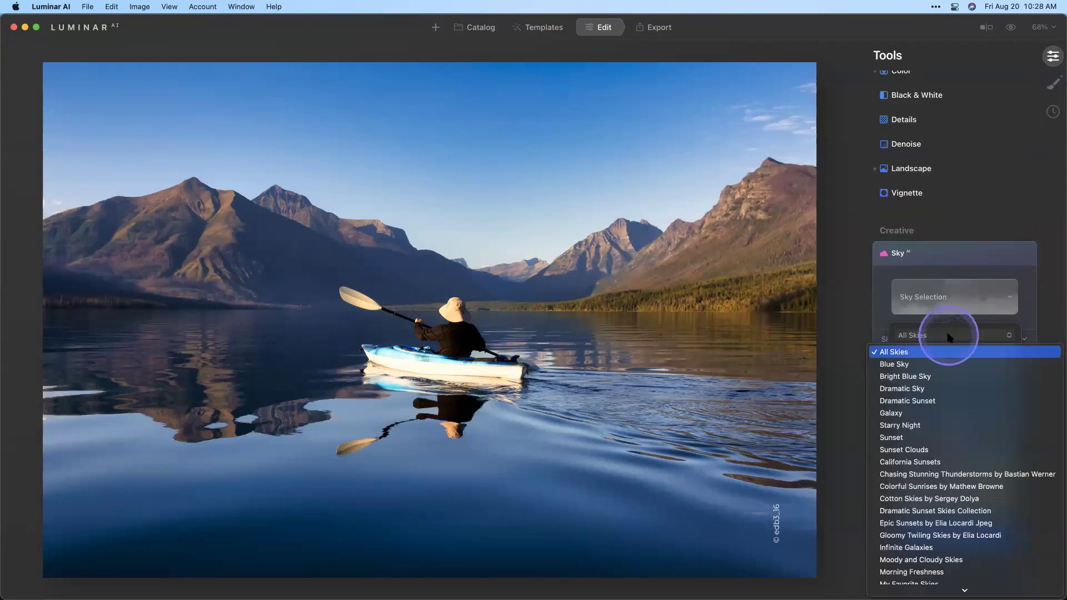
pyautogui.click(938, 500)
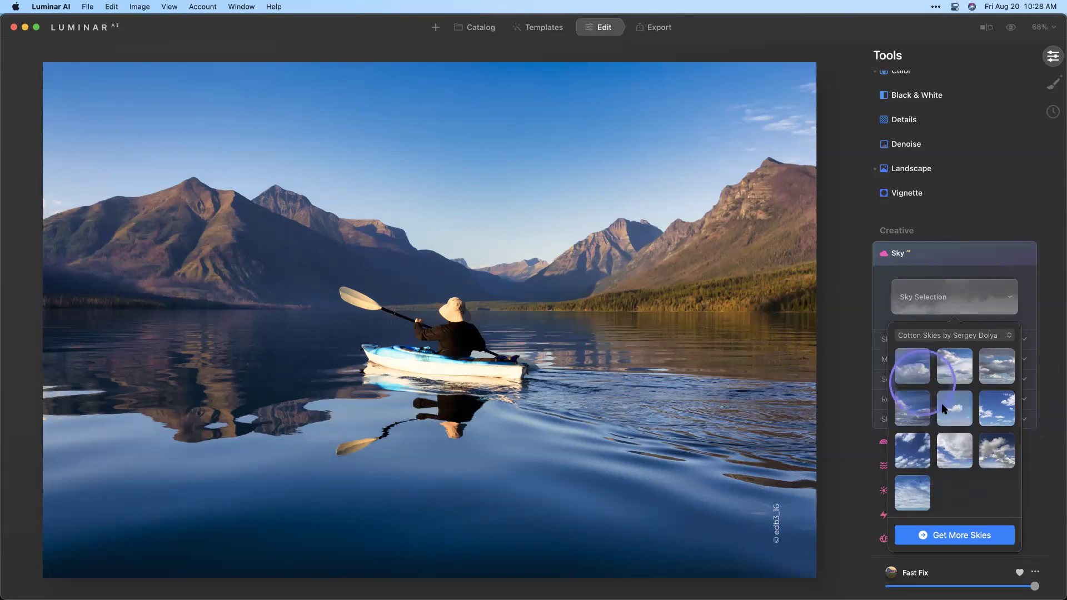
pyautogui.click(993, 448)
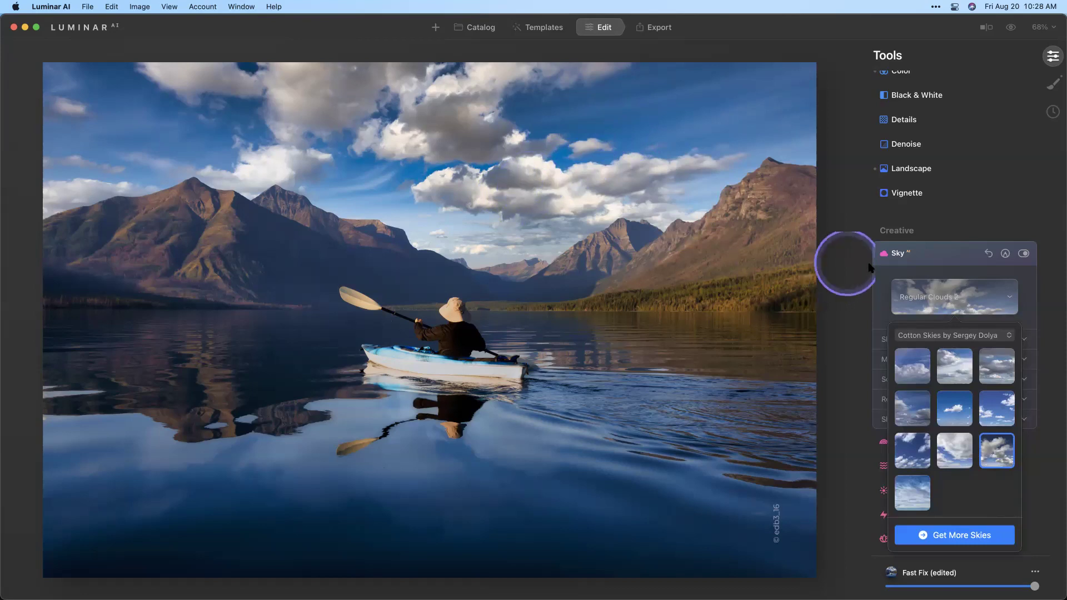
# Close the sky selection and flip the replacement sky horizontally.
pyautogui.click(879, 300)
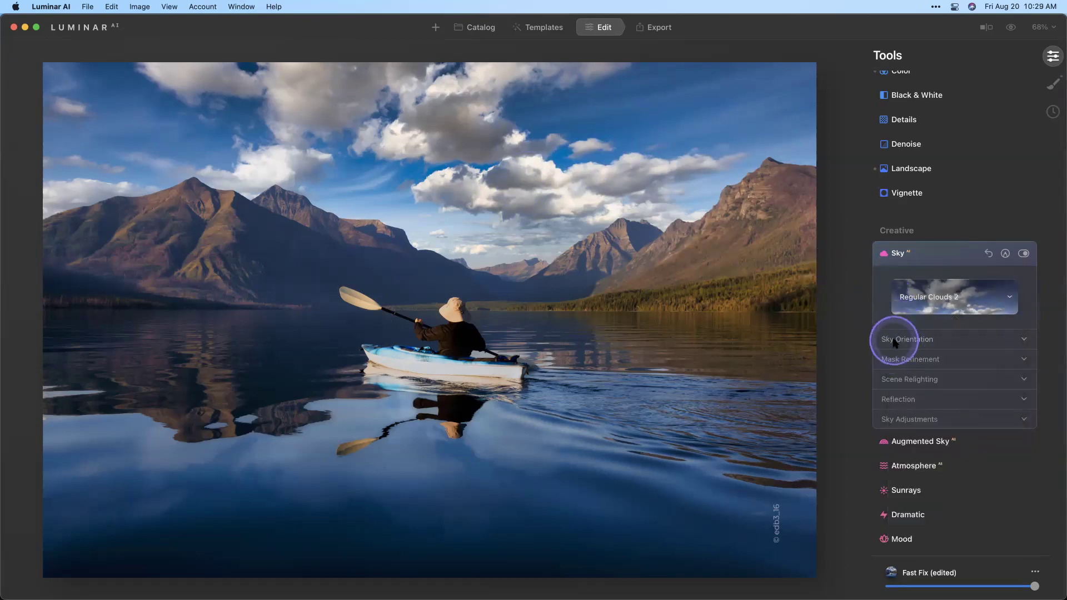
pyautogui.click(895, 339)
pyautogui.click(896, 426)
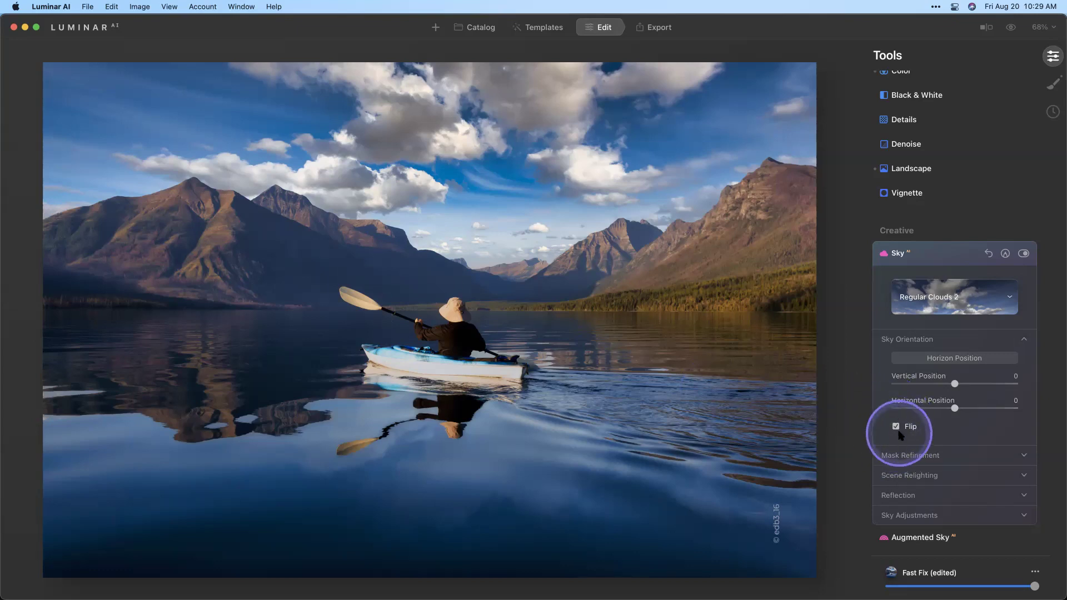
# Move the replacement sky's horizon line slightly lower and widen the blending band around it.
pyautogui.click(936, 361)
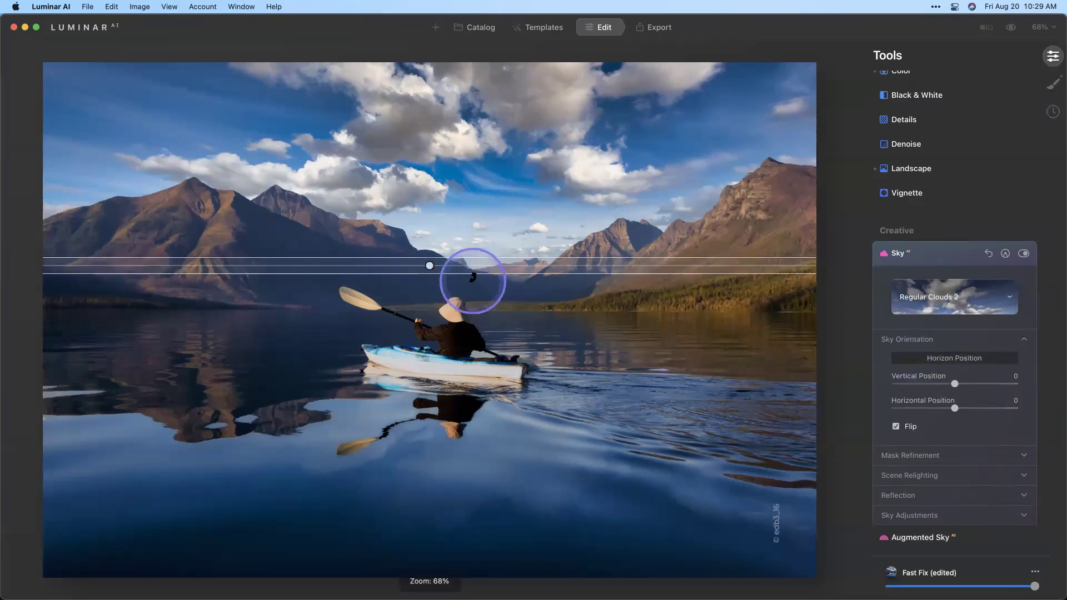
pyautogui.moveTo(474, 272); pyautogui.dragTo(473, 314)
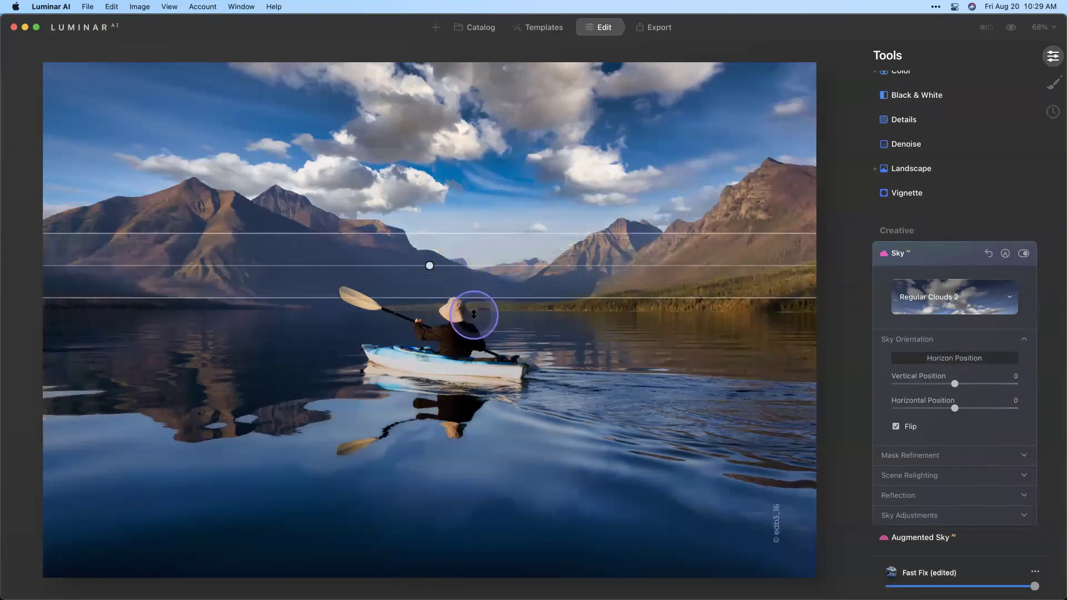
pyautogui.moveTo(429, 265)
pyautogui.mouseDown()
pyautogui.moveTo(428, 280)
pyautogui.moveTo(429, 261)
pyautogui.mouseUp()
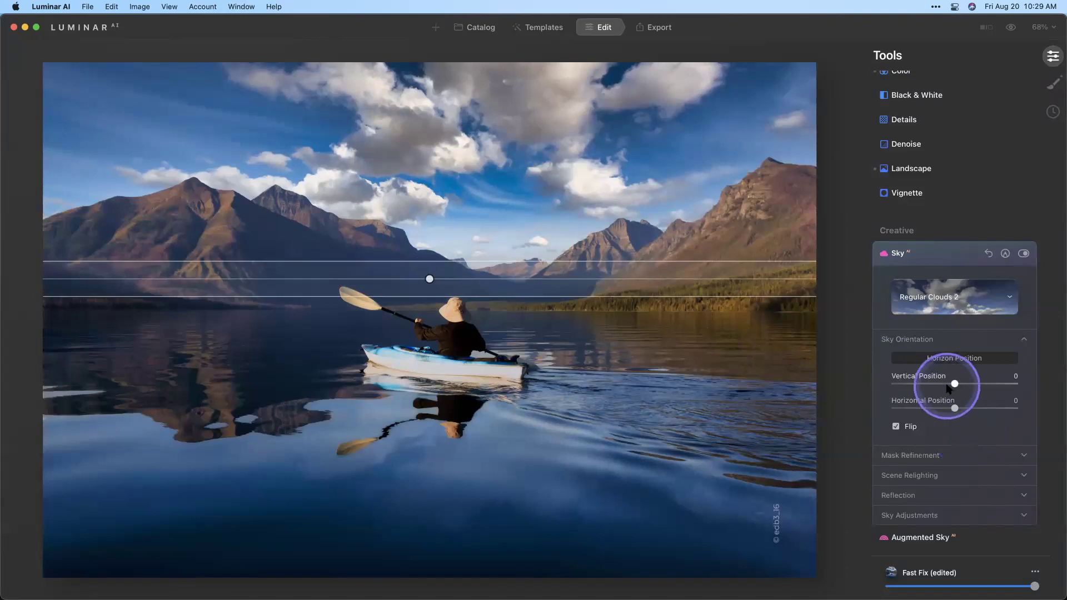
# Set the sky's Relight Strength to 0 and finish the horizon position adjustment.
pyautogui.click(925, 476)
pyautogui.scroll(-2, 928, 428)
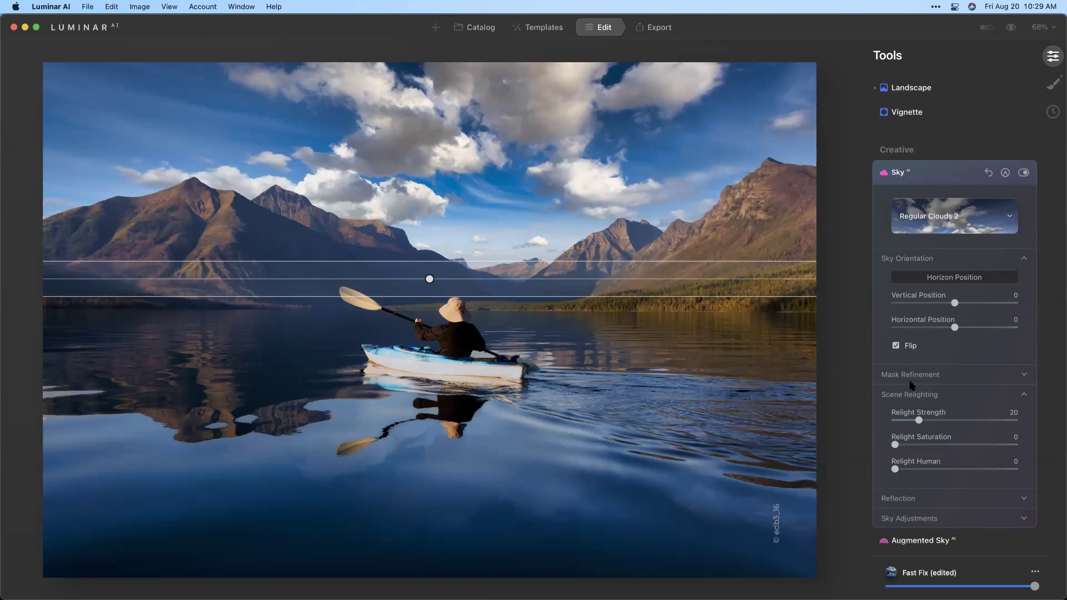
pyautogui.moveTo(919, 421); pyautogui.dragTo(896, 425)
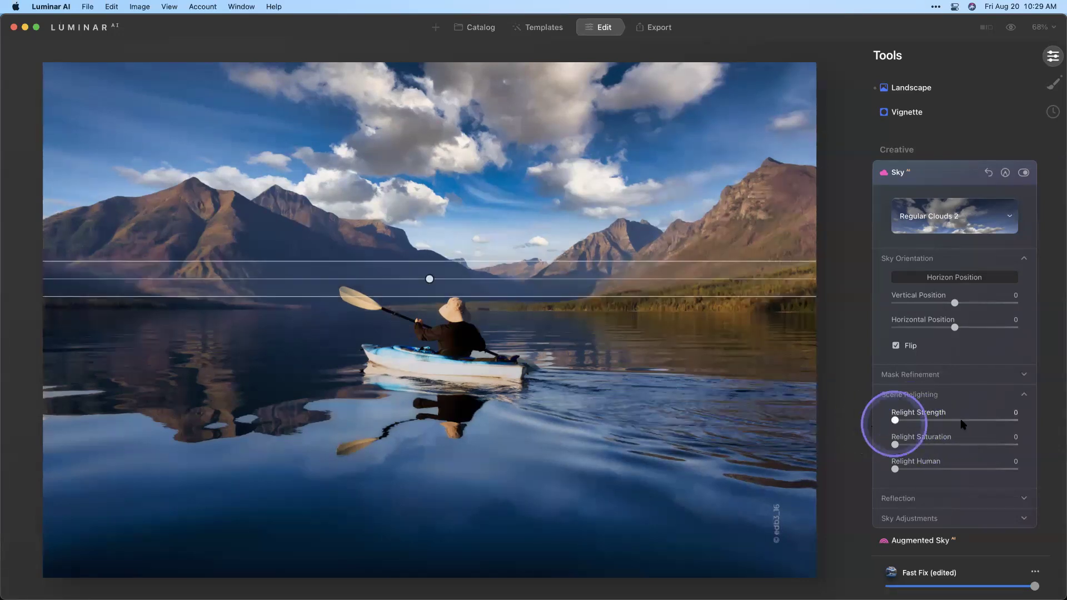
pyautogui.click(961, 280)
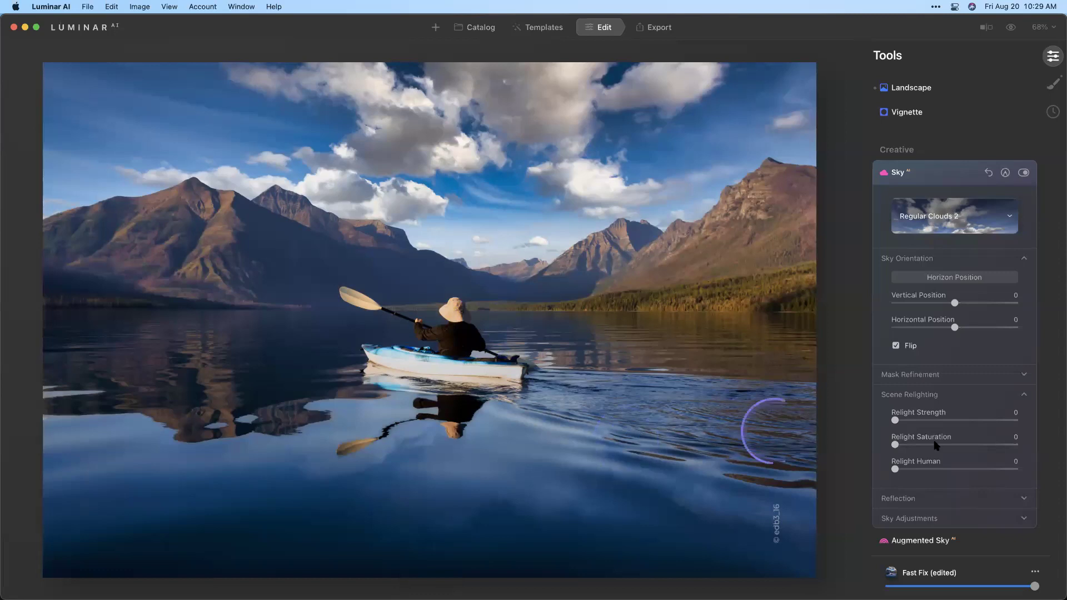
# Set the sky's Reflection Amount to 61 and its Water Blur to 5.
pyautogui.click(910, 500)
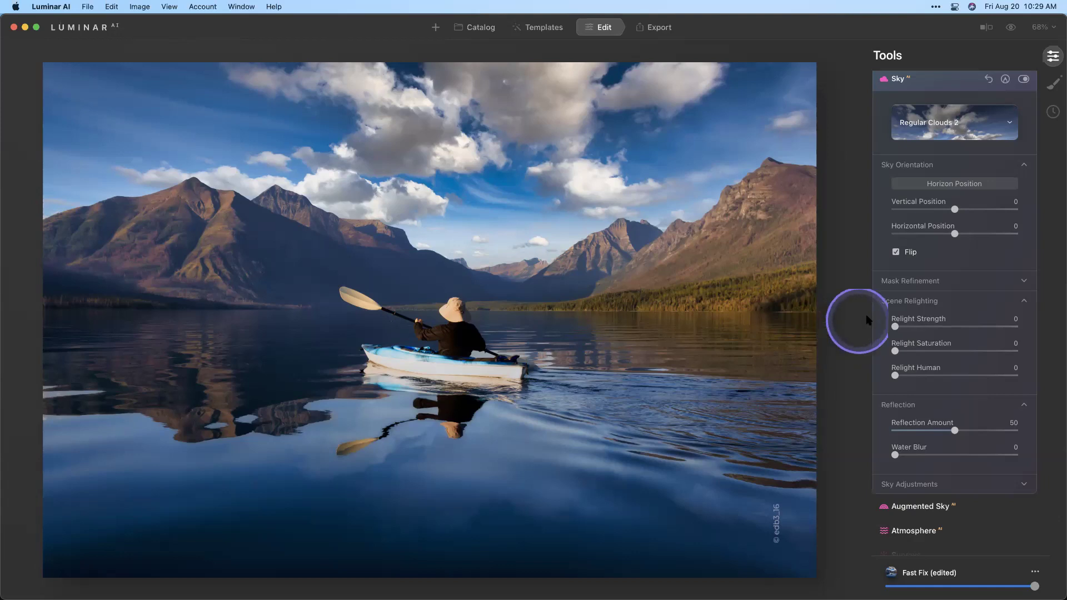
pyautogui.moveTo(955, 431)
pyautogui.mouseDown()
pyautogui.moveTo(1007, 431)
pyautogui.moveTo(967, 434)
pyautogui.mouseUp()
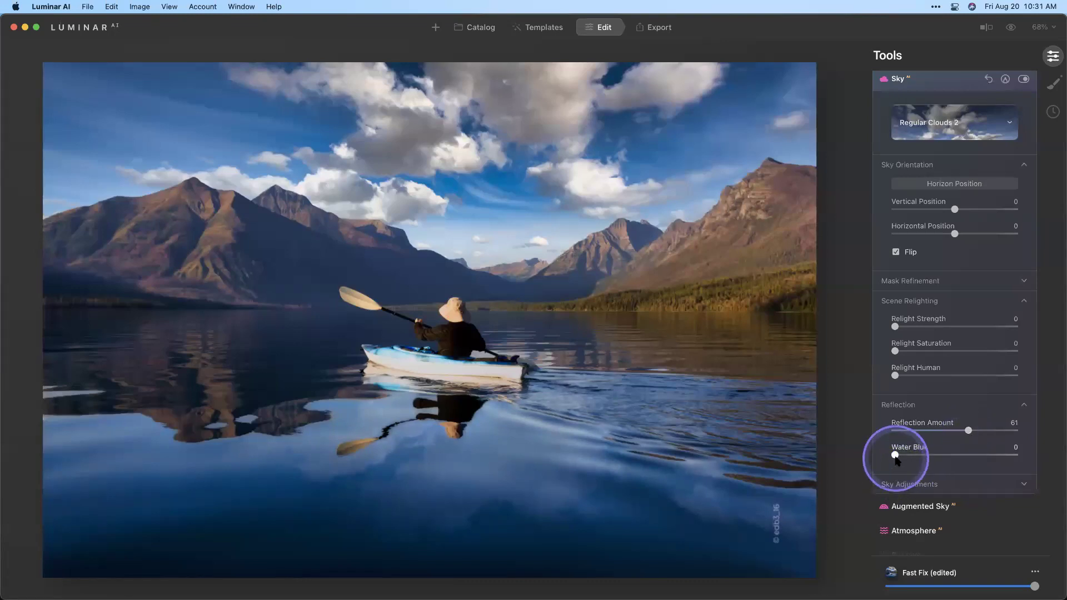
pyautogui.moveTo(895, 457); pyautogui.dragTo(901, 457)
# Set the replacement sky's Atmospheric Haze to 82 and keep its Defocus at 0.
pyautogui.scroll(-2, 901, 433)
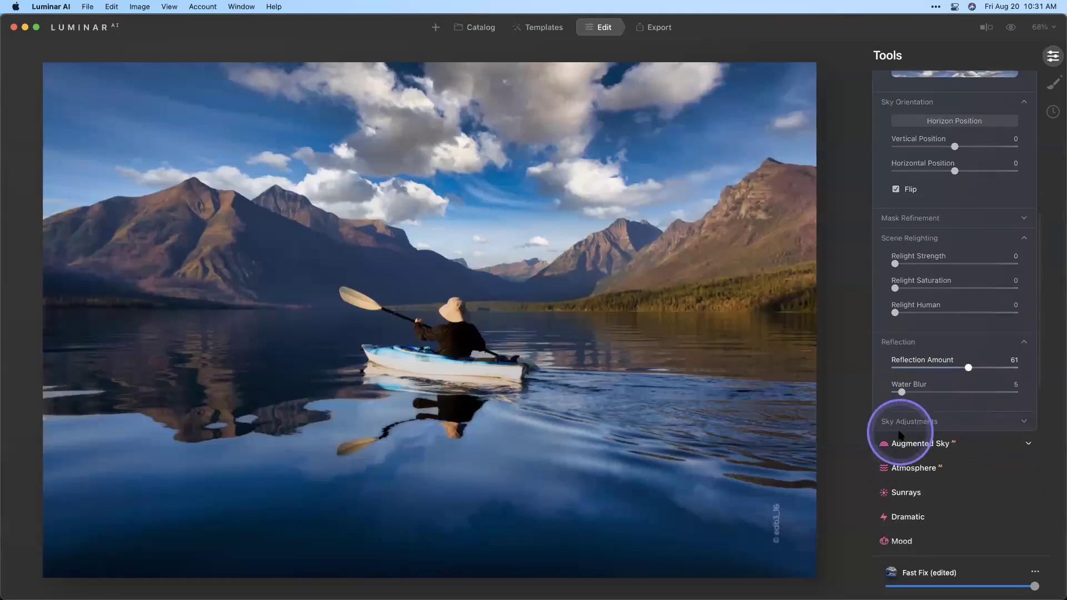
pyautogui.click(902, 422)
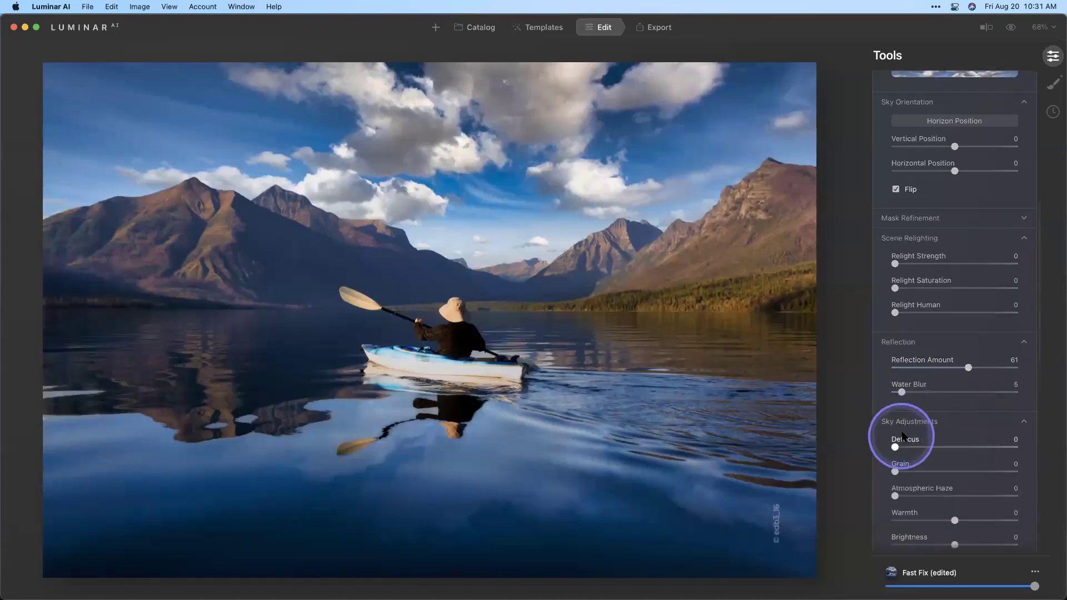
pyautogui.scroll(-2, 909, 428)
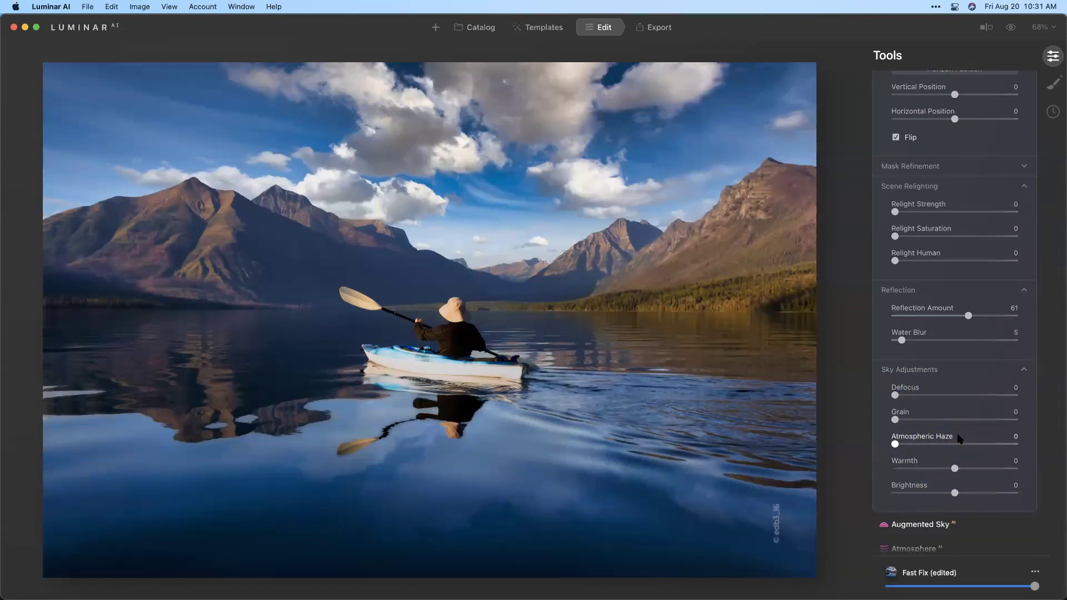
pyautogui.moveTo(895, 444); pyautogui.dragTo(1001, 448)
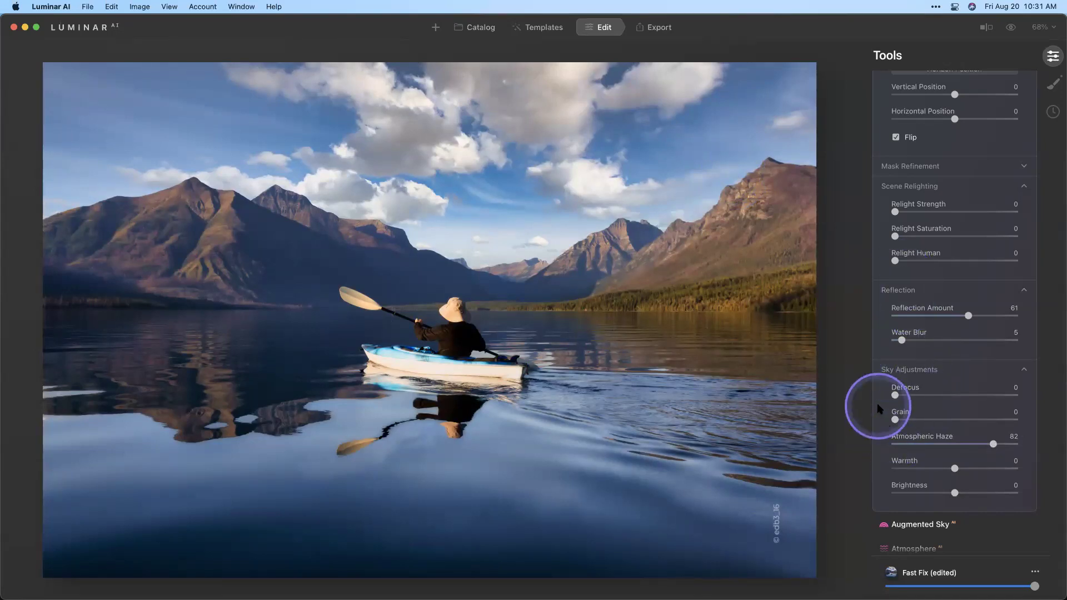
pyautogui.moveTo(895, 396)
pyautogui.mouseDown()
pyautogui.moveTo(968, 394)
pyautogui.moveTo(894, 400)
pyautogui.mouseUp()
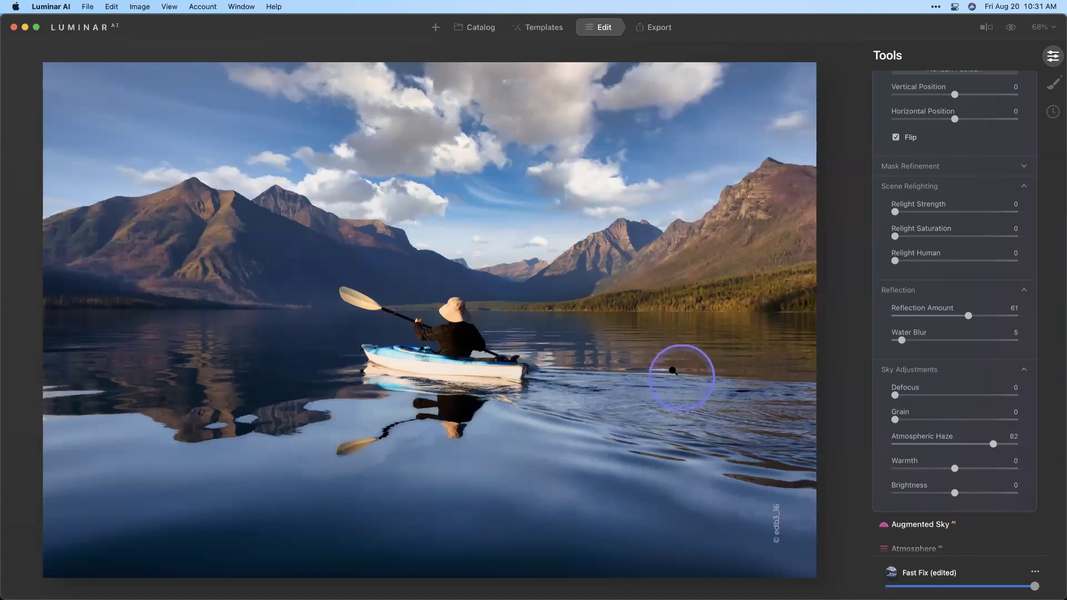
# Switch to Keynote and show slide 14, "Luminar AI as a Plugin", of the New Artist Friday presentation.
pyautogui.press('super+Tab')
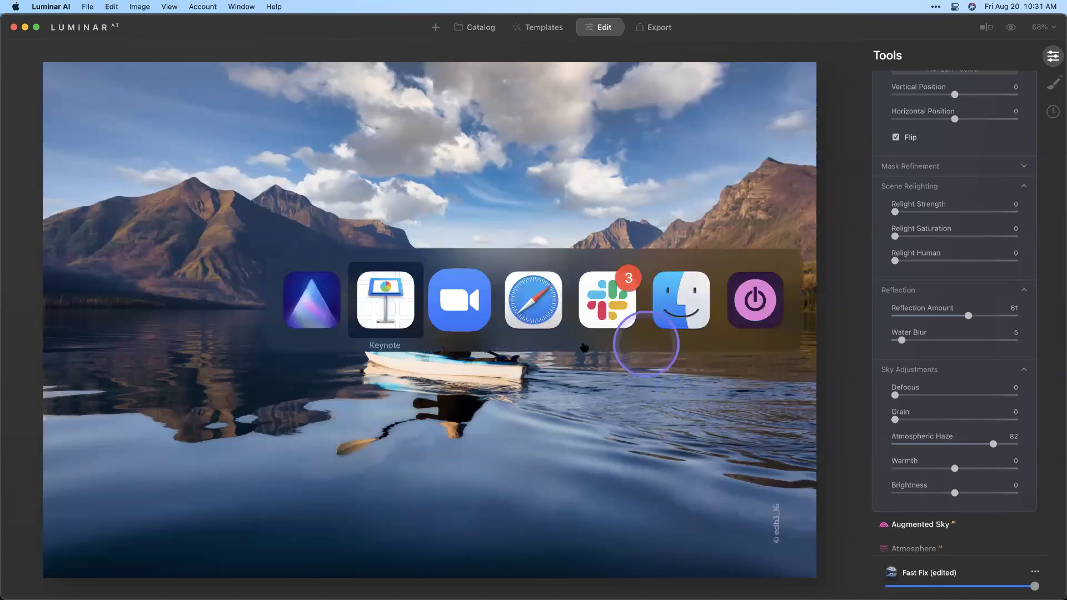
pyautogui.click(378, 312)
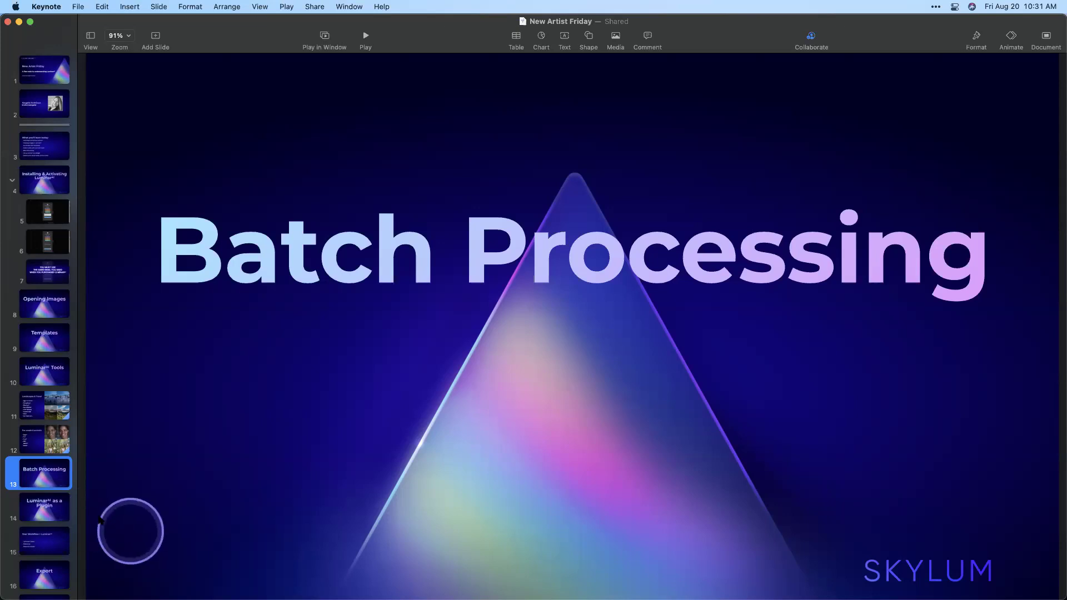
pyautogui.click(44, 506)
pyautogui.click(451, 441)
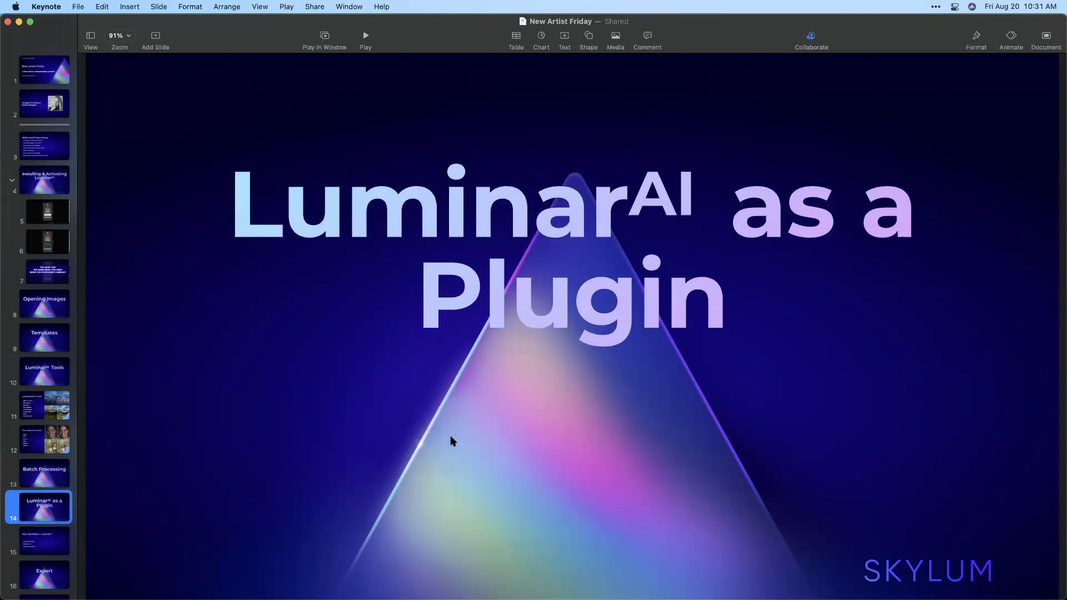
pyautogui.click(22, 257)
# Return to Luminar AI and open the photo of the couple in the kitchen from the New Artist Friday 2 album for editing.
pyautogui.press('super+Tab')
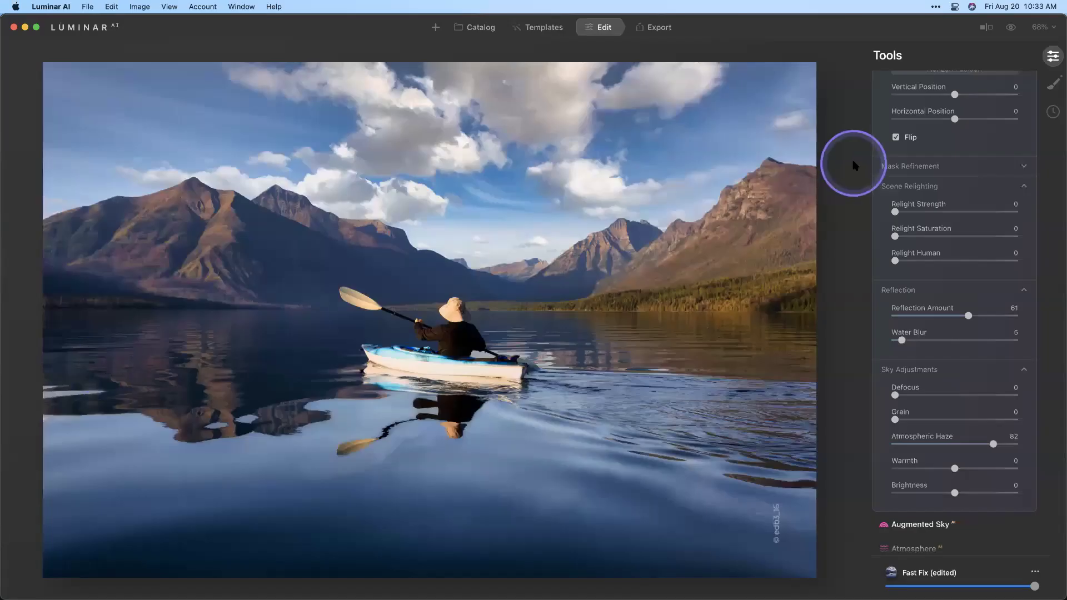
pyautogui.click(482, 27)
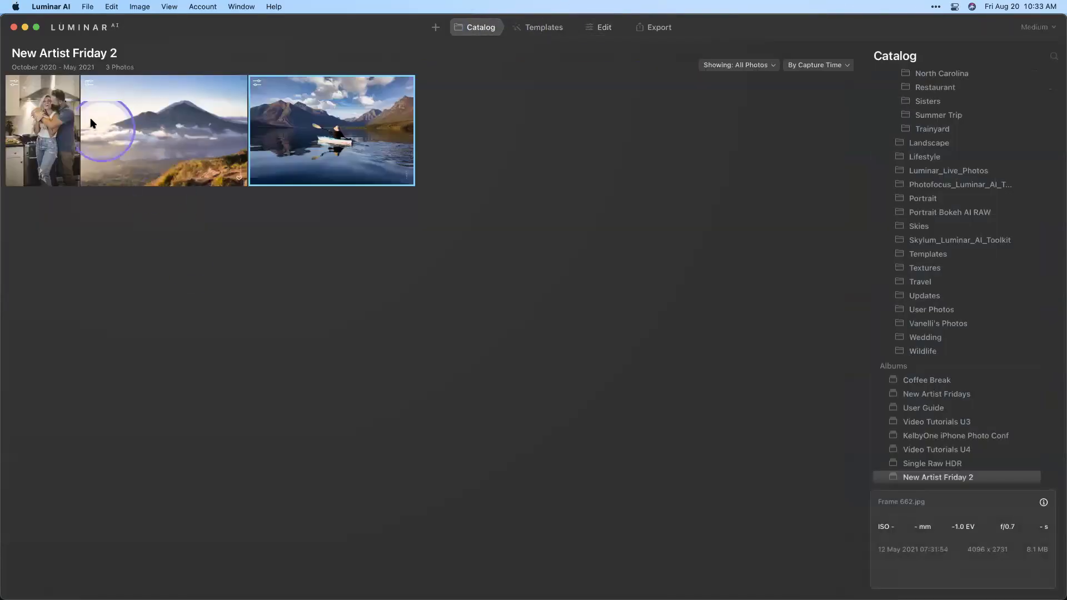
pyautogui.doubleClick(52, 130)
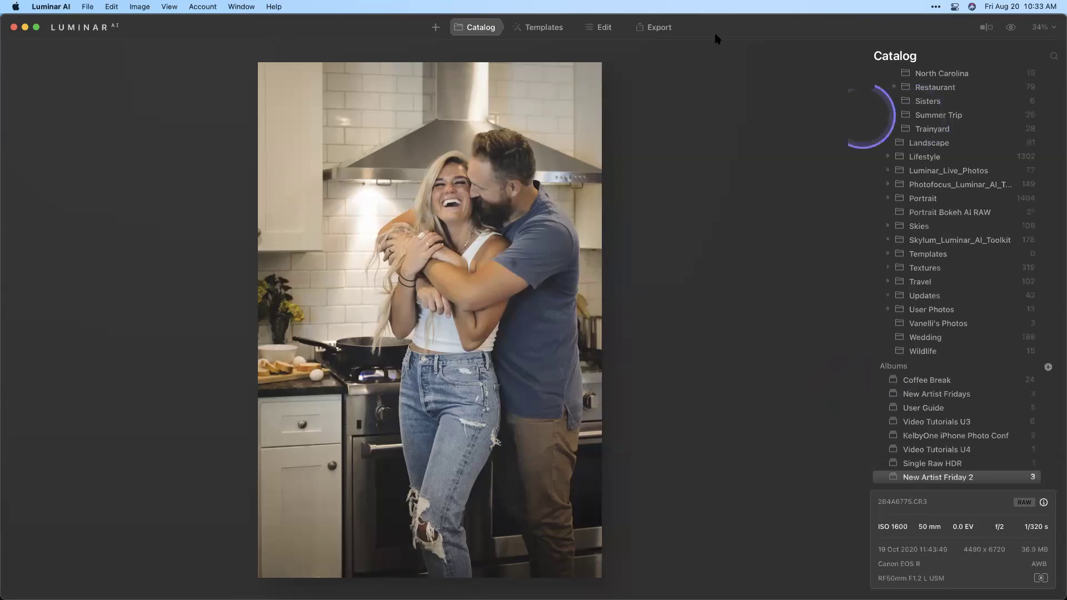
pyautogui.click(616, 29)
# Examine the Optics tool's distortion, chromatic aberration, defringe and devignette options, including its advanced settings.
pyautogui.click(913, 352)
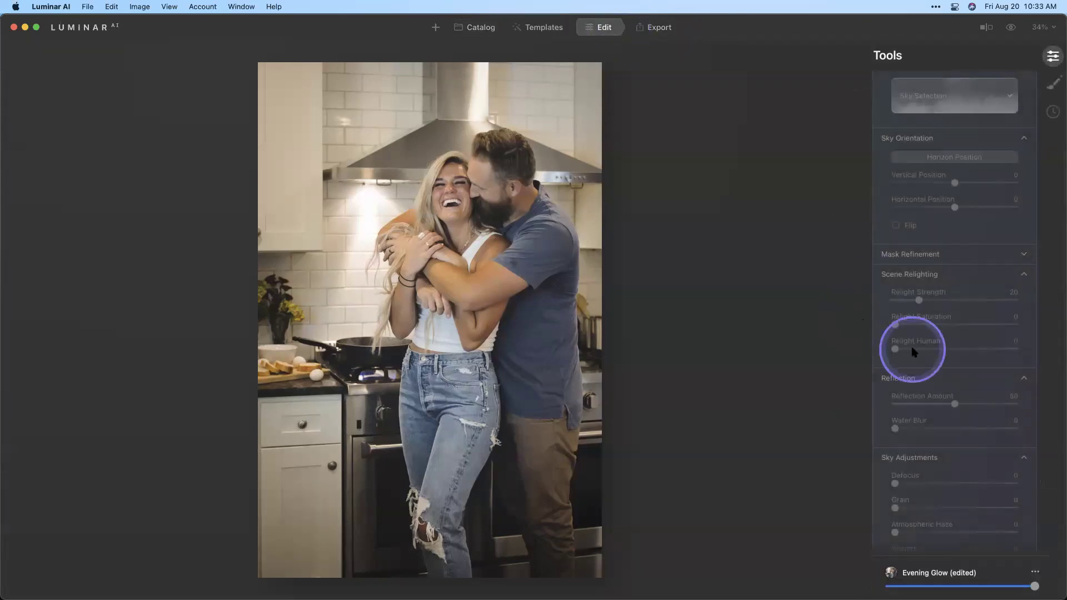
pyautogui.click(896, 429)
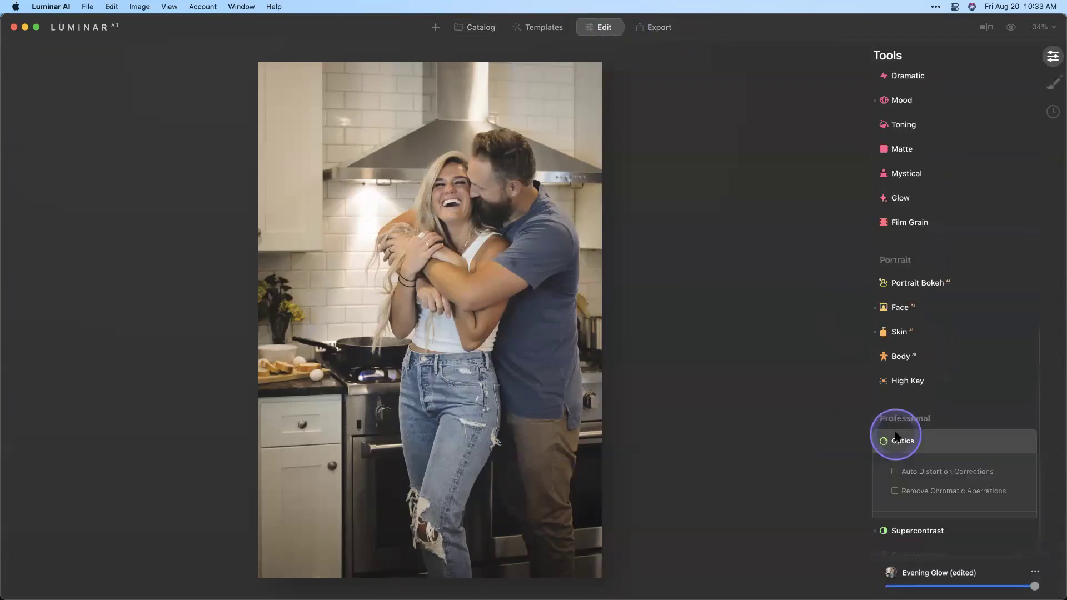
pyautogui.click(892, 433)
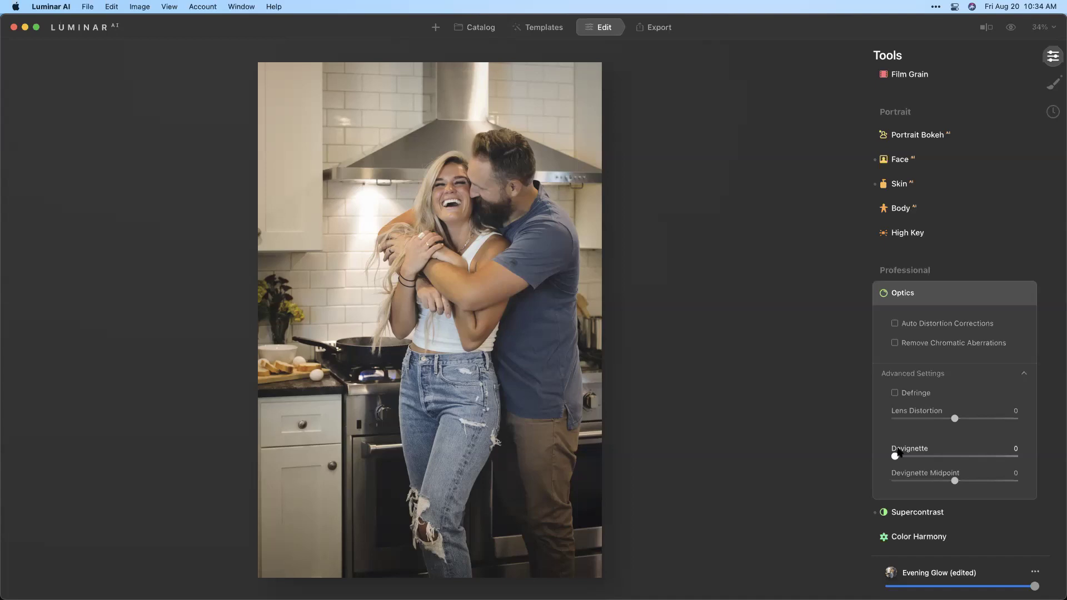
pyautogui.click(906, 236)
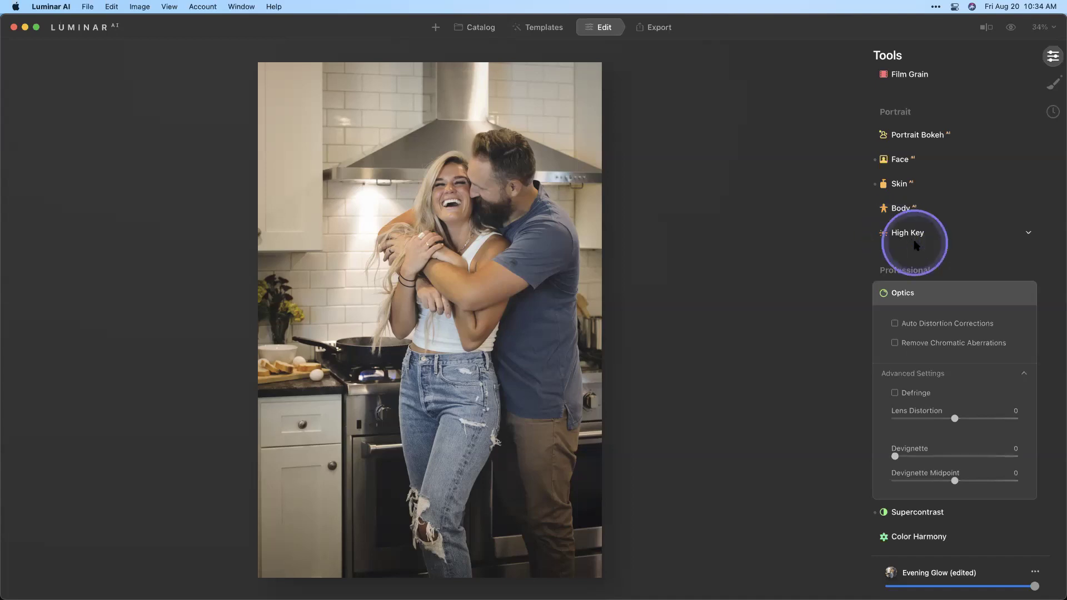
# Add a Glow of type Orton Effect Soft to the couple photo with an amount of 56.
pyautogui.scroll(6, 916, 245)
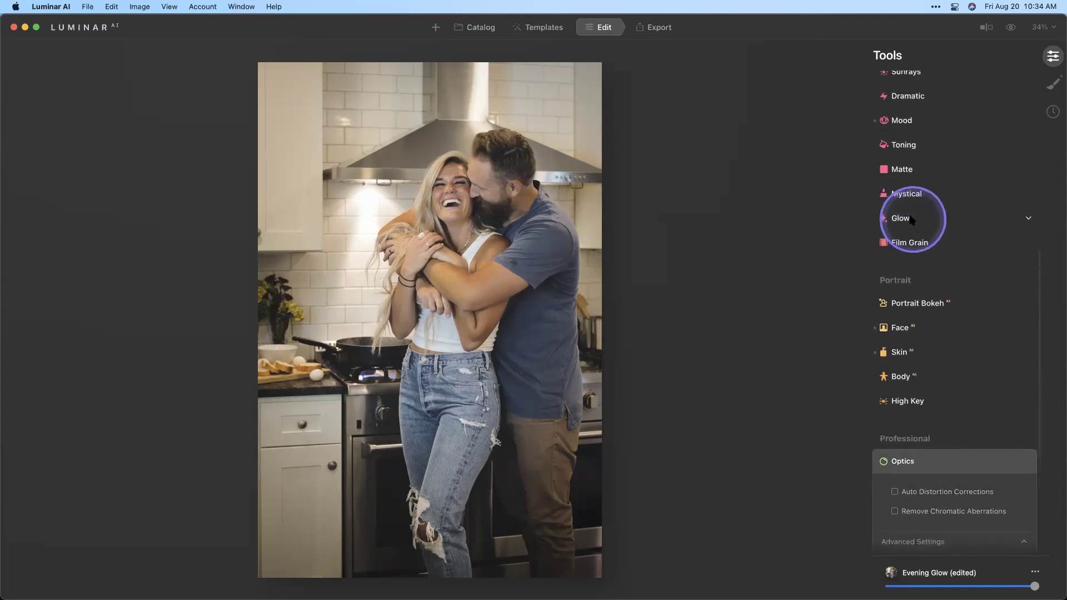
pyautogui.click(911, 218)
pyautogui.click(954, 248)
pyautogui.moveTo(954, 248); pyautogui.dragTo(965, 302)
pyautogui.click(961, 301)
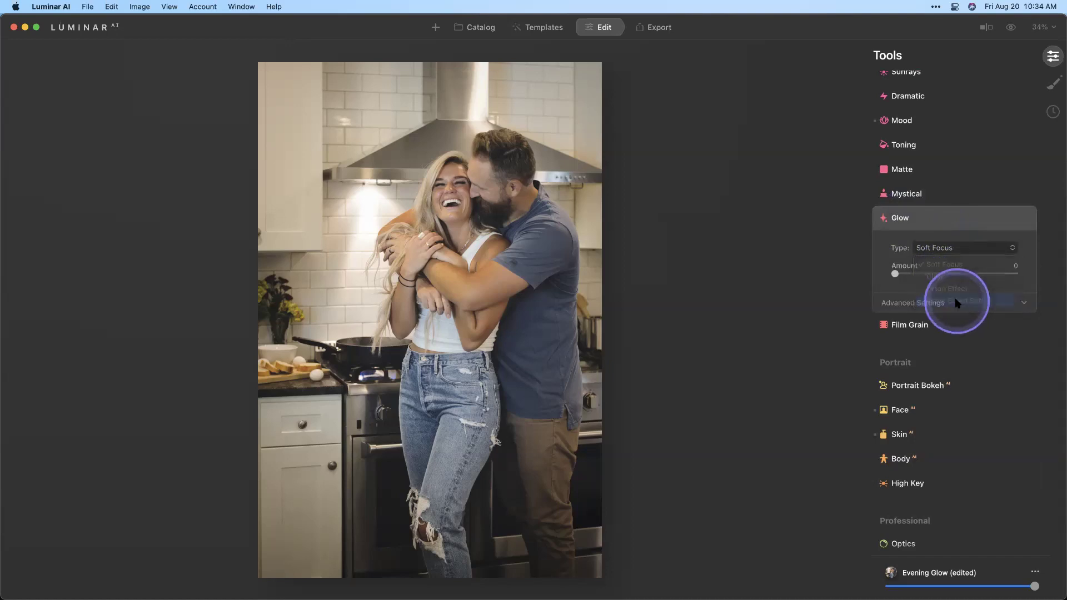
pyautogui.moveTo(895, 273); pyautogui.dragTo(954, 247)
# Try the Orton Effect, Glow and Soft Focus types on the couple photo, ending on Orton Effect.
pyautogui.click(954, 248)
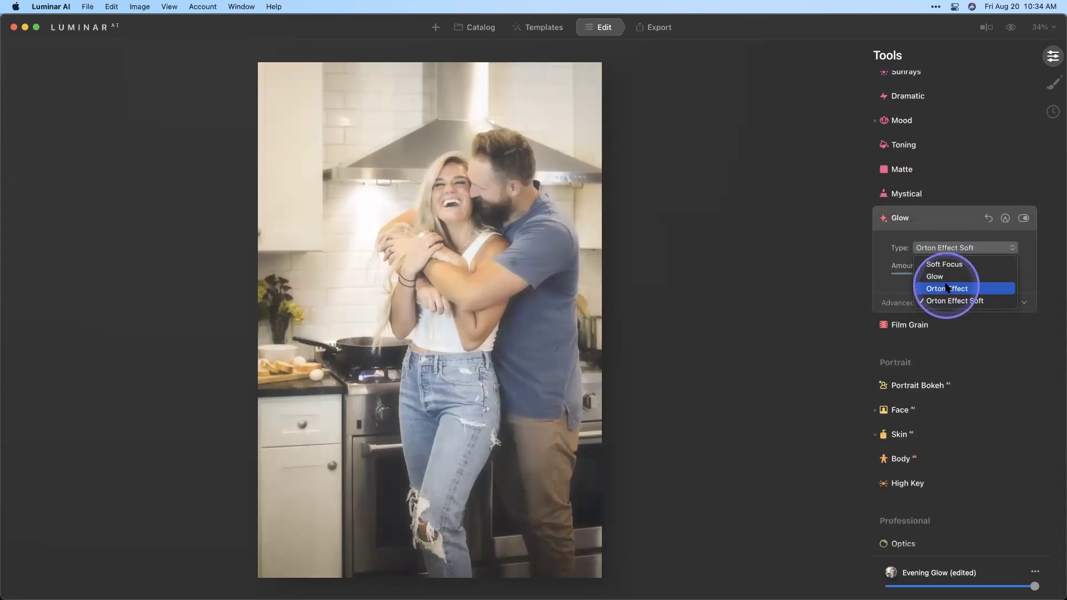
pyautogui.click(947, 287)
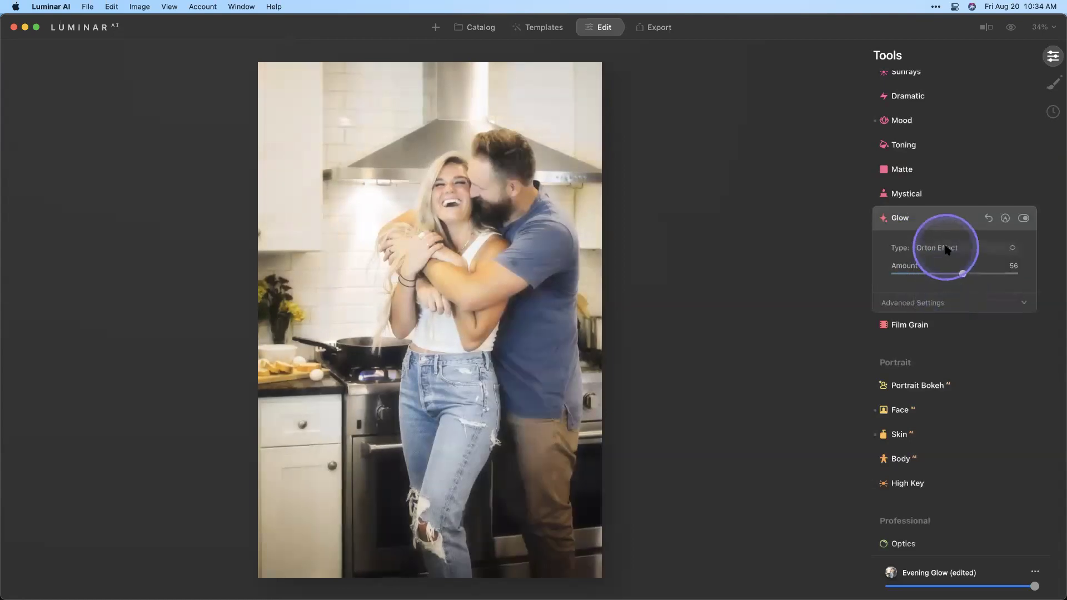
pyautogui.click(947, 251)
pyautogui.click(939, 277)
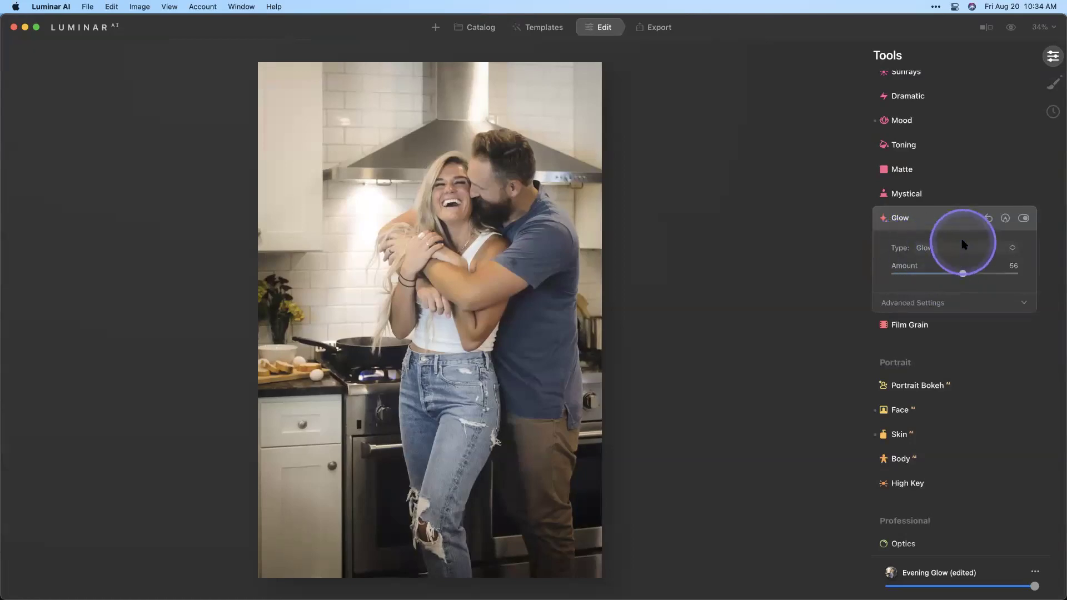
pyautogui.click(956, 252)
pyautogui.click(950, 263)
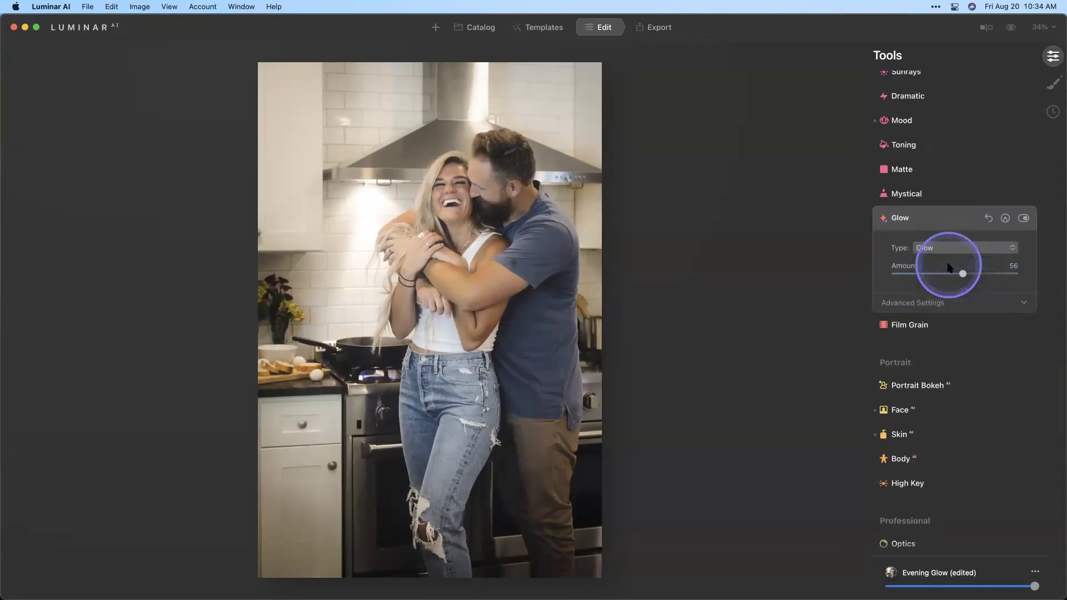
pyautogui.click(953, 248)
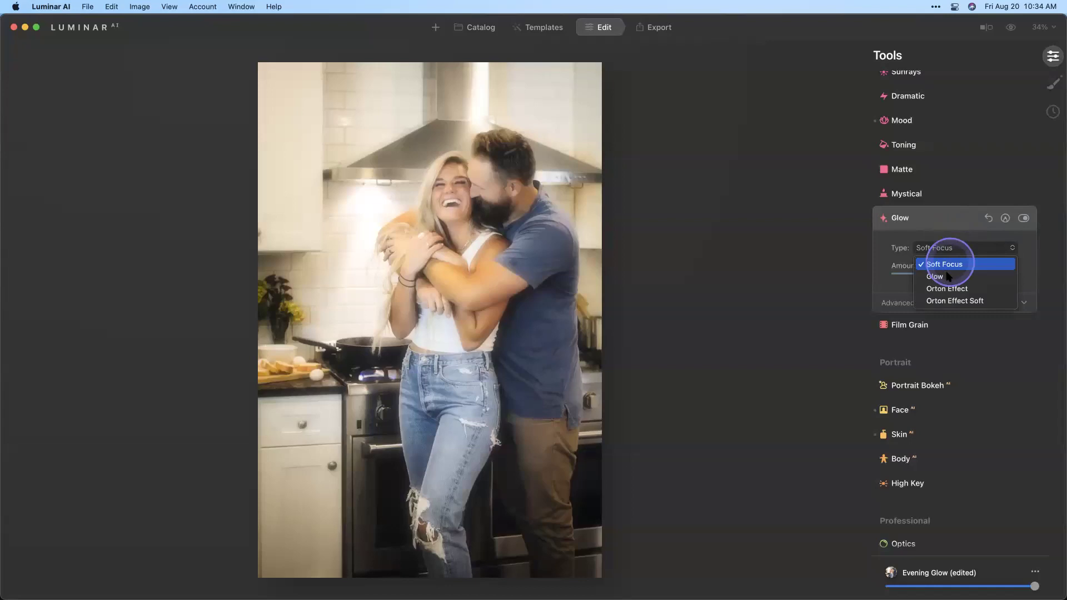
pyautogui.click(948, 288)
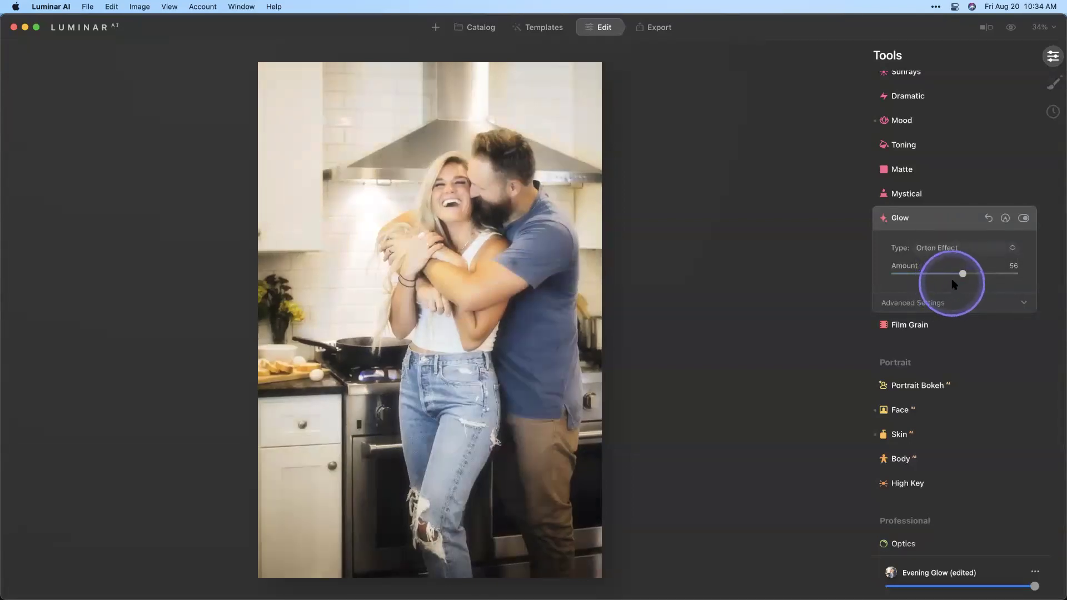
# Set the Glow type to Orton Effect Soft and reduce its amount to 21.
pyautogui.click(950, 250)
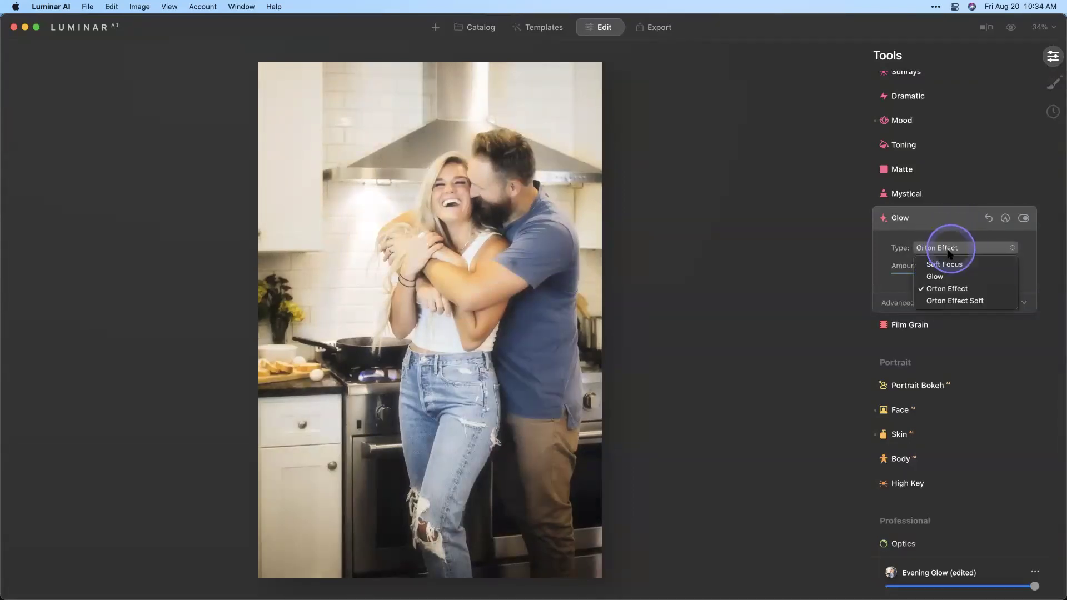
pyautogui.click(946, 300)
pyautogui.moveTo(963, 274); pyautogui.dragTo(919, 283)
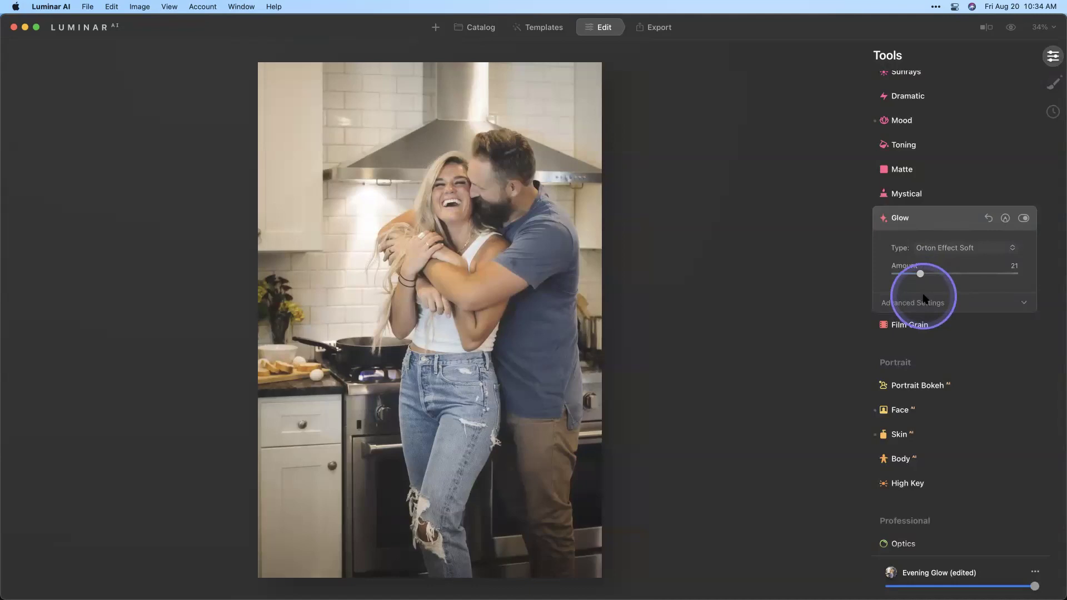
# Set the Vignette amount on the couple photo to 50.
pyautogui.scroll(10, 923, 303)
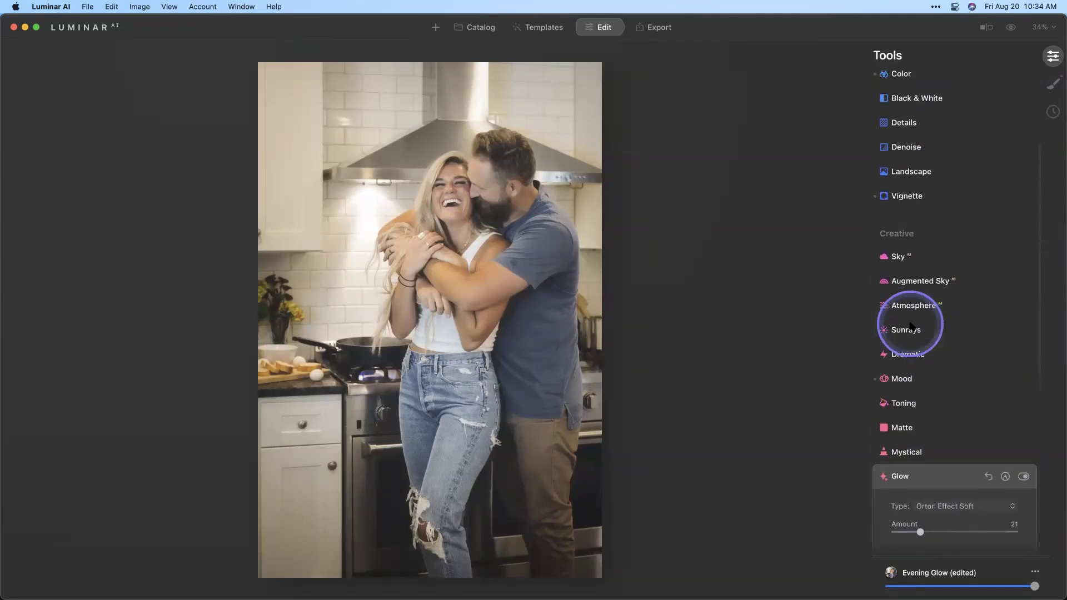
pyautogui.click(918, 207)
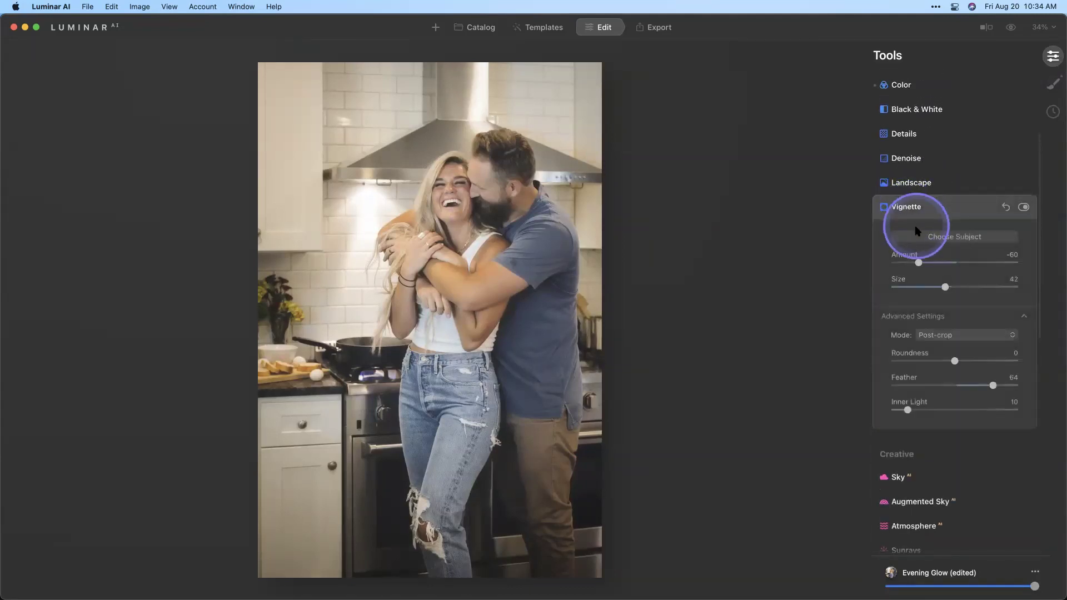
pyautogui.scroll(-1, 923, 270)
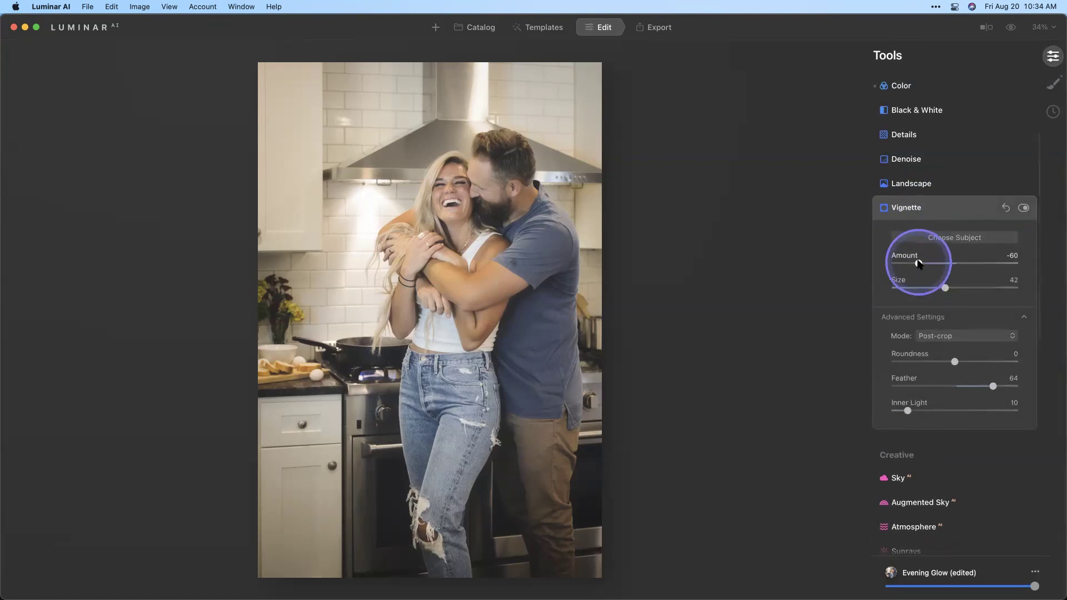
pyautogui.moveTo(931, 264); pyautogui.dragTo(991, 261)
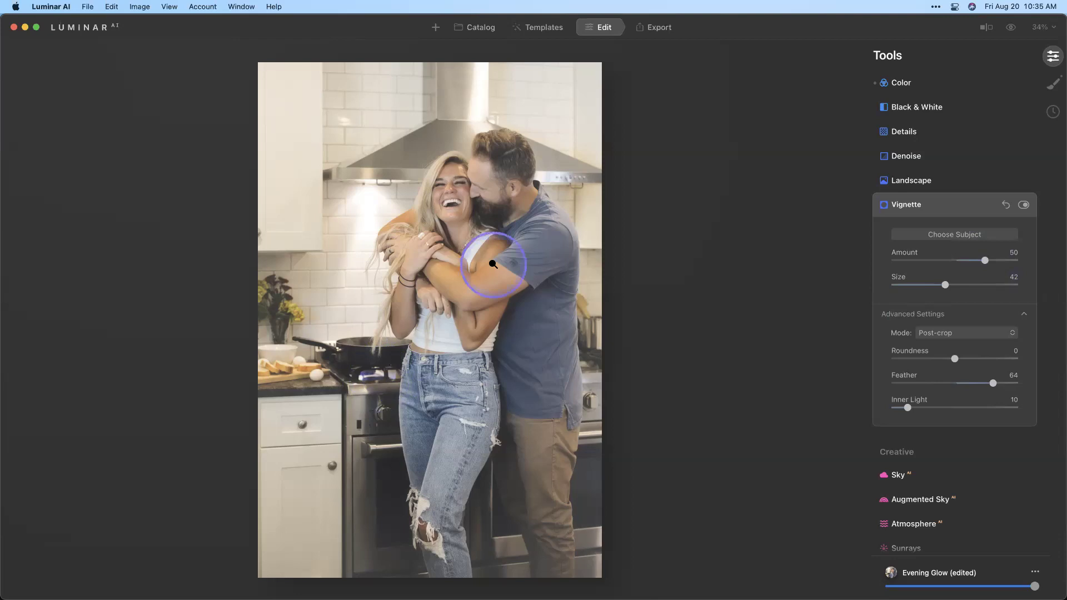
# Switch to Keynote and show the slide about combining existing workflows with Luminar AI.
pyautogui.press('super+Tab')
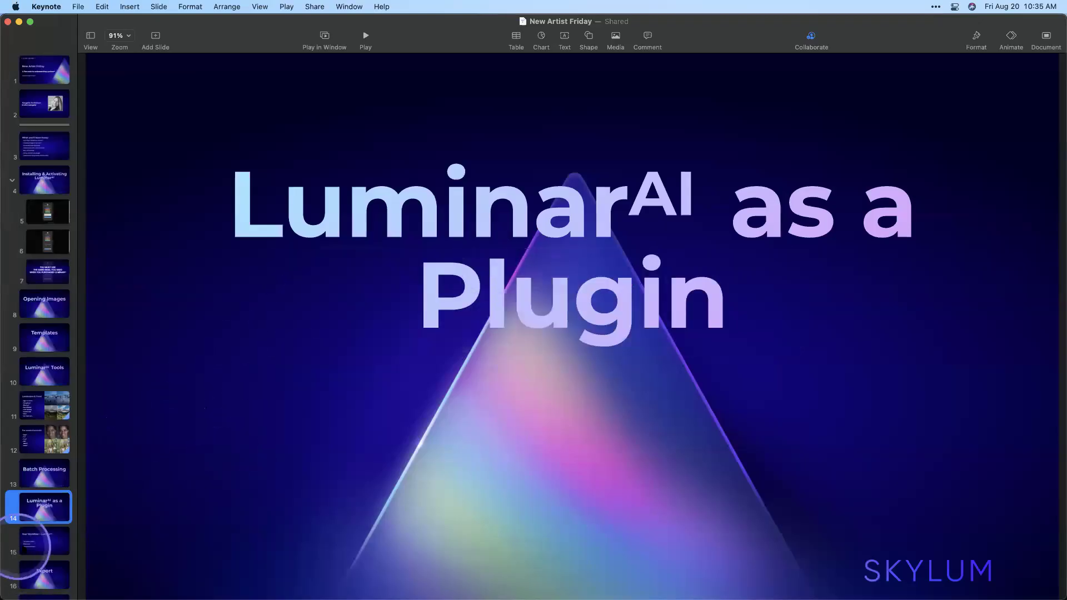
pyautogui.click(34, 542)
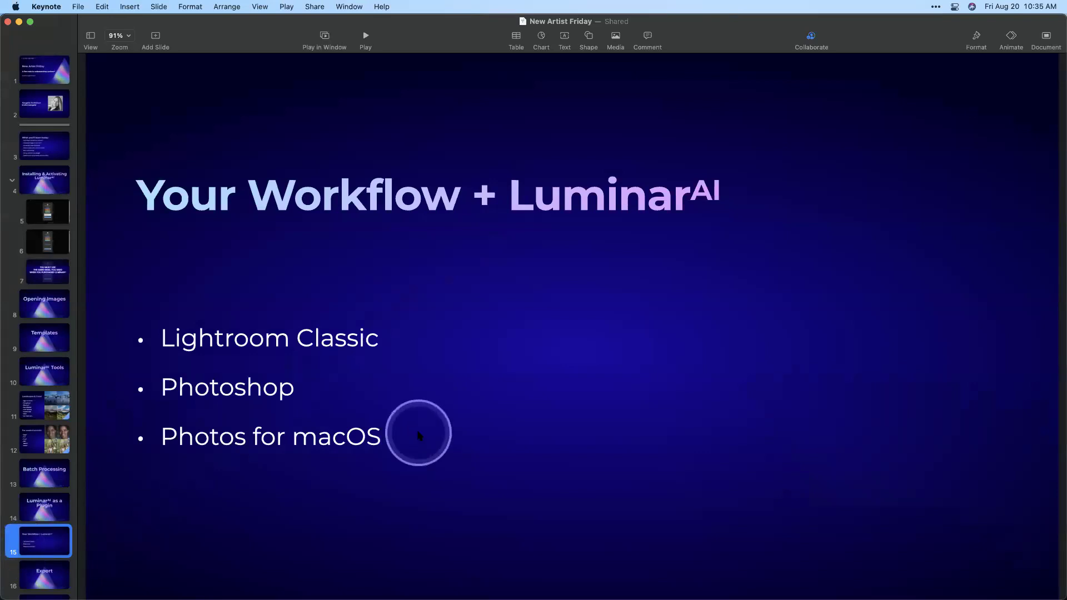
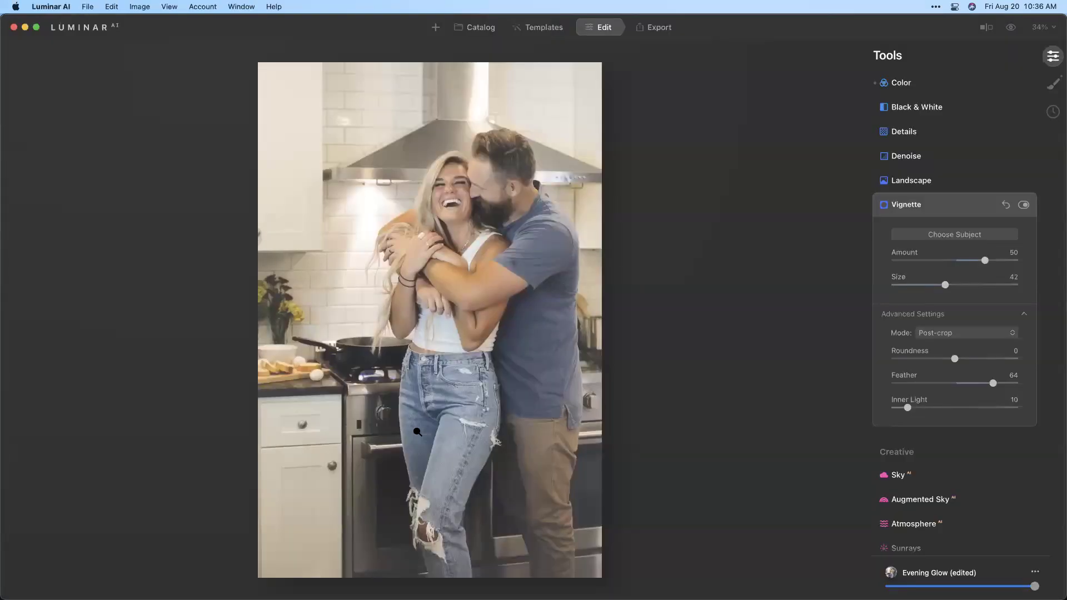
# Begin exporting the couple photo as a JPEG at quality 75 and original size, reviewing the color space choices.
pyautogui.rightClick(501, 245)
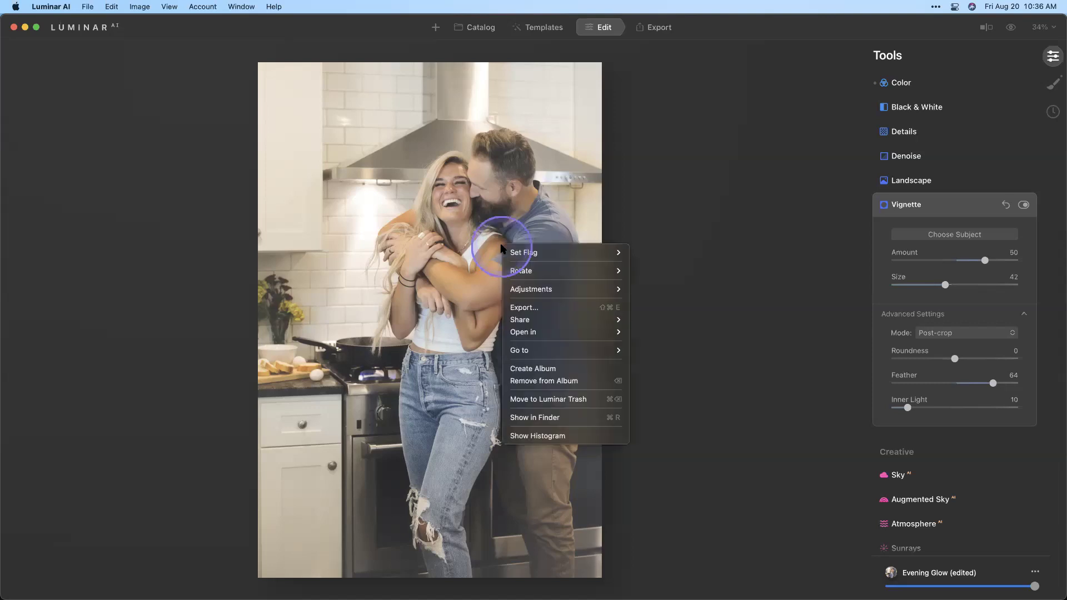
pyautogui.click(530, 306)
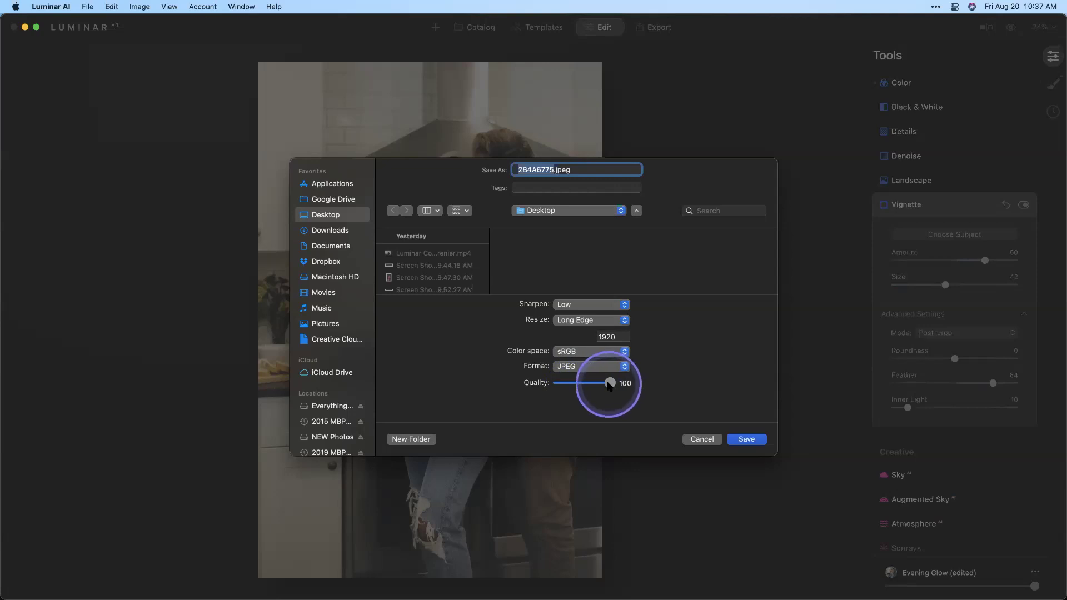
pyautogui.moveTo(611, 385); pyautogui.dragTo(594, 391)
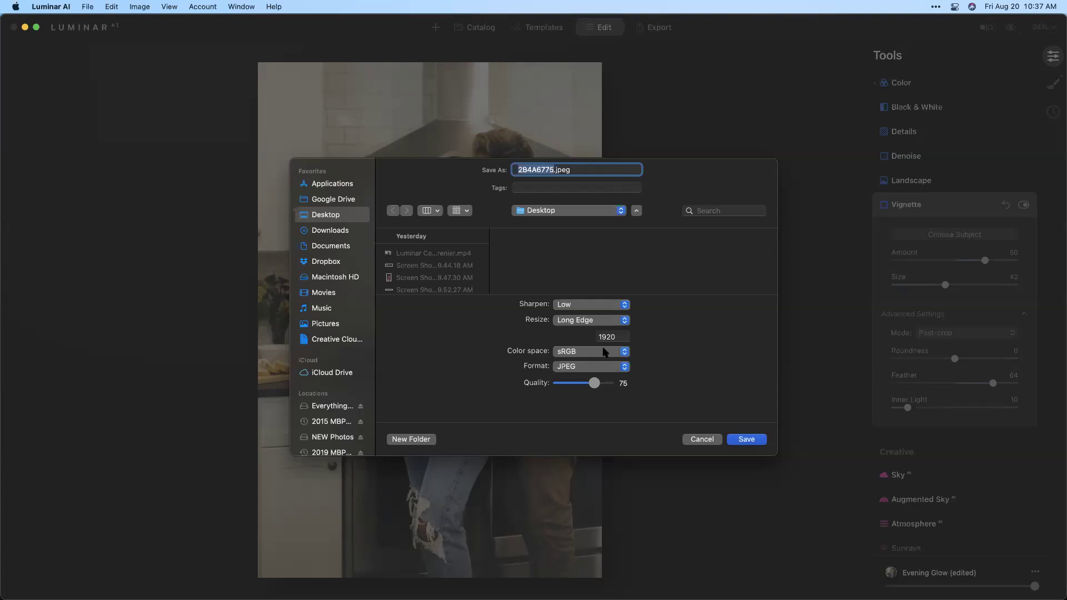
pyautogui.click(591, 321)
pyautogui.click(588, 309)
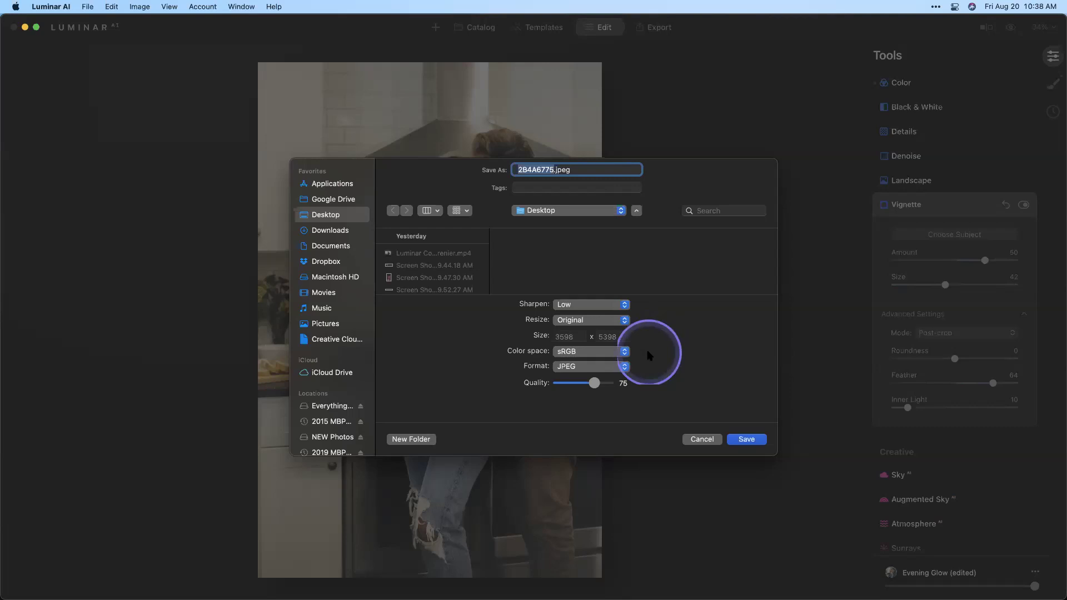
pyautogui.click(623, 351)
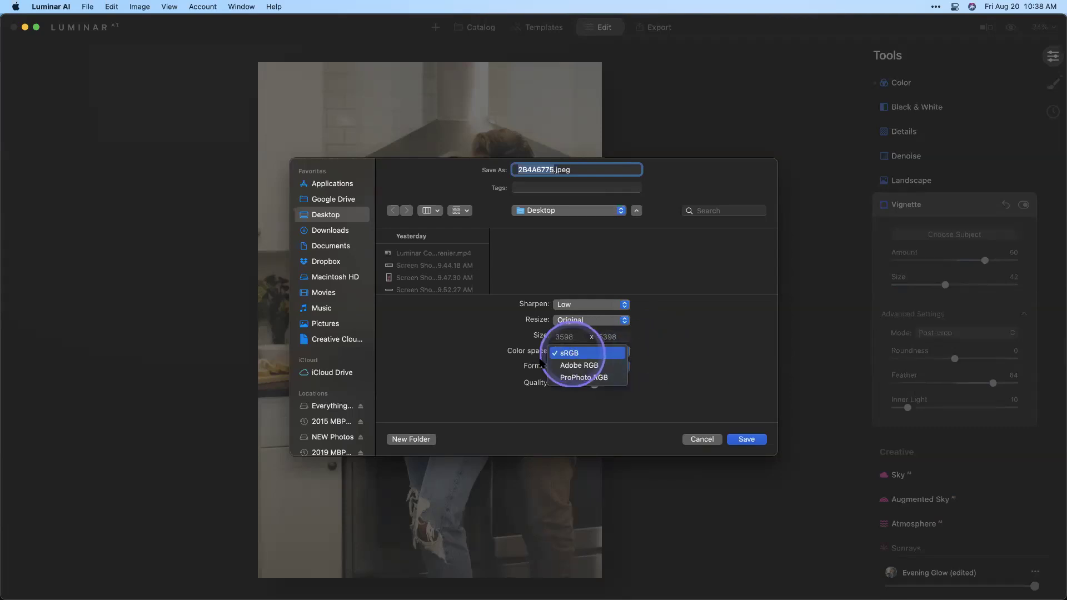
pyautogui.click(517, 364)
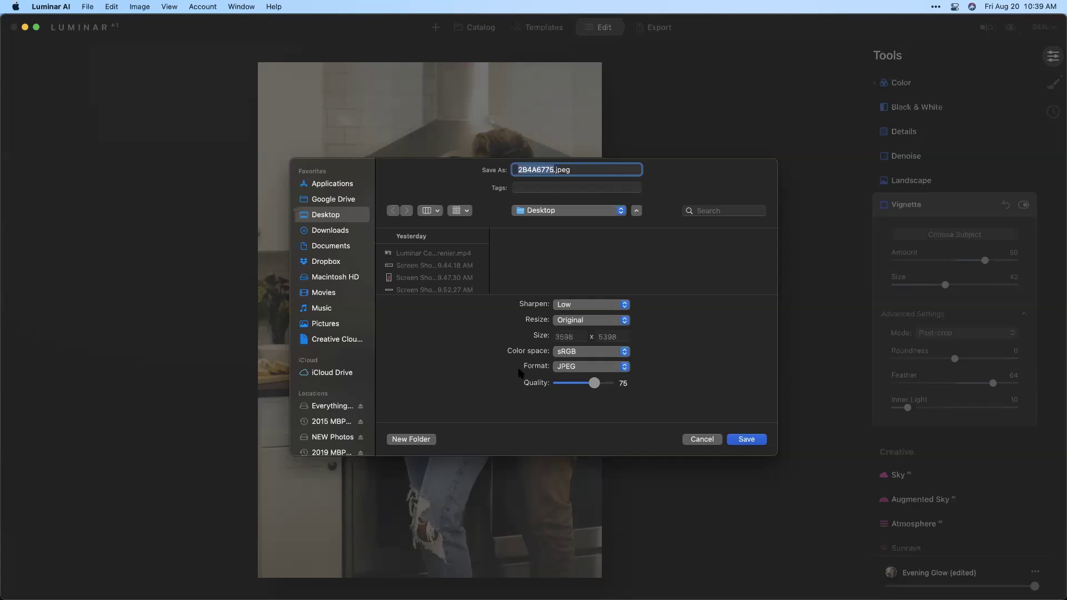
pyautogui.press('Right')
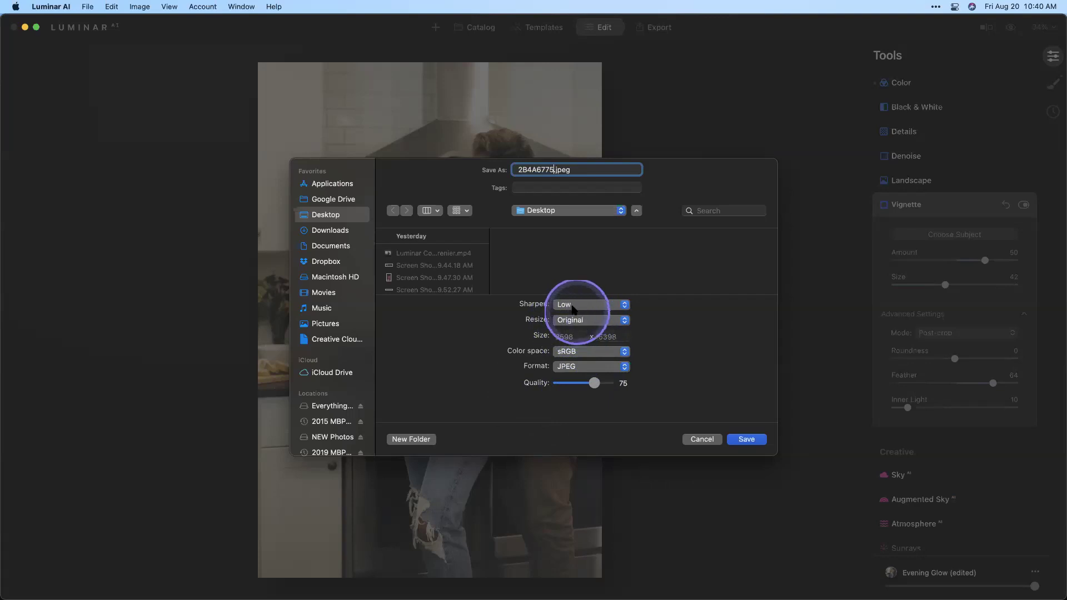
# Set the export to ProPhoto RGB, TIFF and 300 pixels/inch, and append _archive to the file name.
pyautogui.click(567, 352)
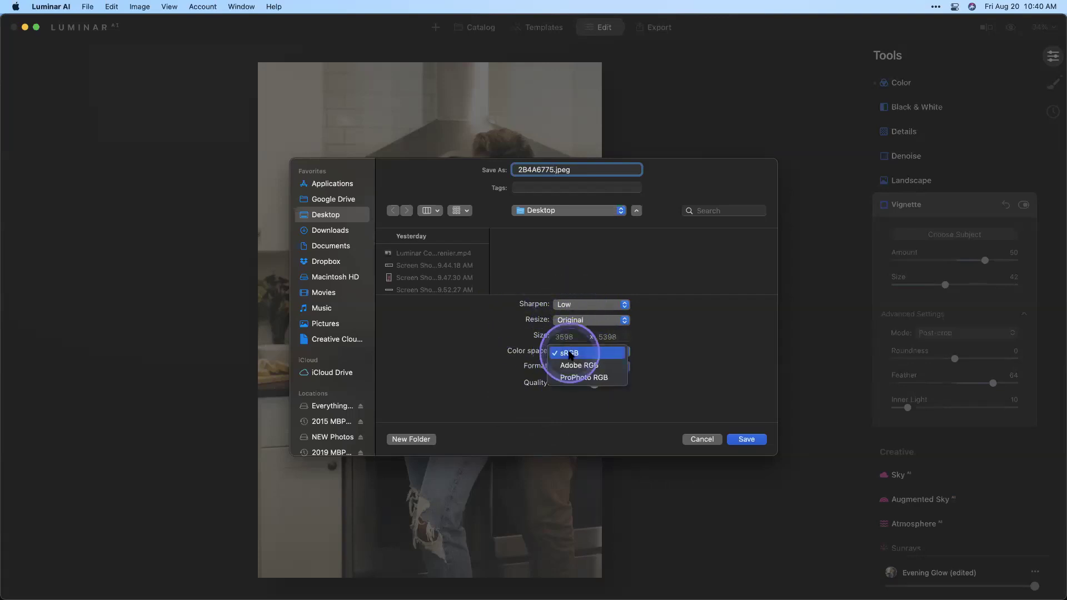
pyautogui.click(579, 378)
pyautogui.click(577, 367)
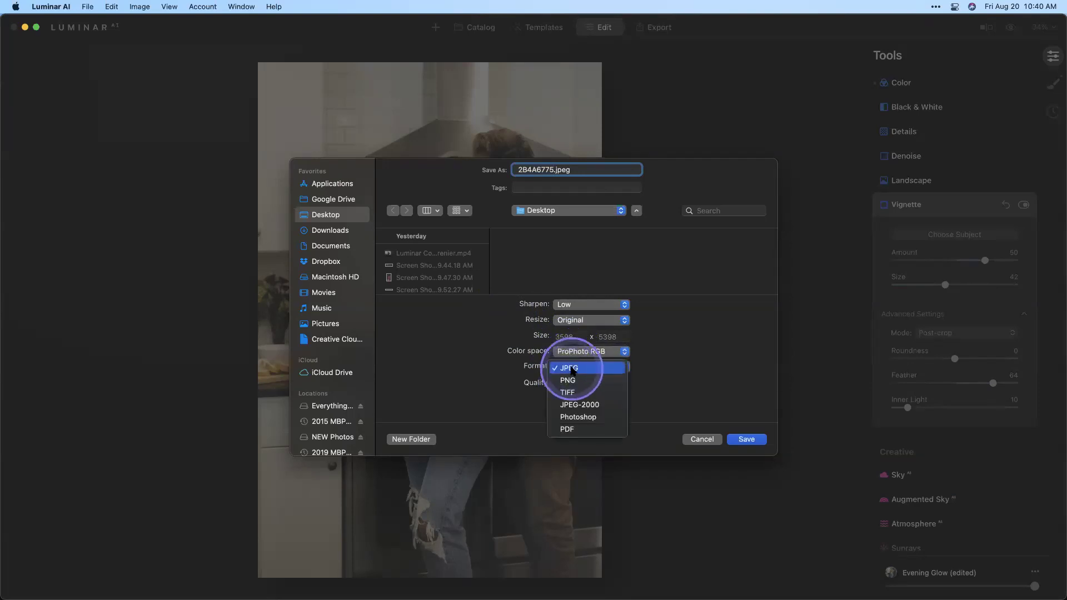
pyautogui.click(568, 393)
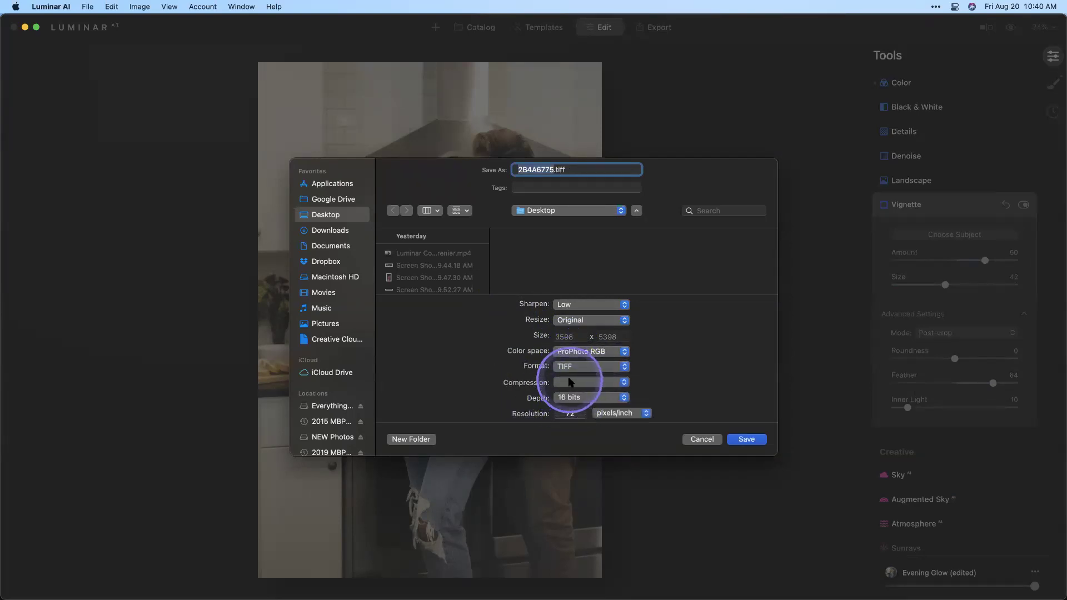
pyautogui.doubleClick(570, 413)
pyautogui.write('300')
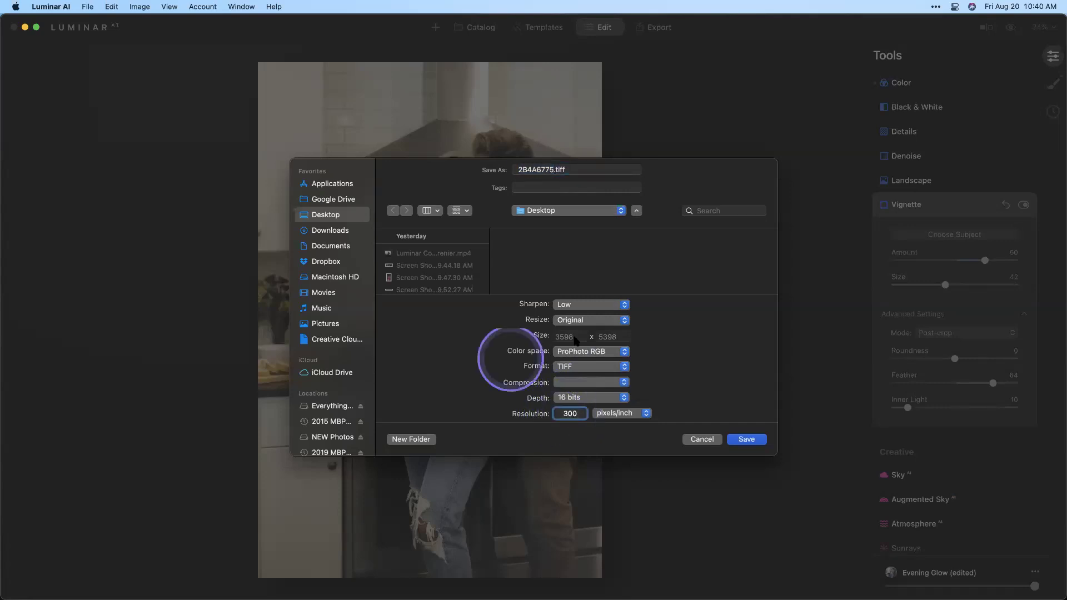
pyautogui.click(554, 170)
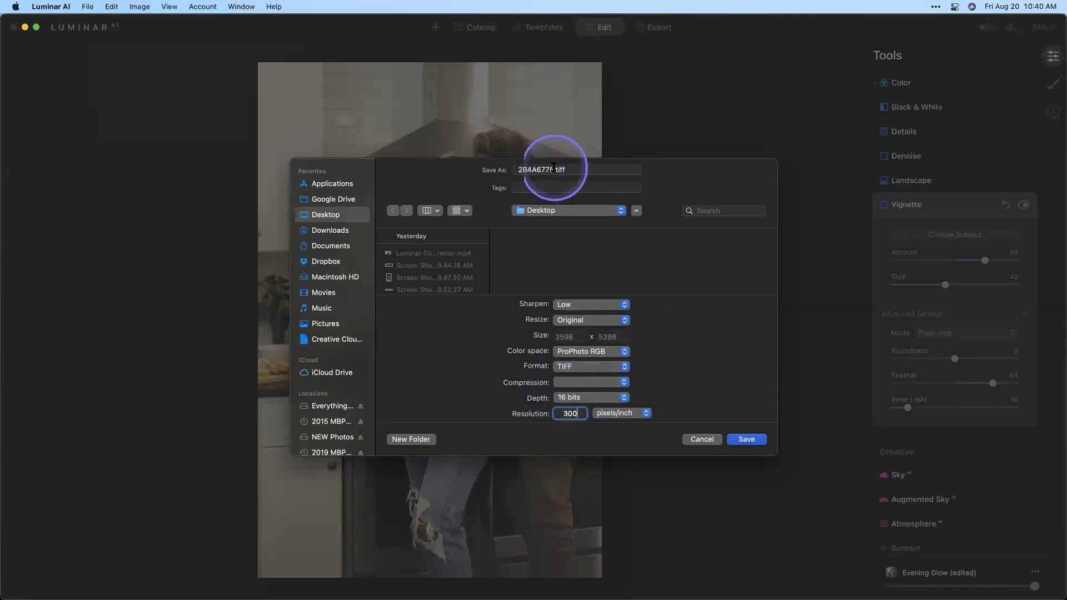
pyautogui.write('_archive')
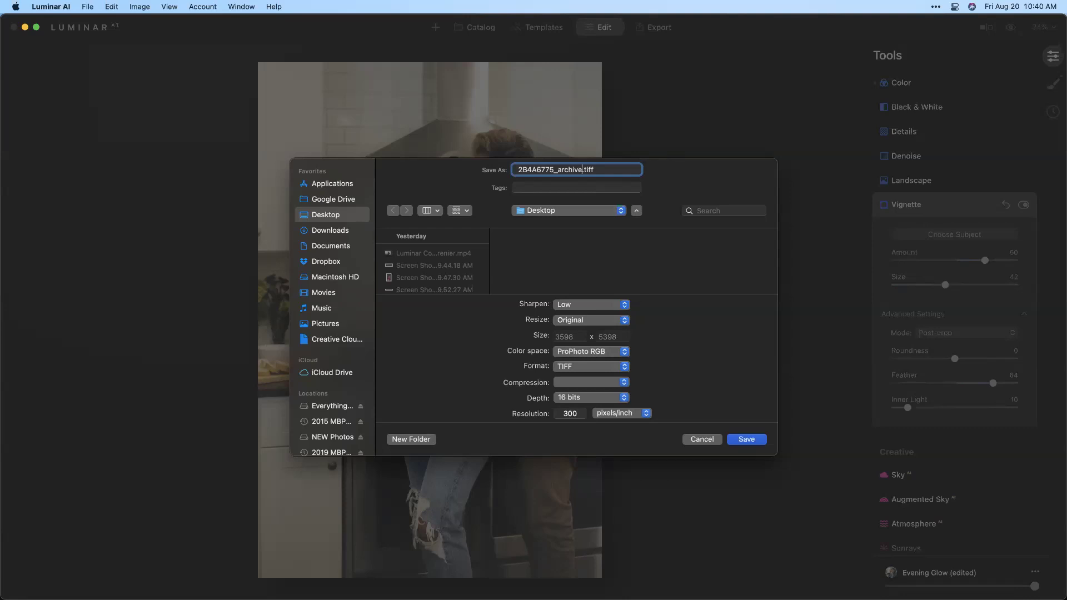
# Change the export file name suffix to _FB and resize the image by Long Edge.
pyautogui.press('BackSpace')
pyautogui.press('BackSpace')
pyautogui.press('BackSpace')
pyautogui.press('BackSpace')
pyautogui.press('BackSpace')
pyautogui.press('BackSpace')
pyautogui.press('BackSpace')
pyautogui.write('FB')
pyautogui.click(597, 321)
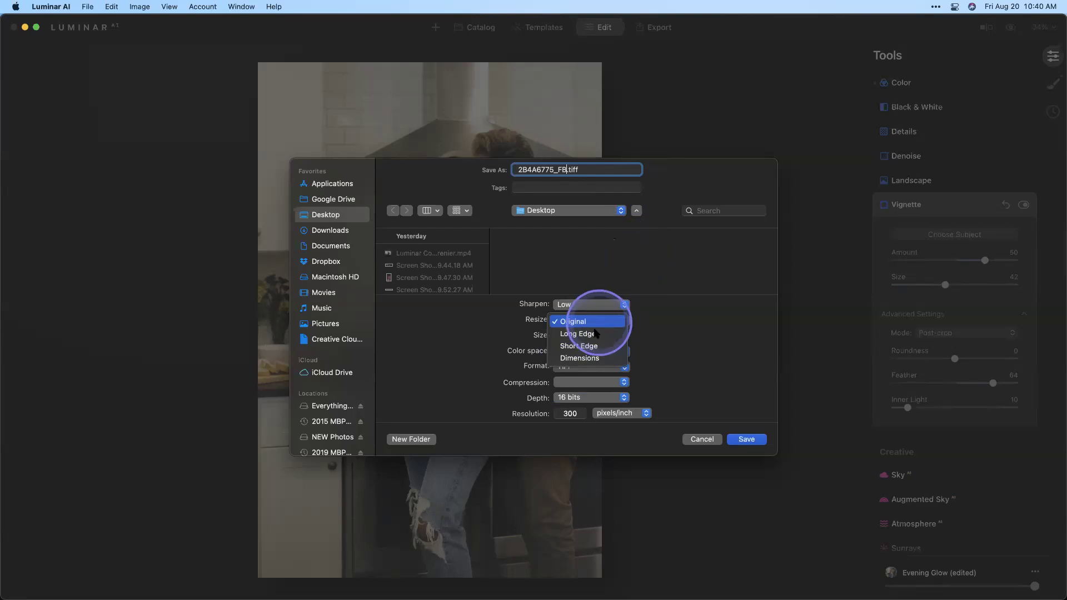
pyautogui.click(597, 334)
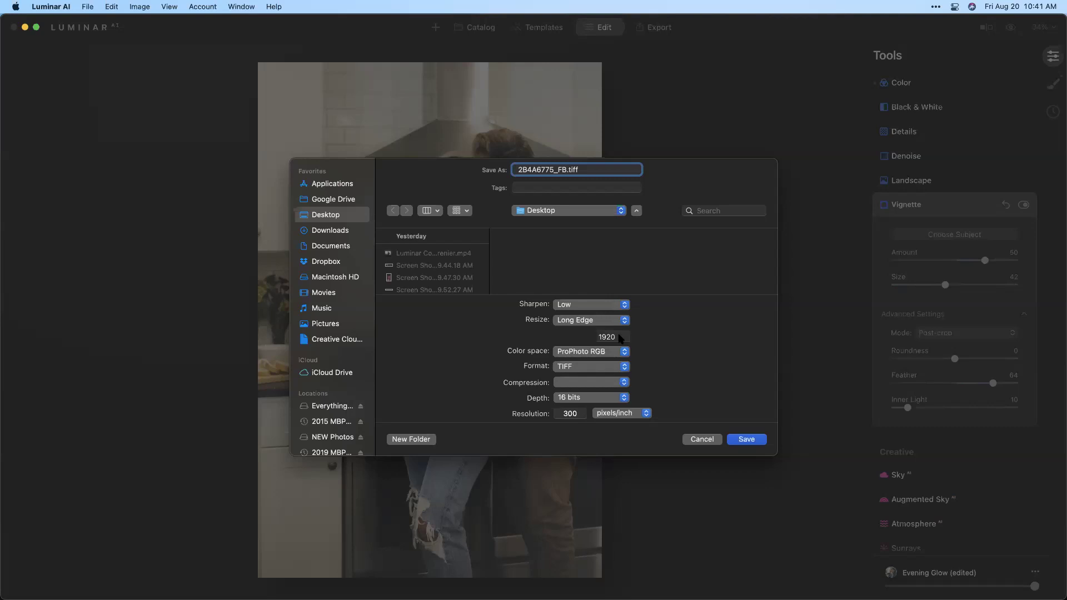
# Replace the FB suffix in the export file name with IG, and that with email.
pyautogui.click(567, 170)
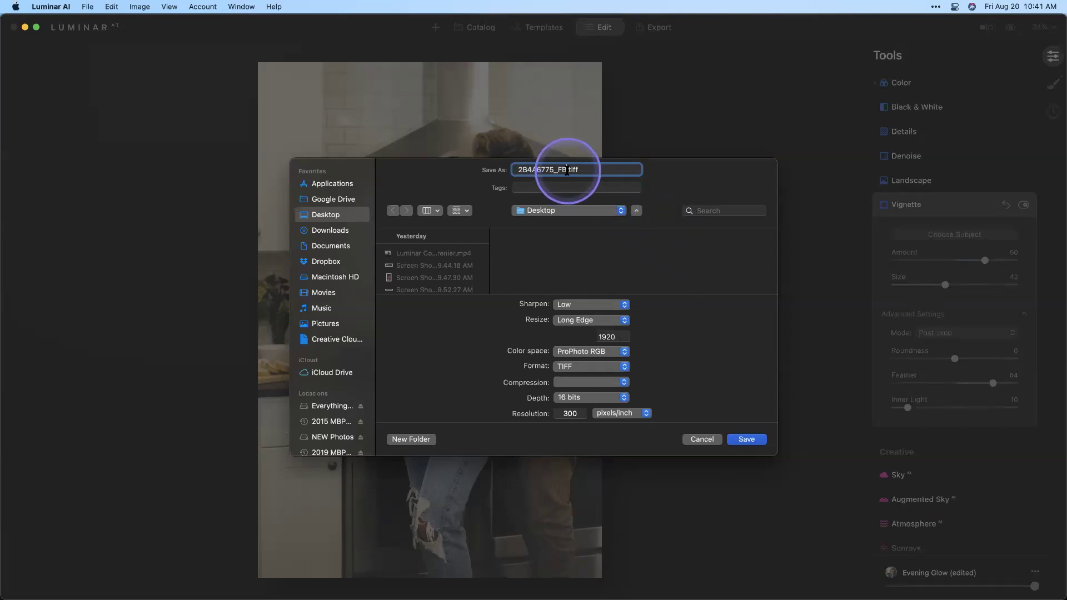
pyautogui.press('BackSpace')
pyautogui.press('BackSpace')
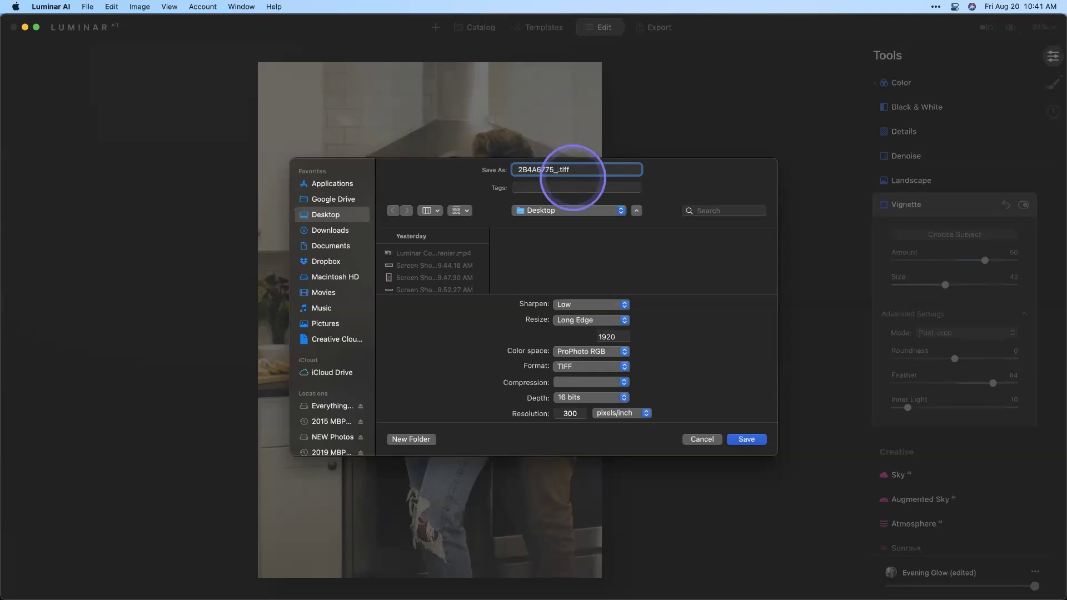
pyautogui.write('IG')
pyautogui.press('BackSpace')
pyautogui.press('BackSpace')
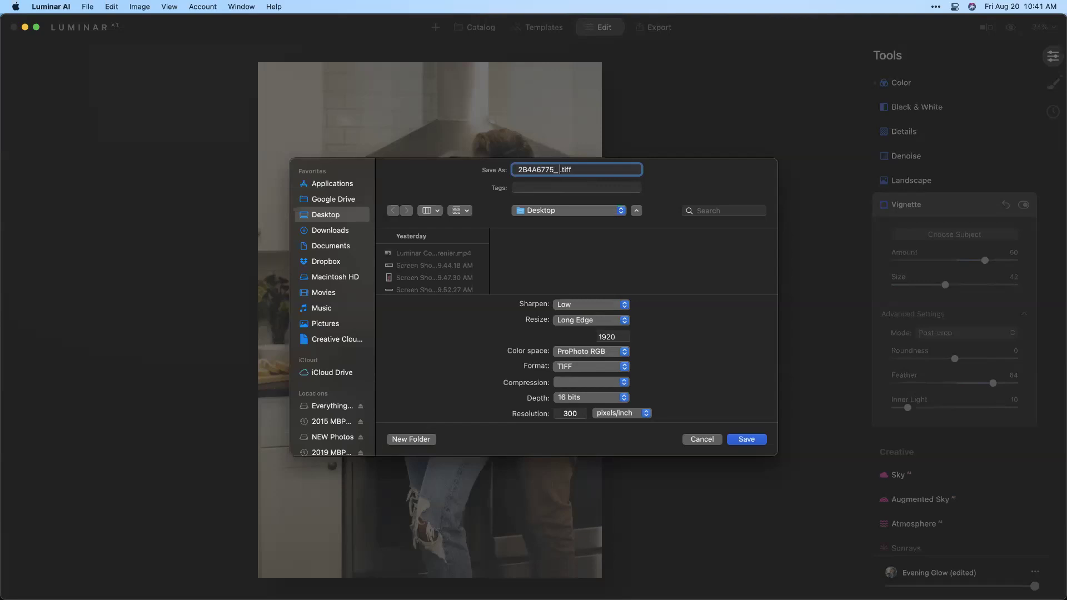
pyautogui.write('email')
# Try an LAI_ insertion in the file name, prefix it with (c) and the photographer's name, and cancel the export.
pyautogui.click(561, 170)
pyautogui.write('LAI_')
pyautogui.press('BackSpace')
pyautogui.press('BackSpace')
pyautogui.press('BackSpace')
pyautogui.press('BackSpace')
pyautogui.click(519, 170)
pyautogui.write('(c) Angela AN')
pyautogui.press('BackSpace')
pyautogui.write('ndrieux_')
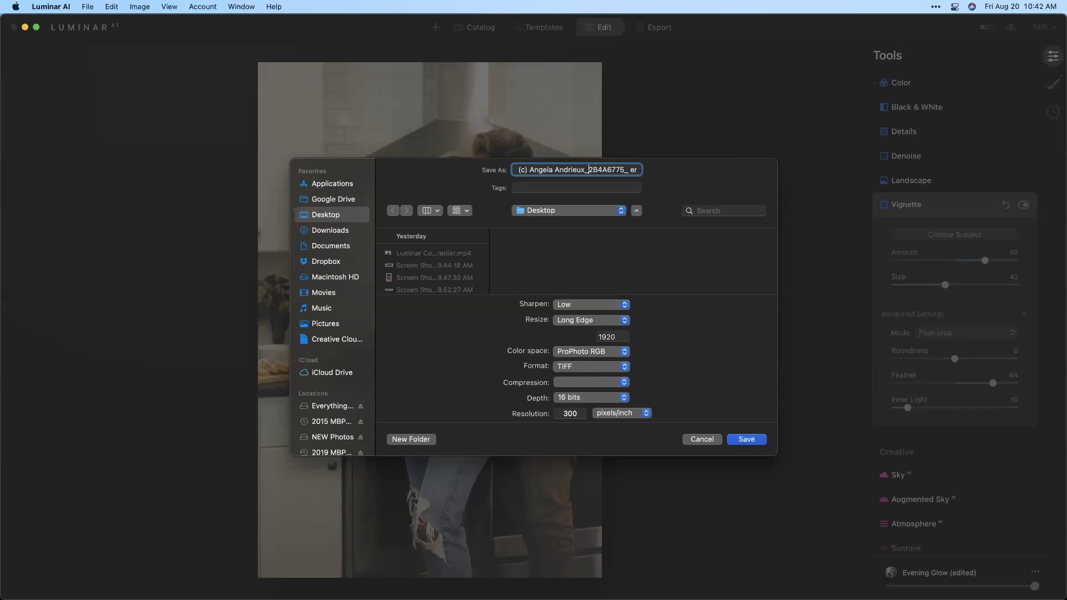
pyautogui.click(701, 440)
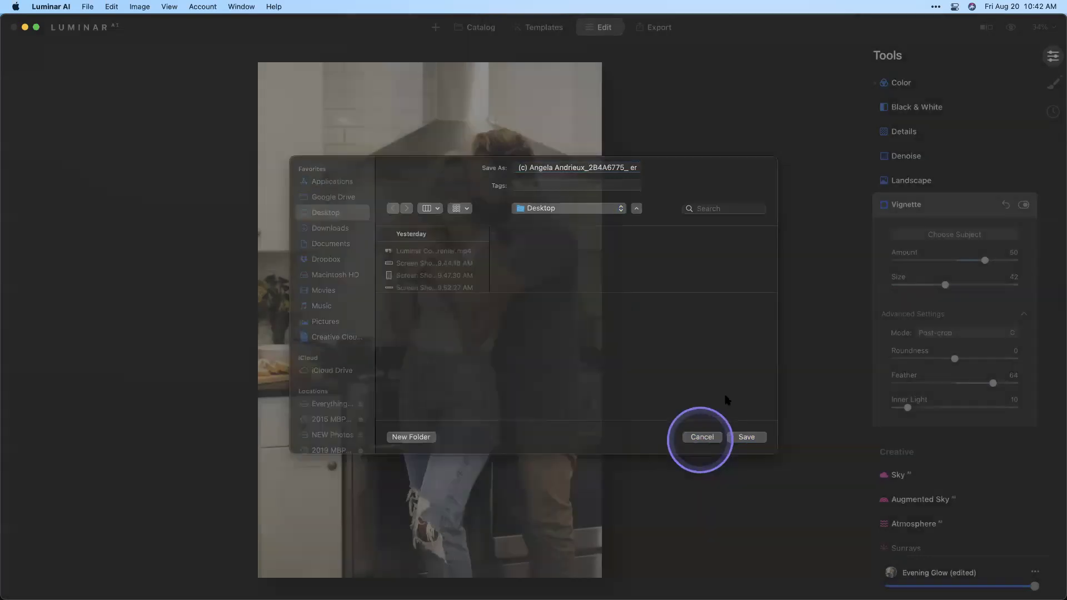
# Switch to Keynote and show the Export slide.
pyautogui.press('super+Tab')
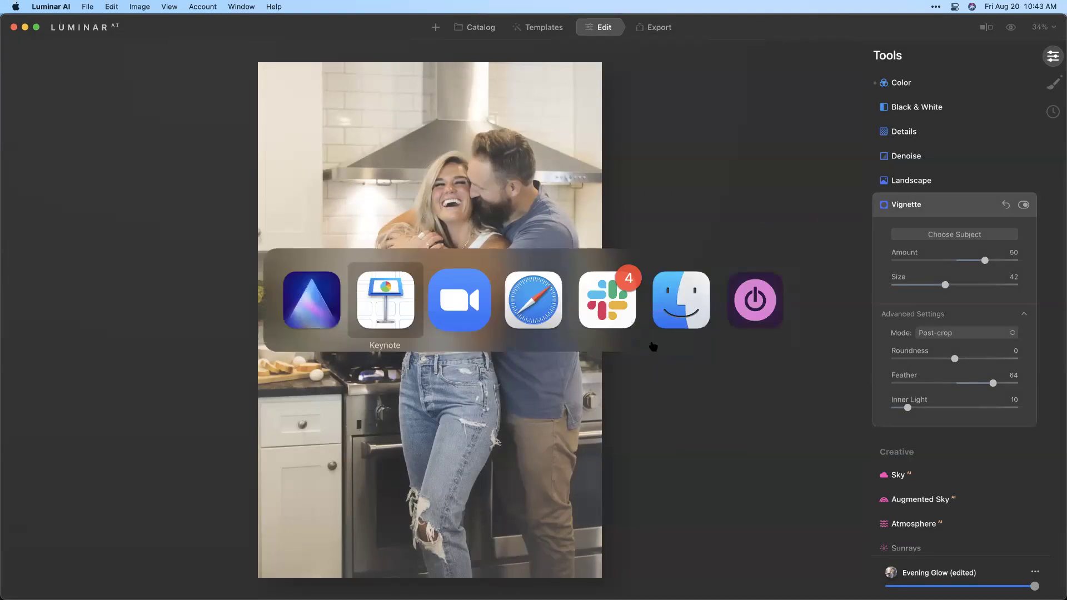
pyautogui.click(653, 346)
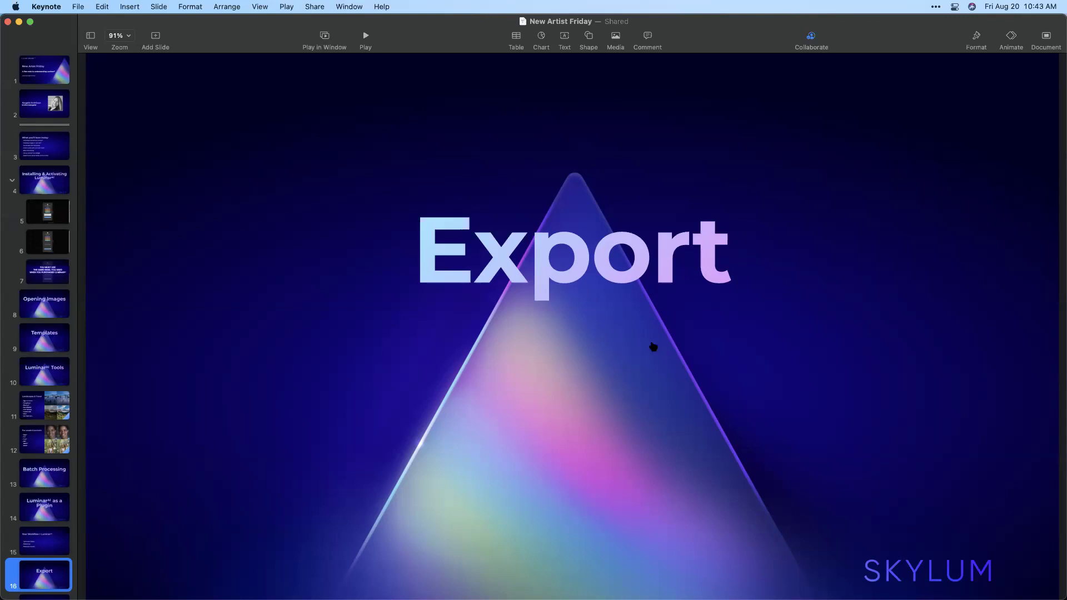
# Switch back to Luminar AI and examine the crop ratio options of the Composition tool for the couple photo.
pyautogui.press('super+Tab')
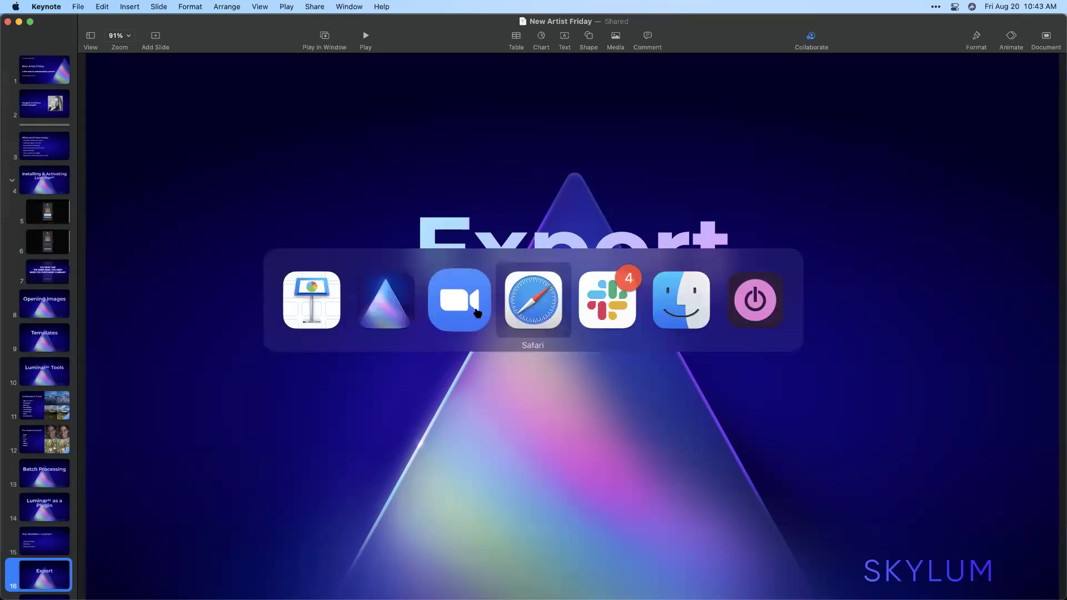
pyautogui.click(385, 302)
pyautogui.scroll(5, 948, 162)
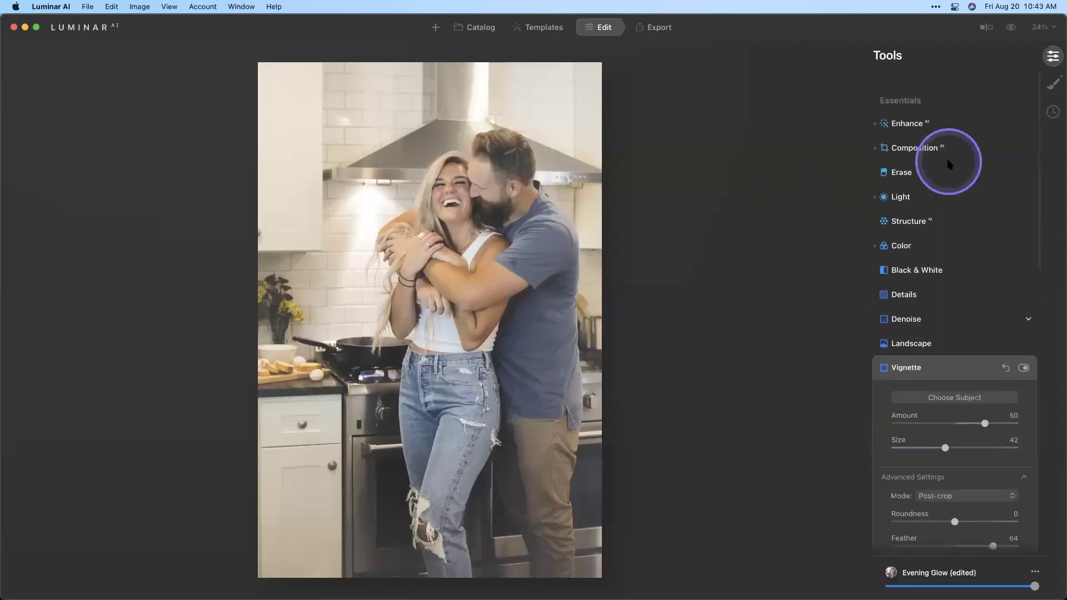
pyautogui.click(917, 128)
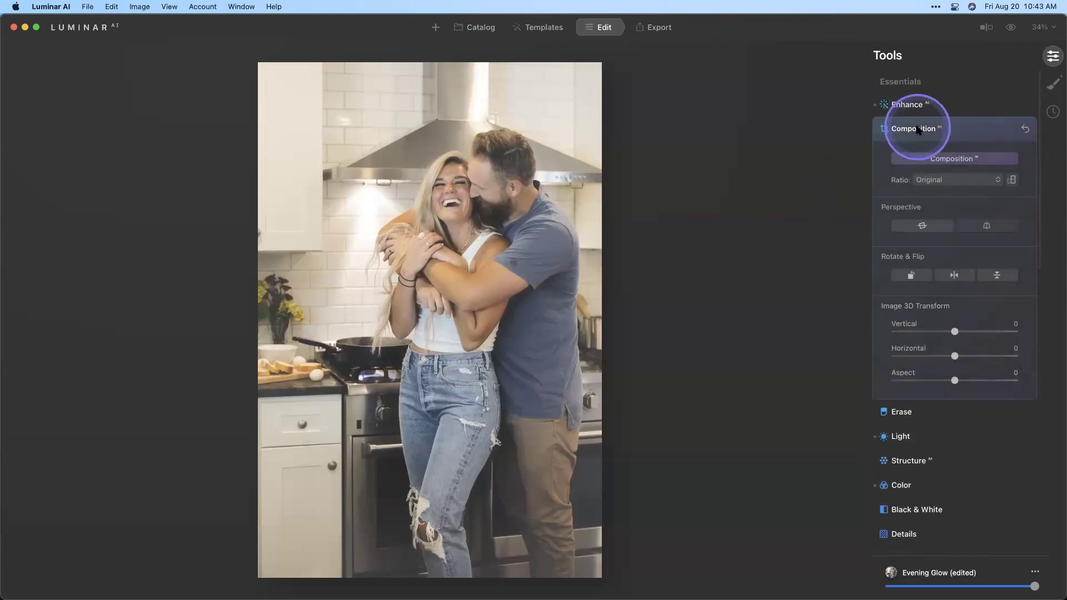
pyautogui.click(945, 179)
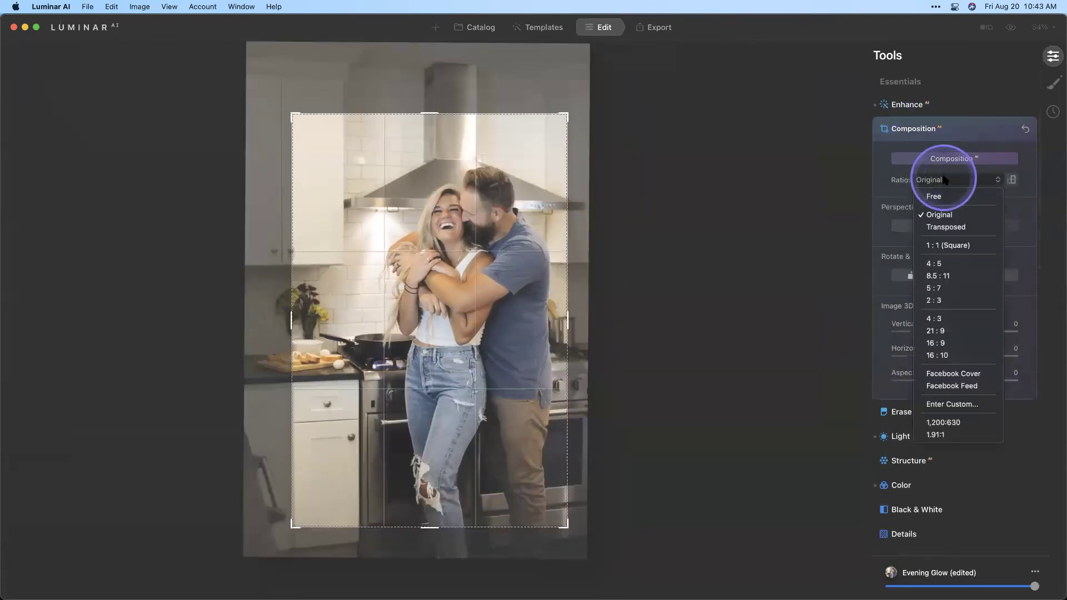
pyautogui.click(968, 381)
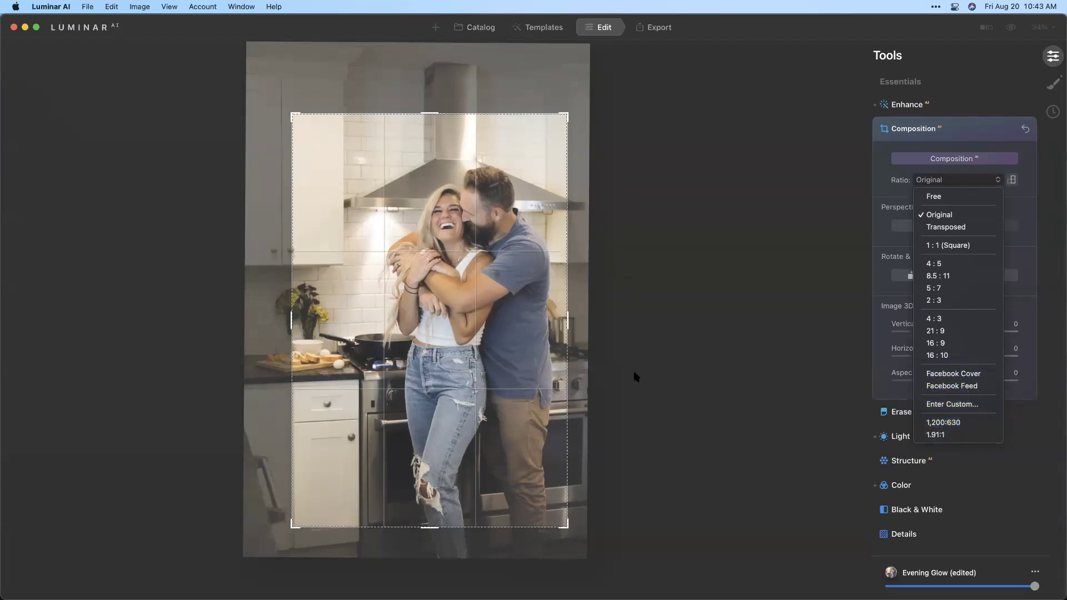
pyautogui.press('Escape')
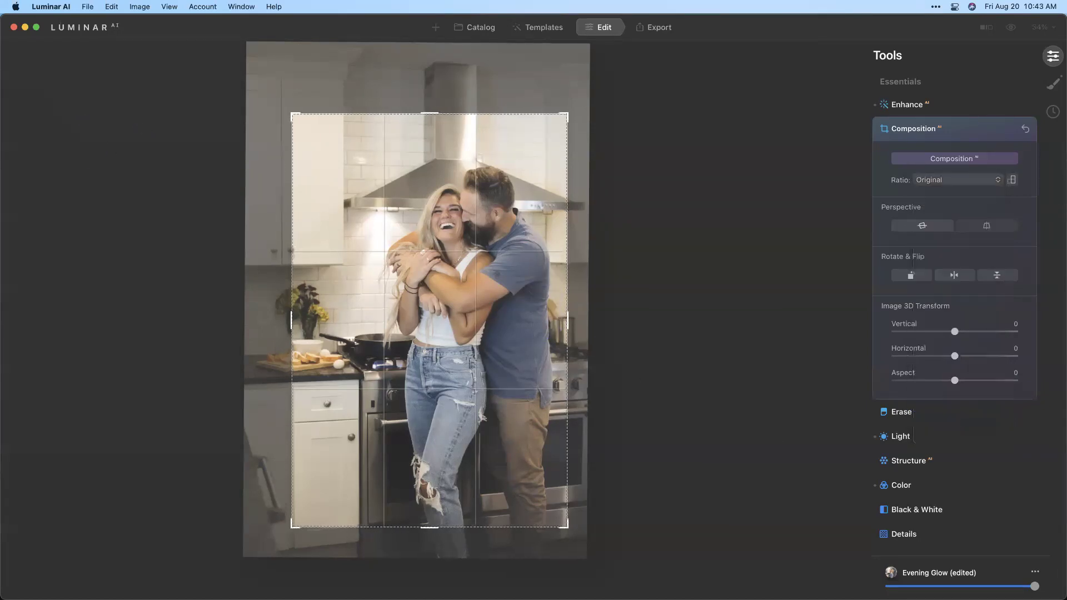
# Switch to Keynote and show the Skylum Resources slide.
pyautogui.press('super+Tab')
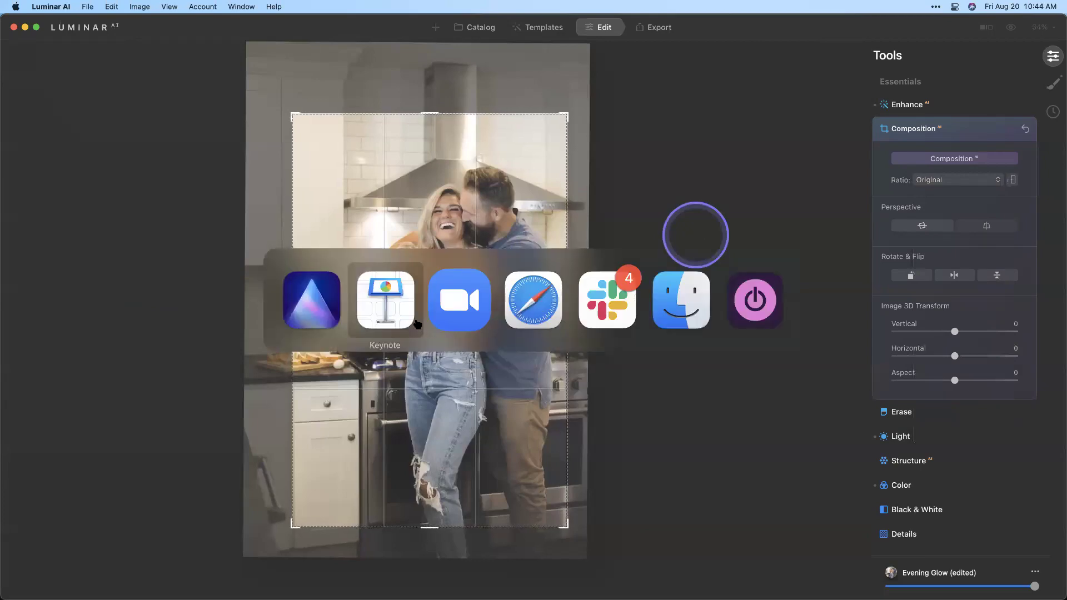
pyautogui.press('Down')
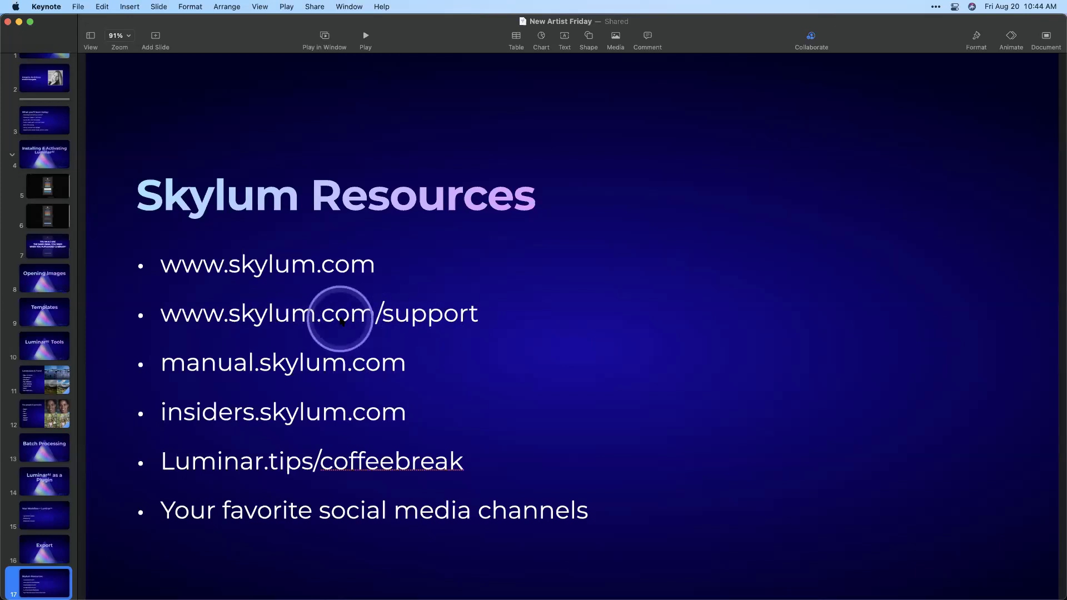
# Switch to Luminar AI, look over the help resources down to Provide Feedback, and return to the Keynote slide.
pyautogui.press('super+Tab')
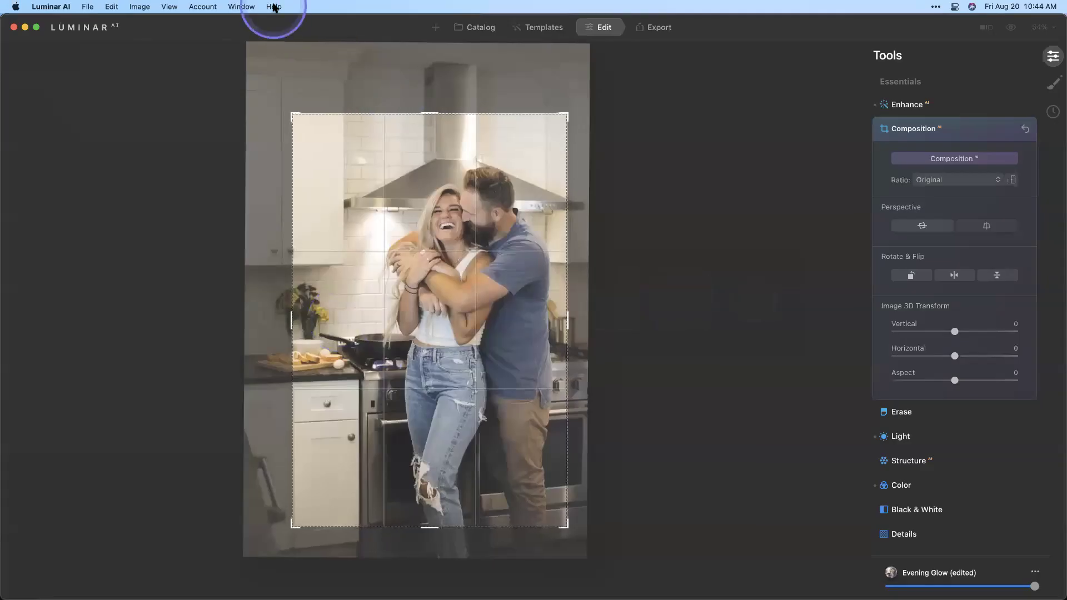
pyautogui.click(274, 7)
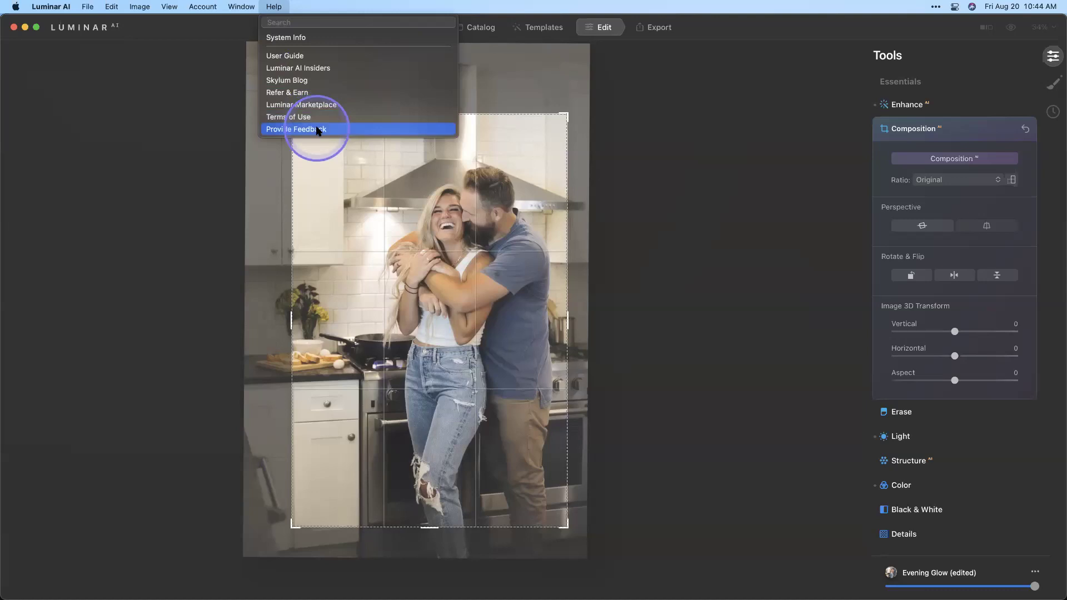
pyautogui.press('super+Tab')
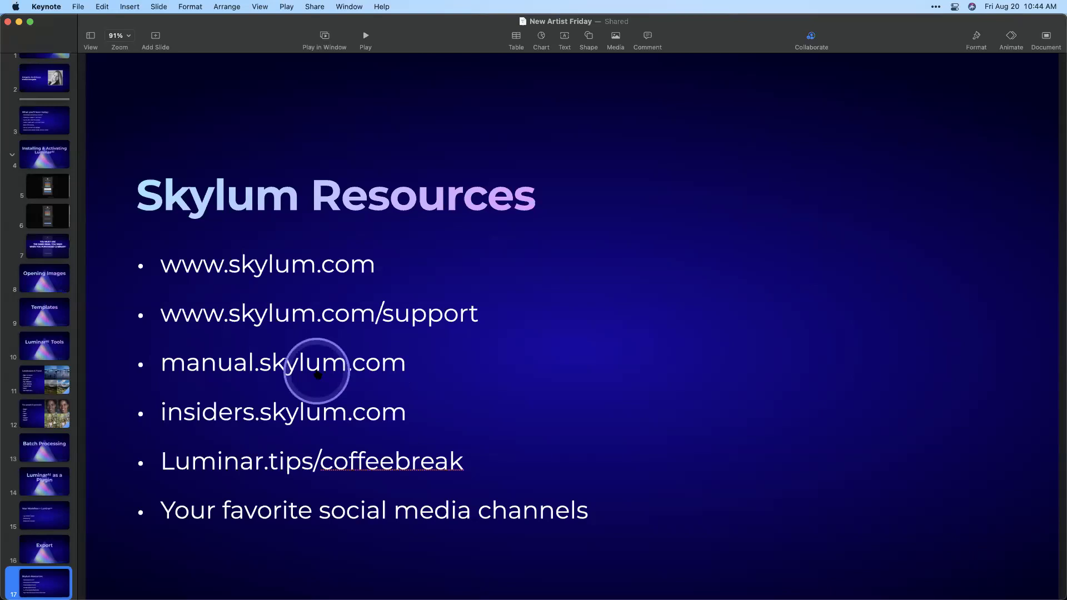
# Switch to Luminar AI, point out the User Guide among the help resources without opening it, and return to Keynote.
pyautogui.press('super+Tab')
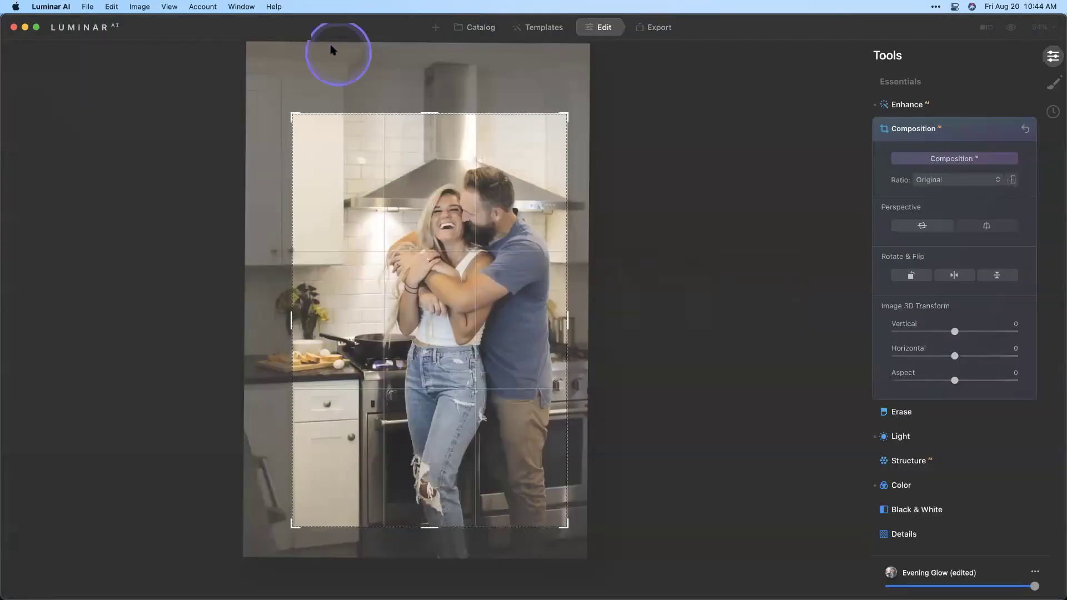
pyautogui.click(274, 7)
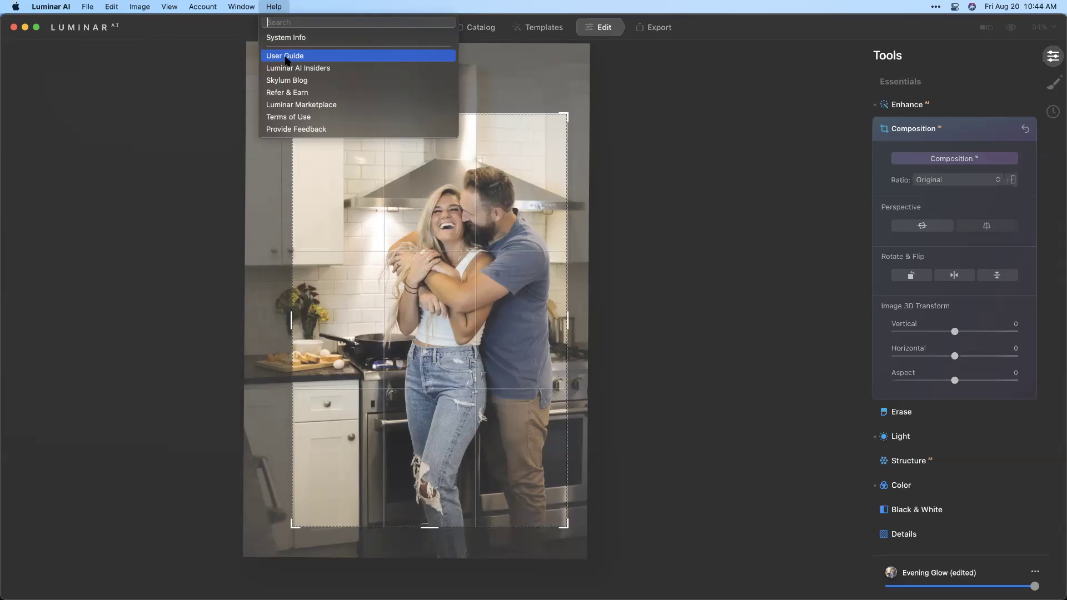
pyautogui.press('Escape')
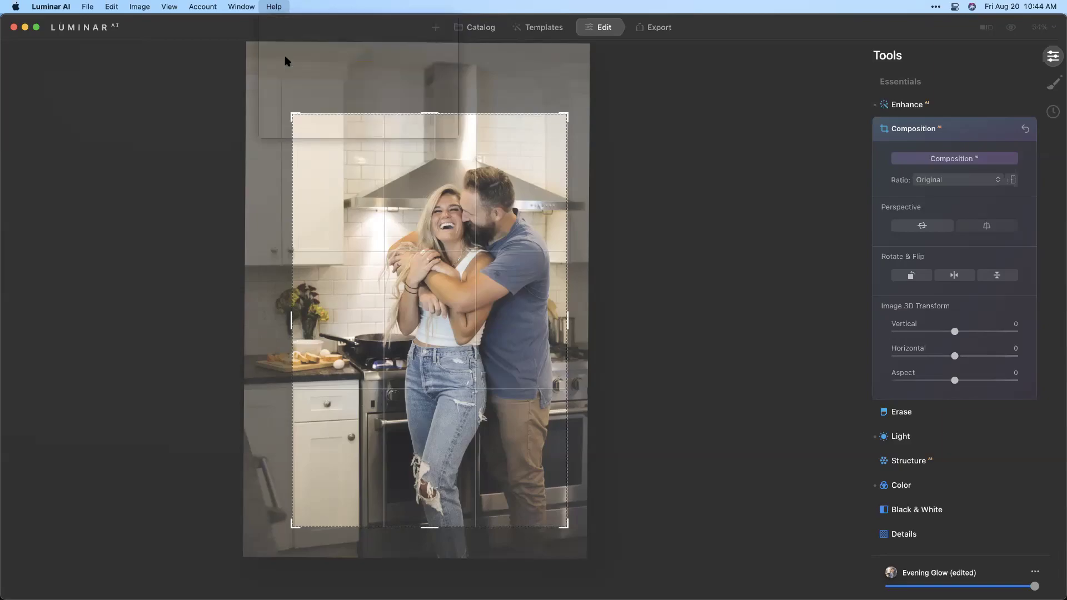
pyautogui.press('super+Tab')
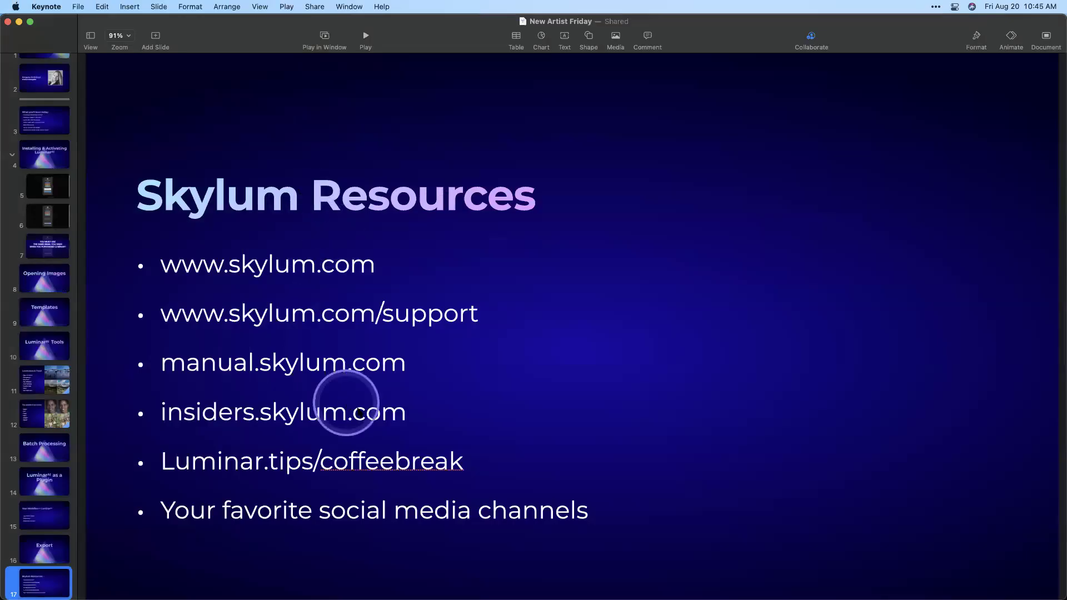